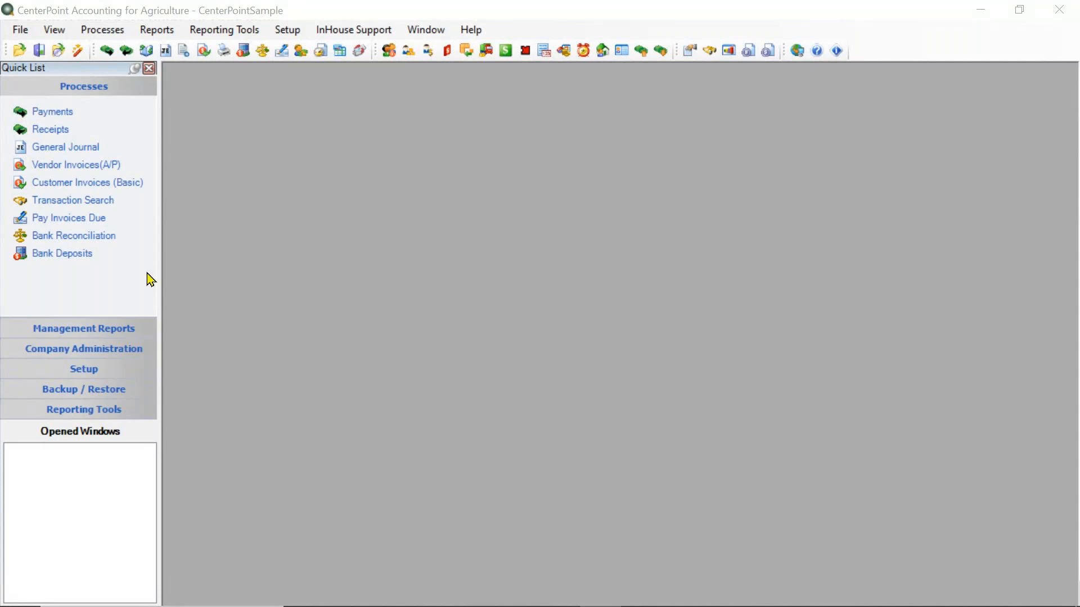
Step: Open the report selection list and browse the Banking and Financial Statements groups down to the basic Income Statement report
{"action": "left_click", "coordinate": [164, 32]}
{"action": "left_click", "coordinate": [178, 52]}
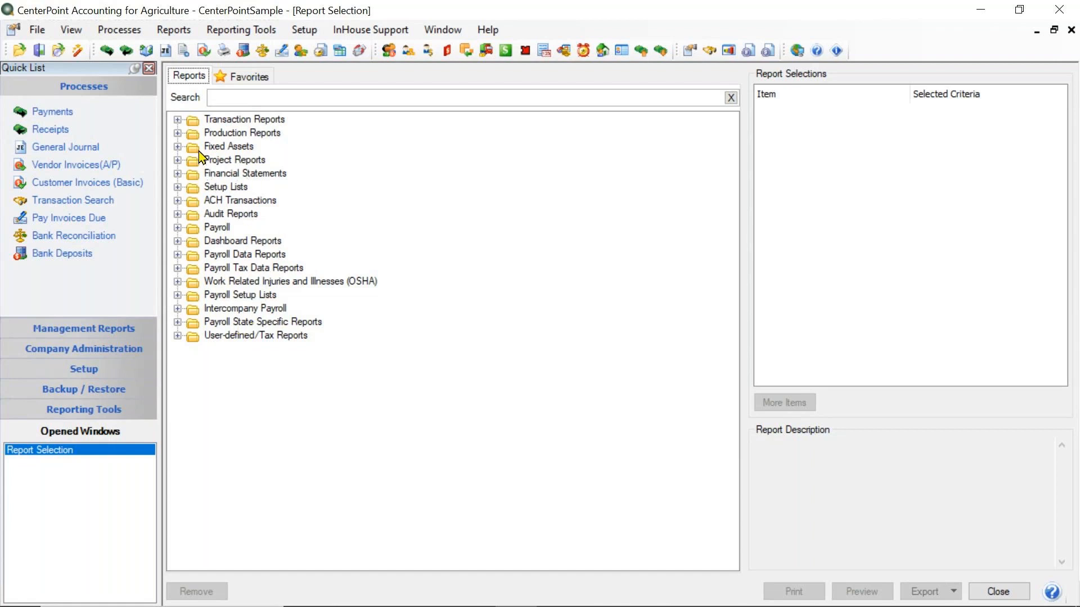
{"action": "left_click", "coordinate": [177, 120]}
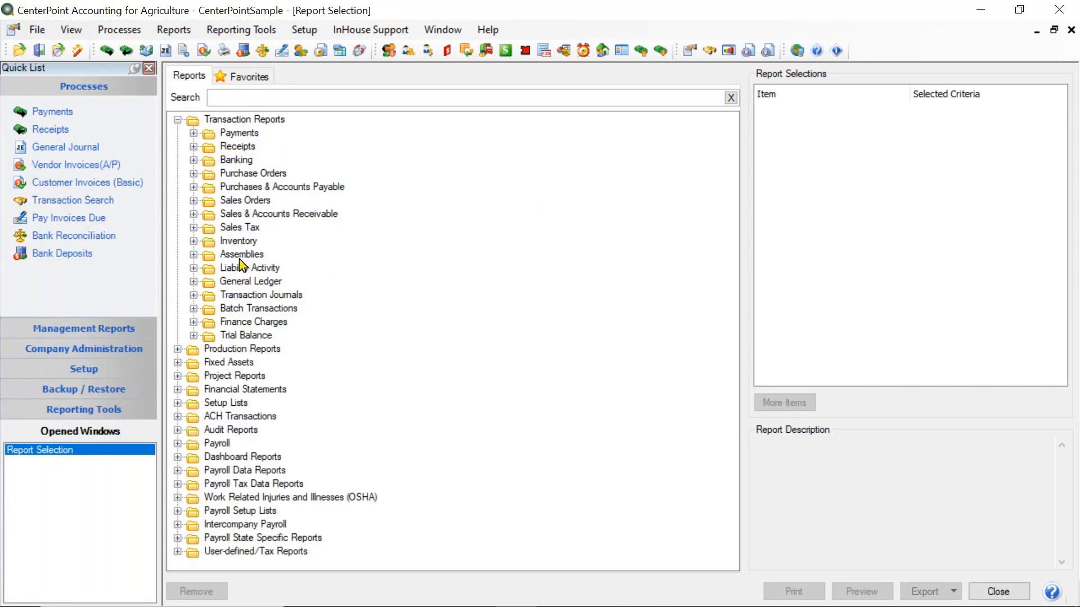
{"action": "left_click", "coordinate": [193, 160]}
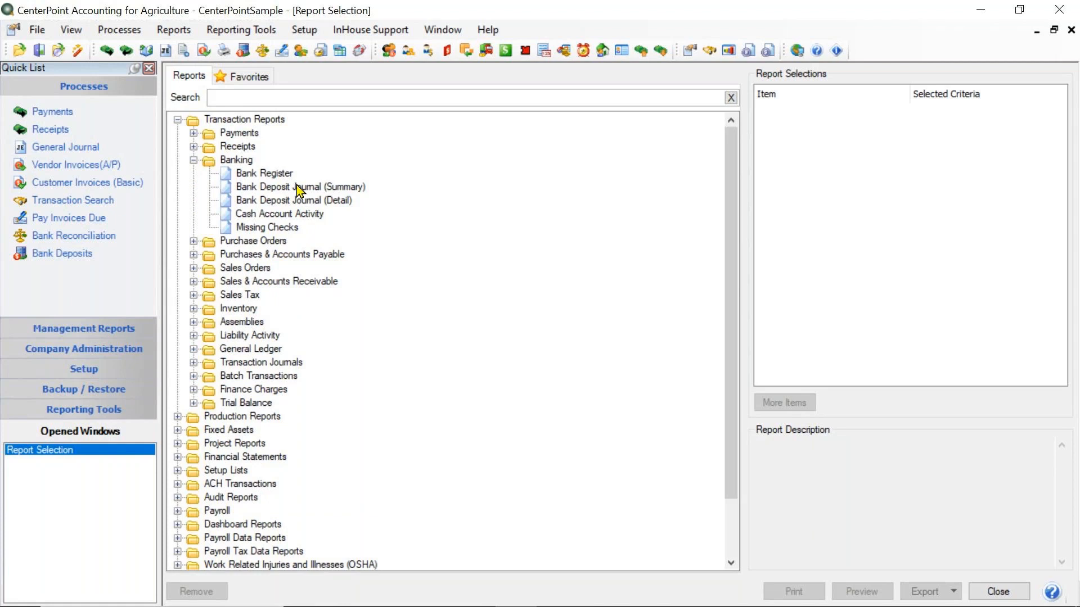
{"action": "left_click", "coordinate": [177, 458]}
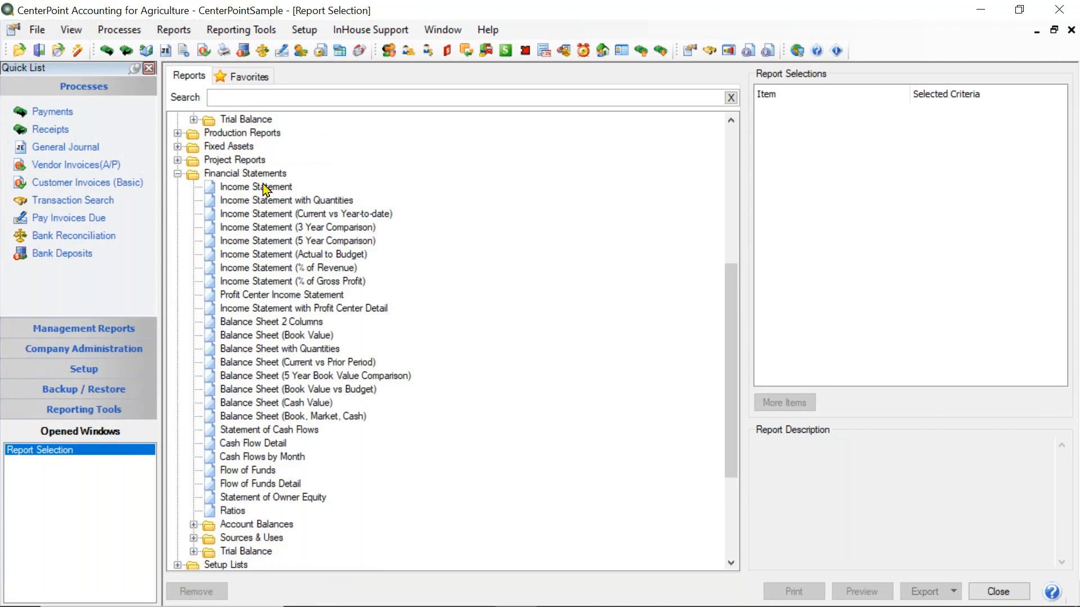
{"action": "left_click", "coordinate": [260, 186]}
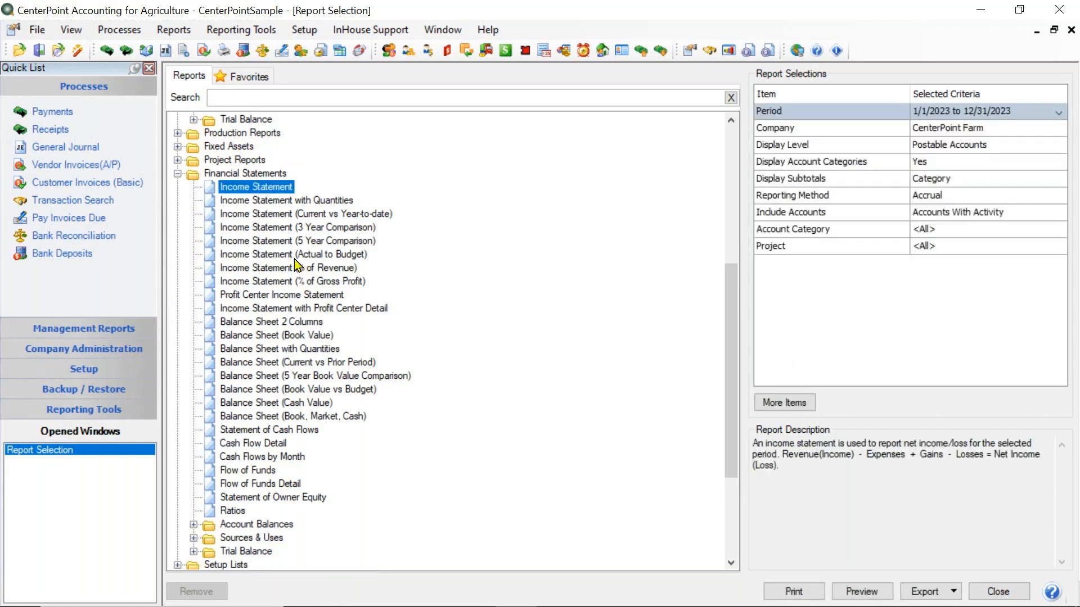
Step: Search the reports for "bank" and select the Bank Register report
{"action": "scroll", "coordinate": [295, 262], "scroll_direction": "up", "scroll_amount": 3}
{"action": "scroll", "coordinate": [295, 261], "scroll_direction": "up", "scroll_amount": 3}
{"action": "left_click", "coordinate": [232, 98]}
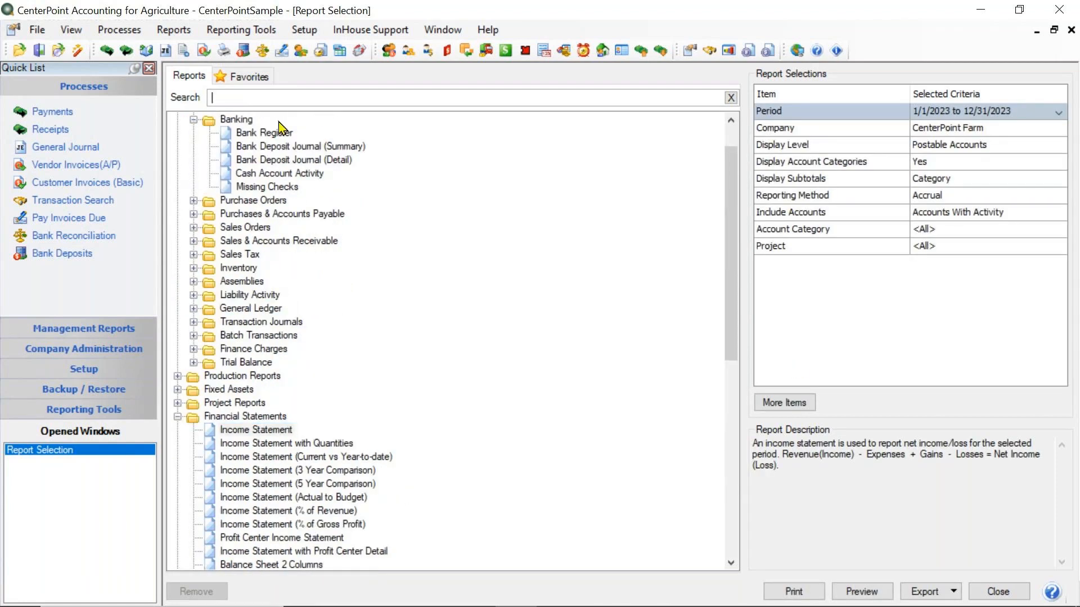
{"action": "type", "text": "bank"}
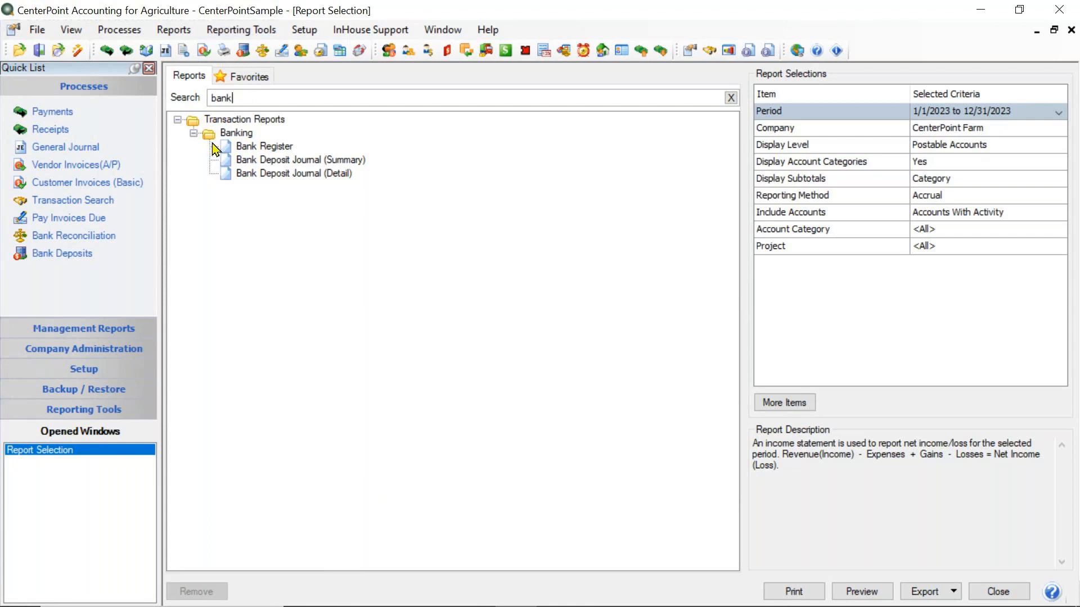
{"action": "left_click", "coordinate": [262, 147]}
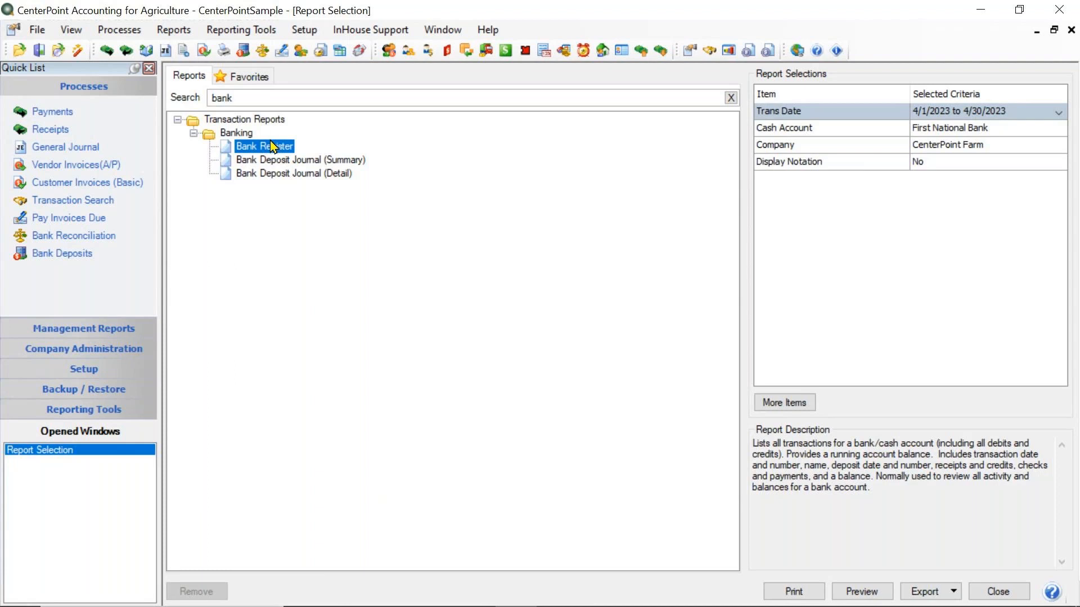
Step: Add the Bank Register report to the favorites under the name "Bank Register for Accountant"
{"action": "right_click", "coordinate": [275, 150]}
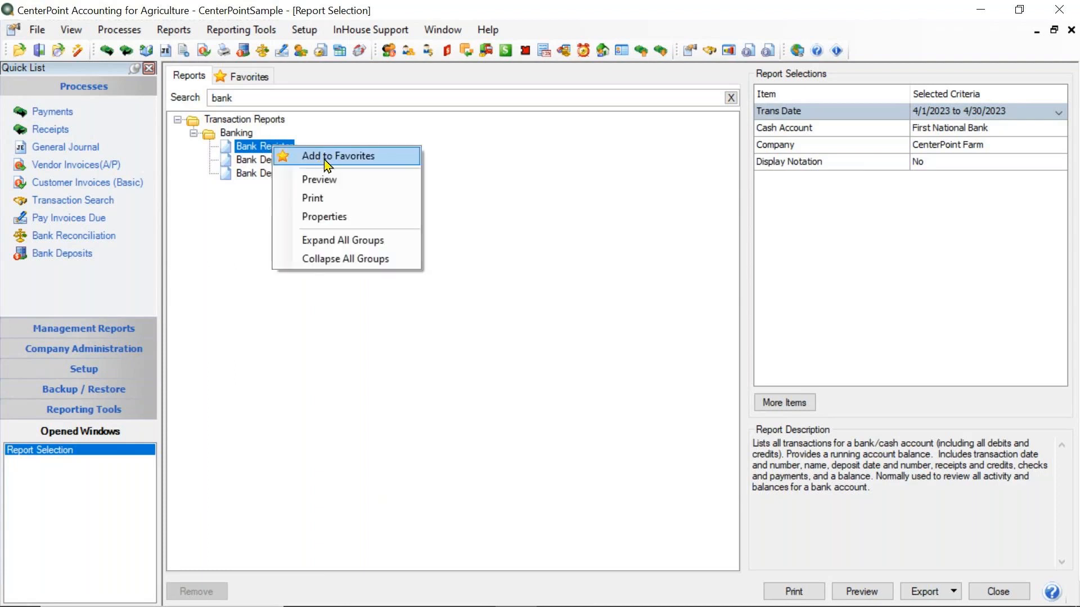
{"action": "left_click", "coordinate": [258, 151]}
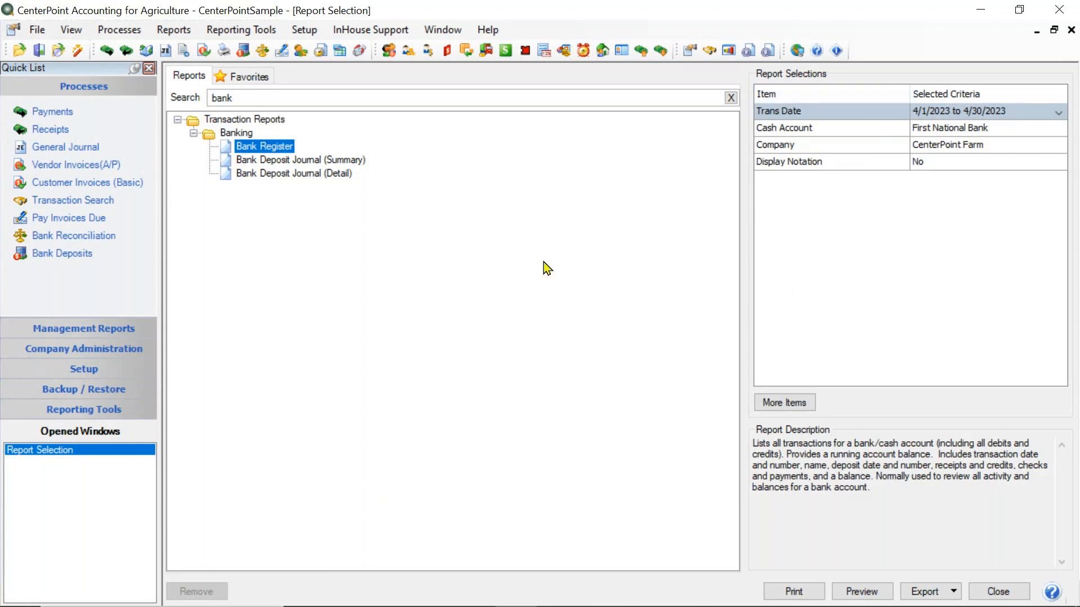
{"action": "right_click", "coordinate": [275, 147]}
{"action": "left_click", "coordinate": [345, 159]}
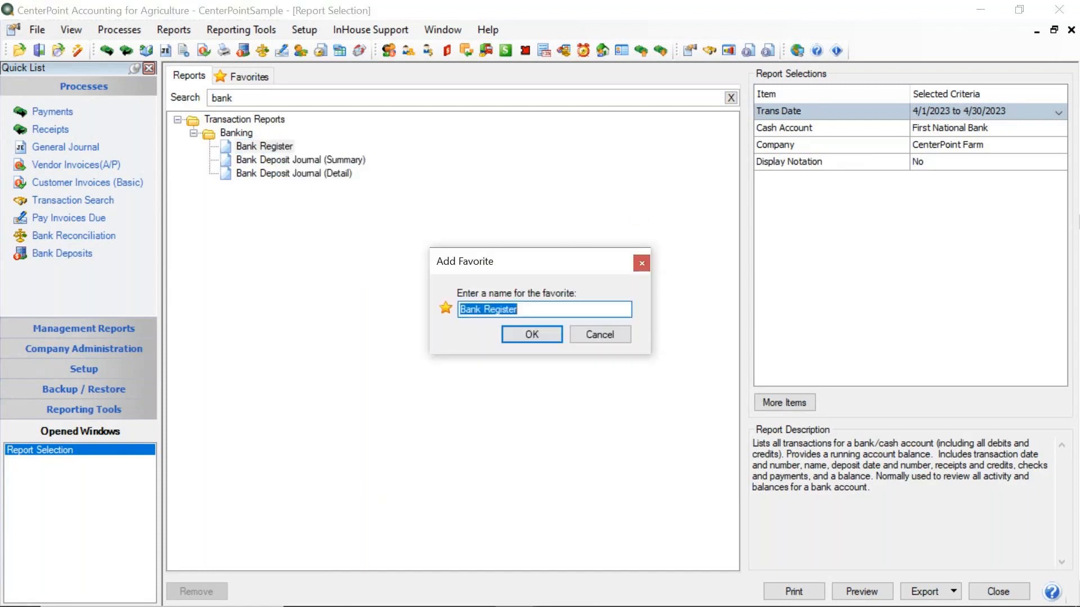
{"action": "left_click", "coordinate": [517, 309]}
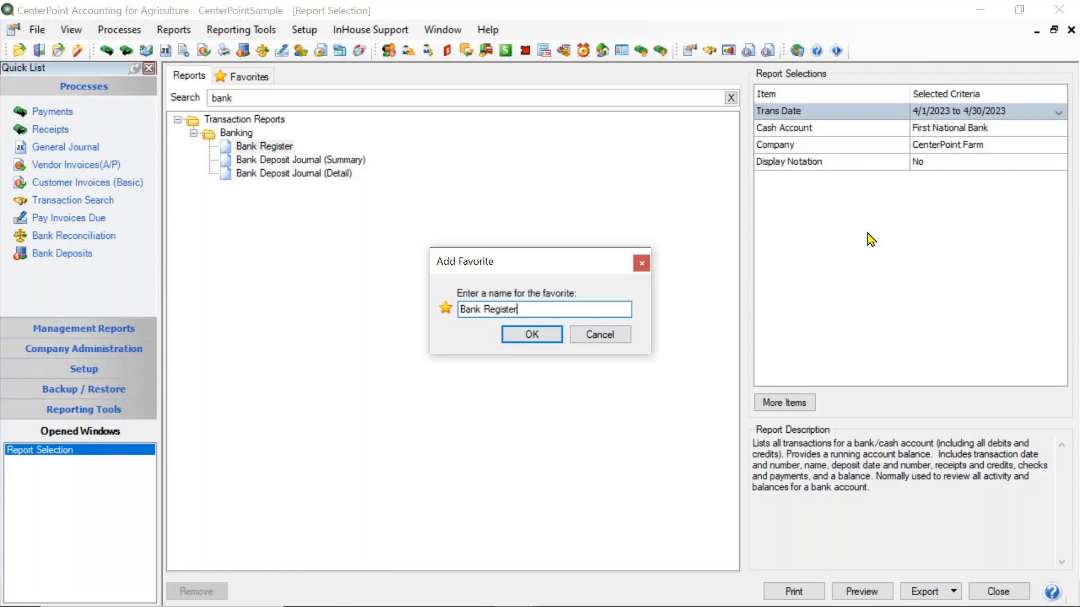
{"action": "type", "text": "for Accountant"}
{"action": "left_click", "coordinate": [550, 338]}
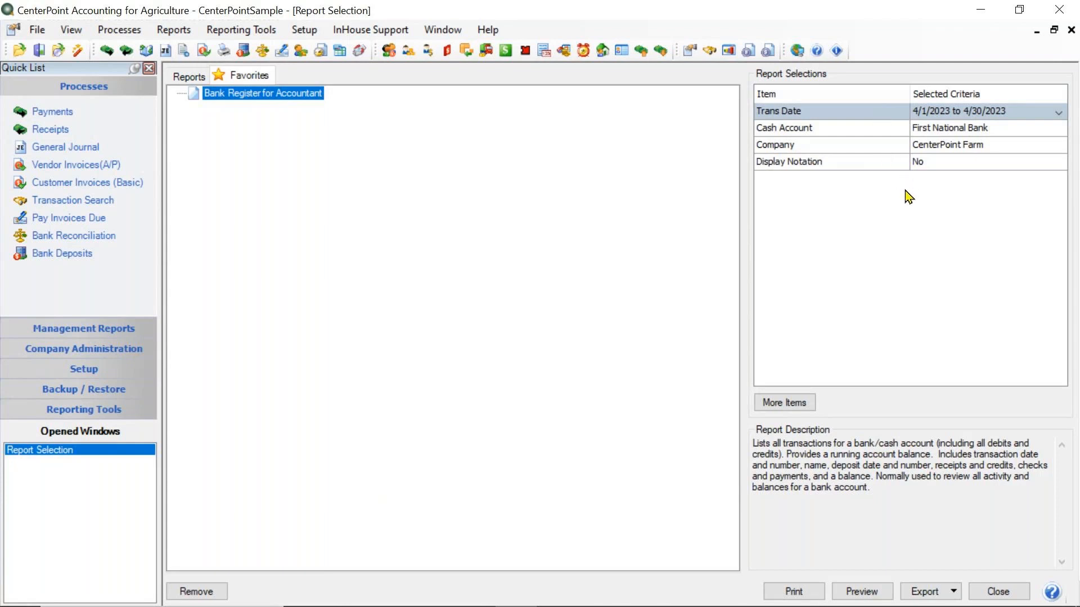
Step: Return to the full report list, search it for "Income" and select the basic Income Statement report
{"action": "left_click", "coordinate": [200, 81]}
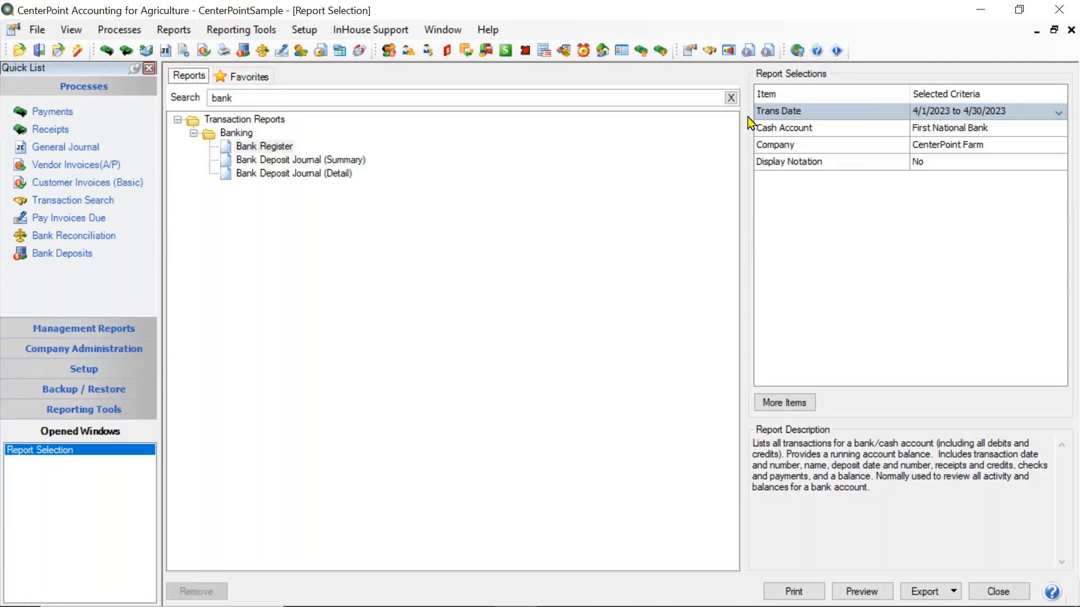
{"action": "left_click", "coordinate": [732, 100]}
{"action": "left_click", "coordinate": [731, 98]}
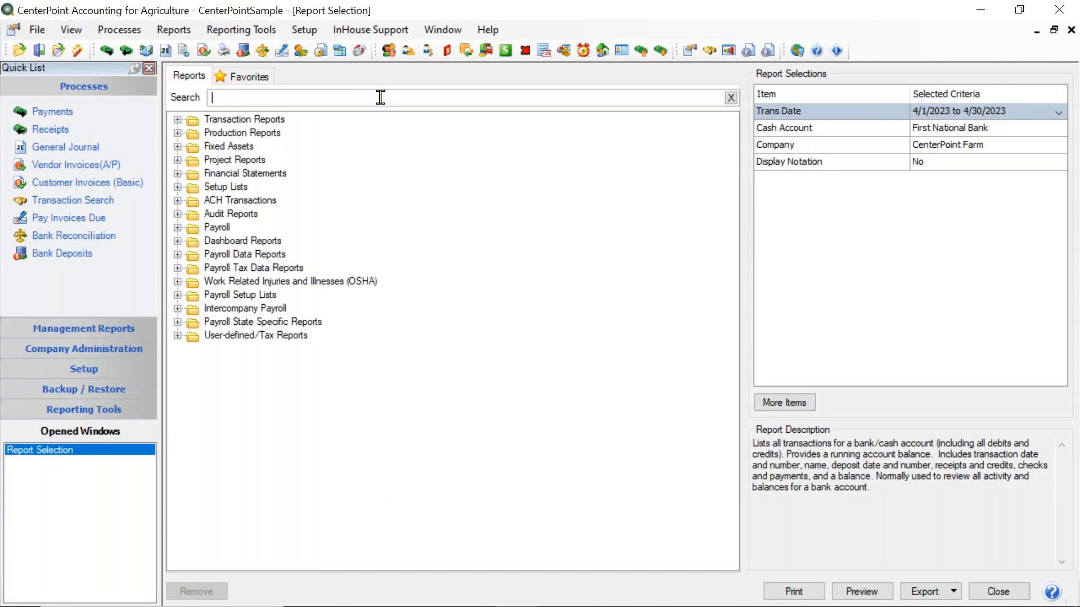
{"action": "type", "text": "Income"}
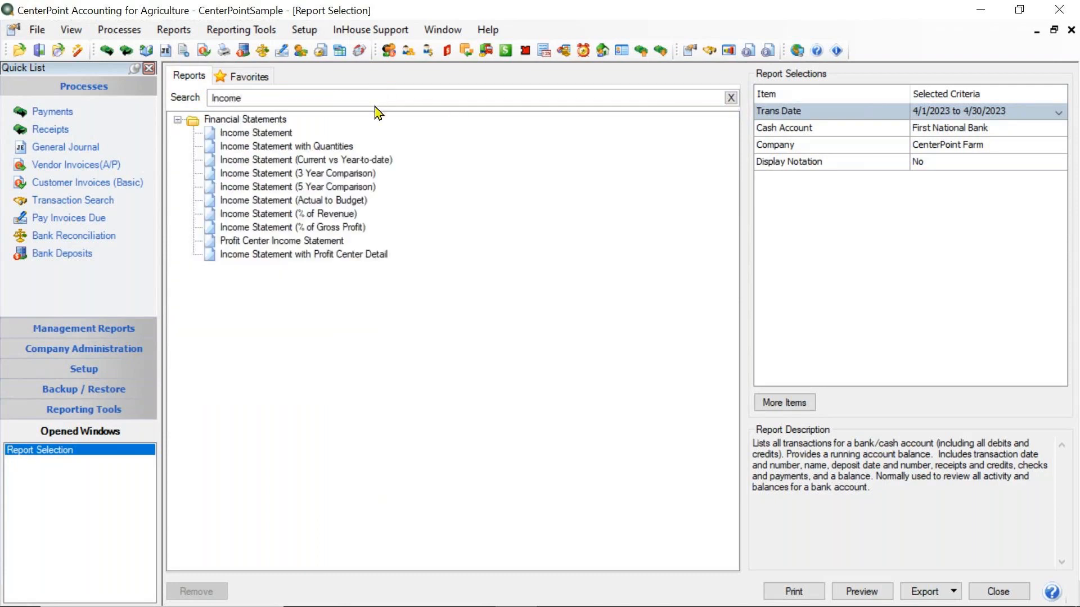
{"action": "left_click", "coordinate": [271, 134]}
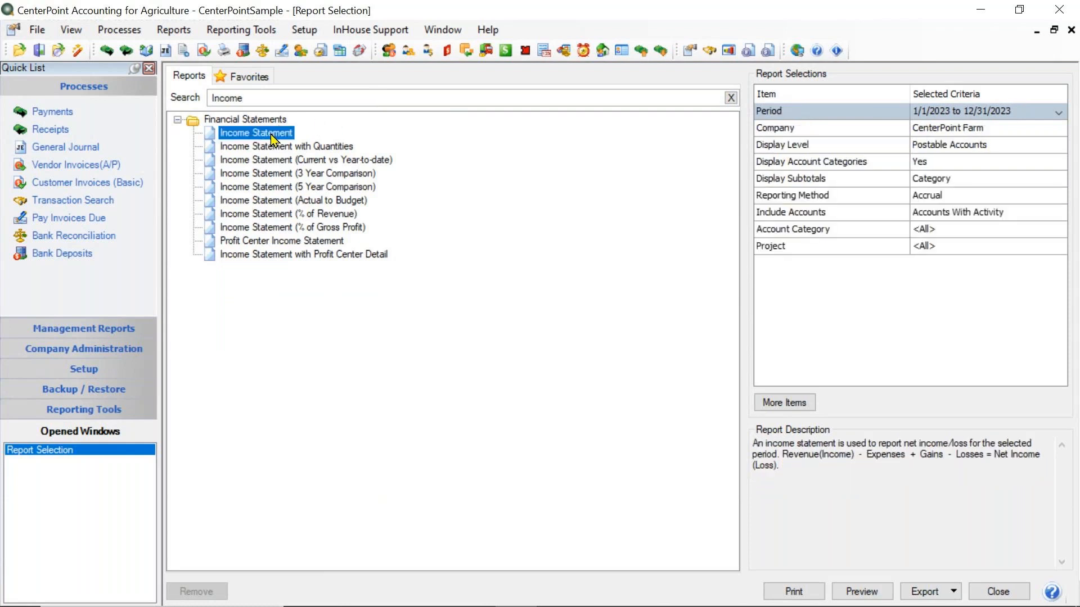
Step: Add the Income Statement report to the favorites under the name "Income Statement for Accountant"
{"action": "right_click", "coordinate": [271, 134]}
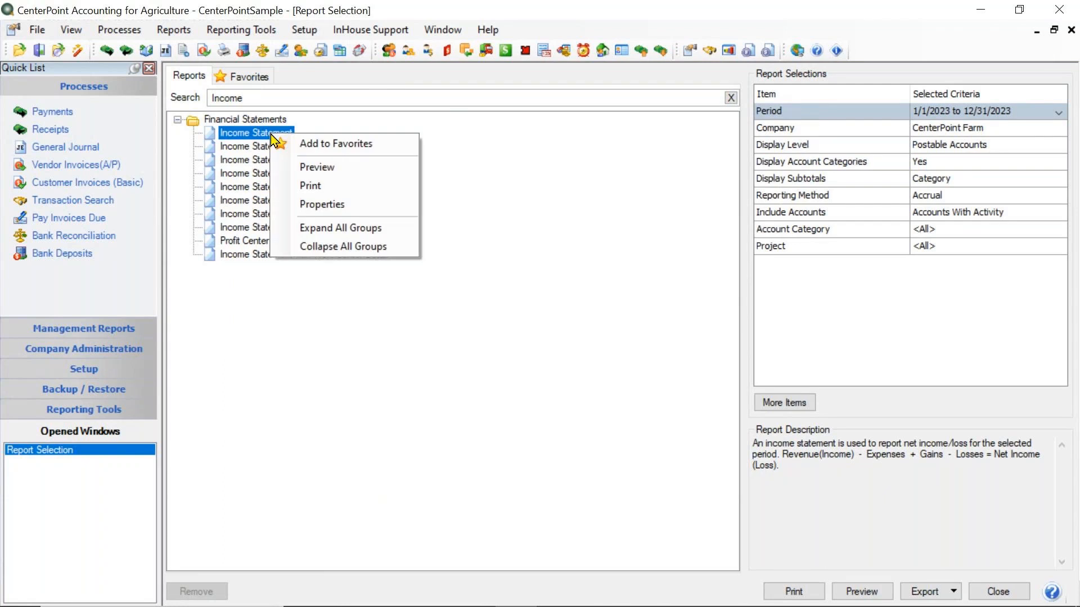
{"action": "left_click", "coordinate": [314, 151]}
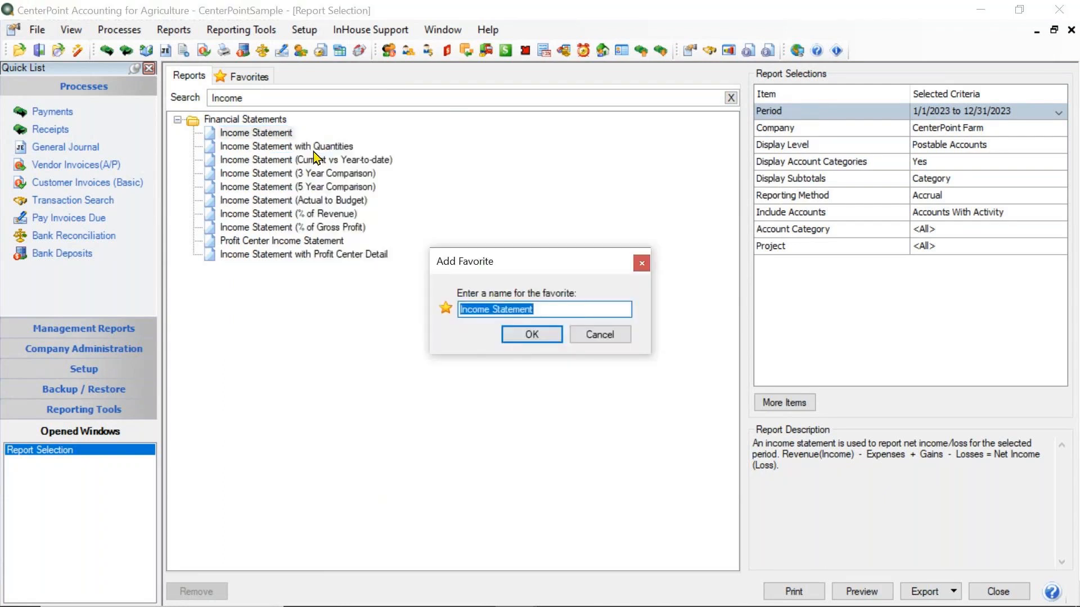
{"action": "key", "text": "End"}
{"action": "type", "text": "for Accountant"}
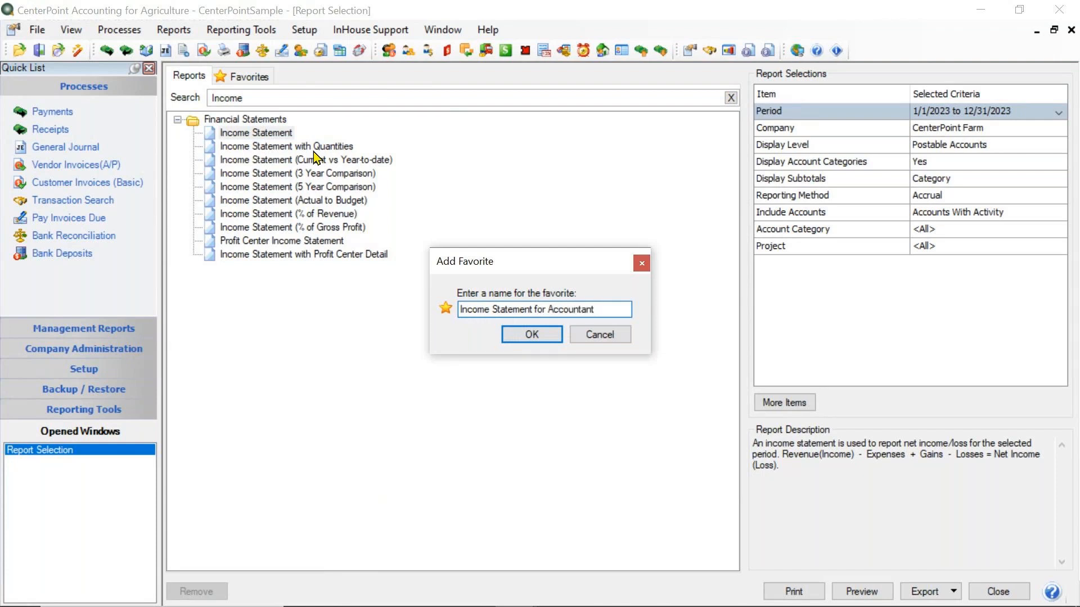
{"action": "left_click", "coordinate": [543, 347]}
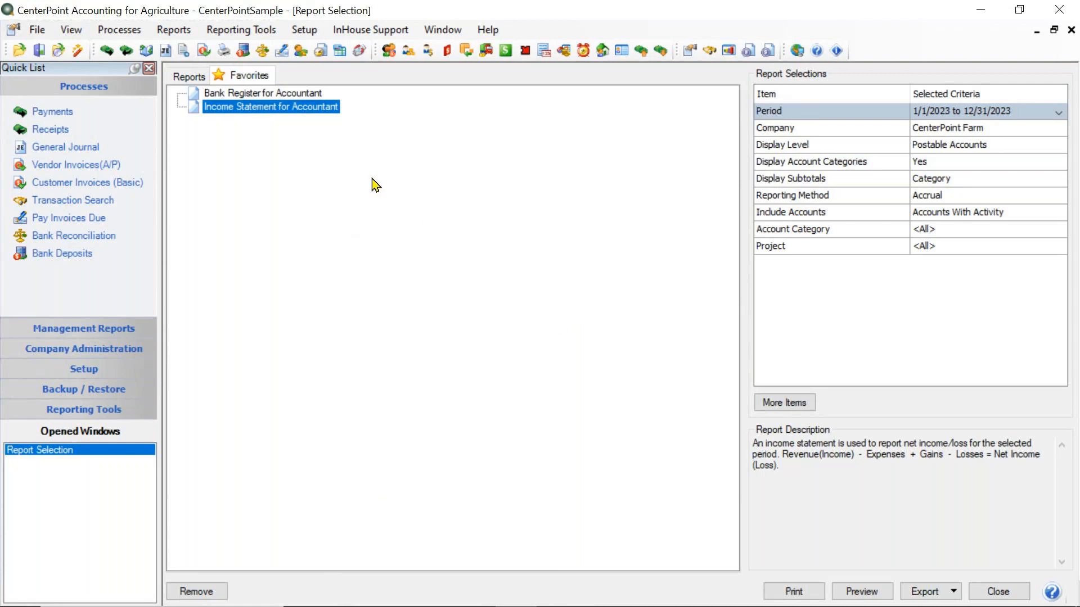
Step: Add the Income Statement with Quantities report to the favorites, keeping the suggested name "Income Statement"
{"action": "left_click", "coordinate": [194, 77]}
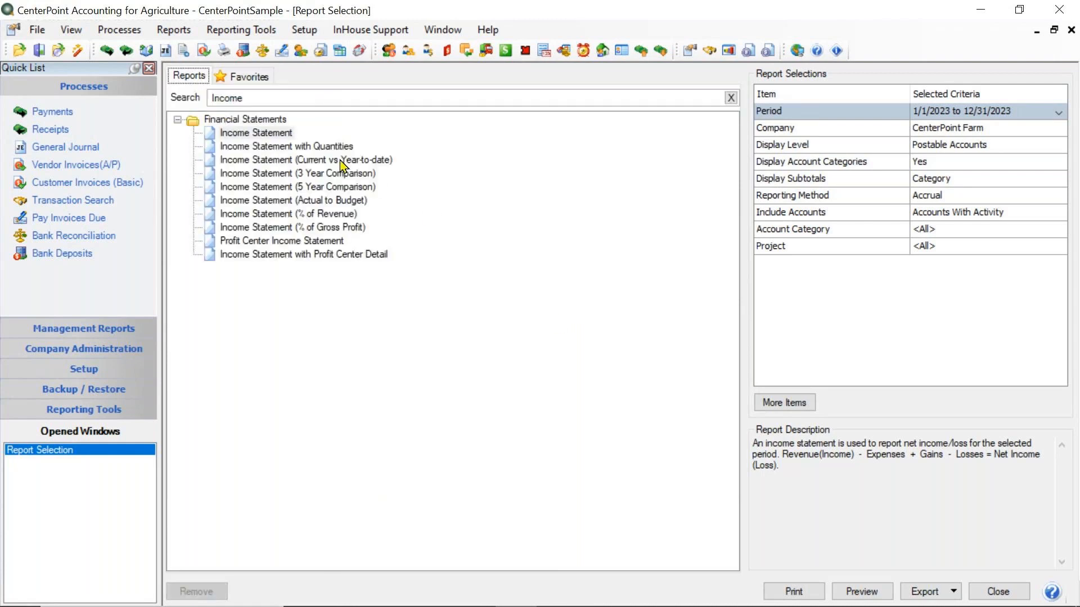
{"action": "left_click", "coordinate": [282, 148]}
{"action": "right_click", "coordinate": [285, 153]}
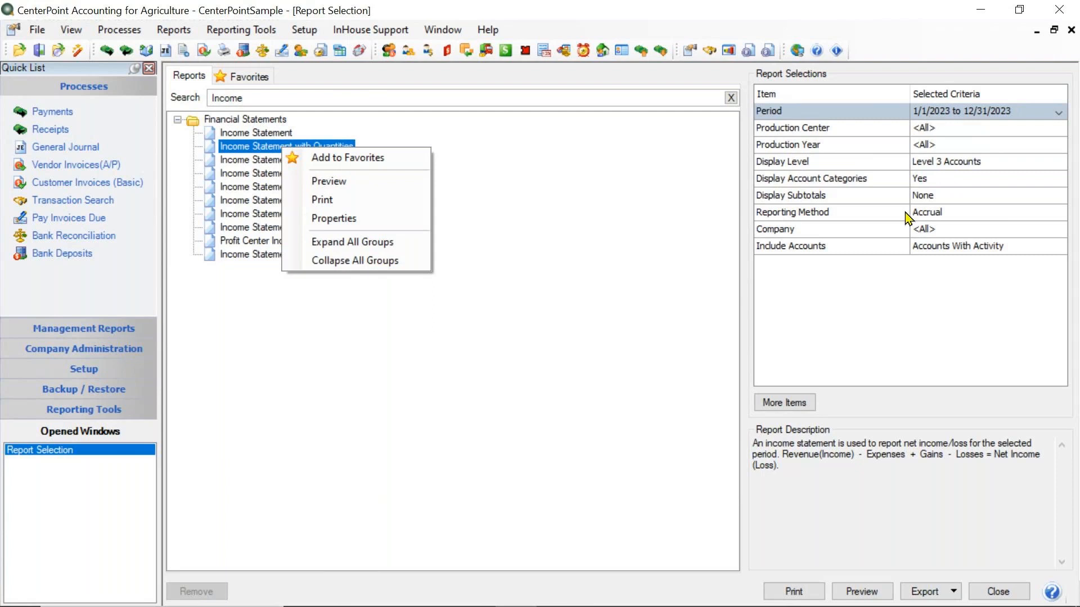
{"action": "left_click", "coordinate": [390, 158]}
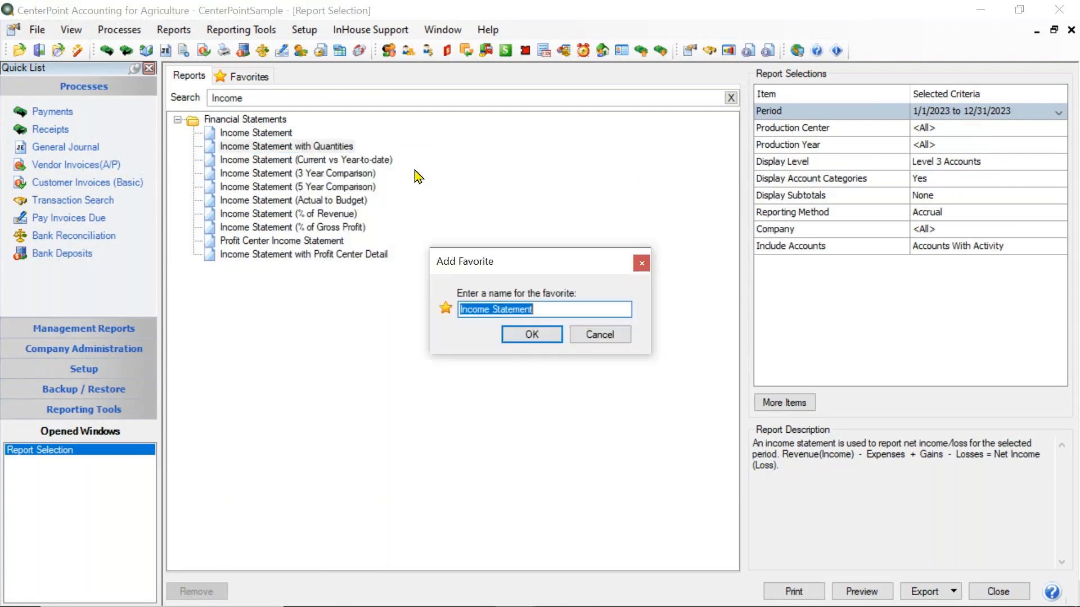
{"action": "left_click", "coordinate": [533, 337]}
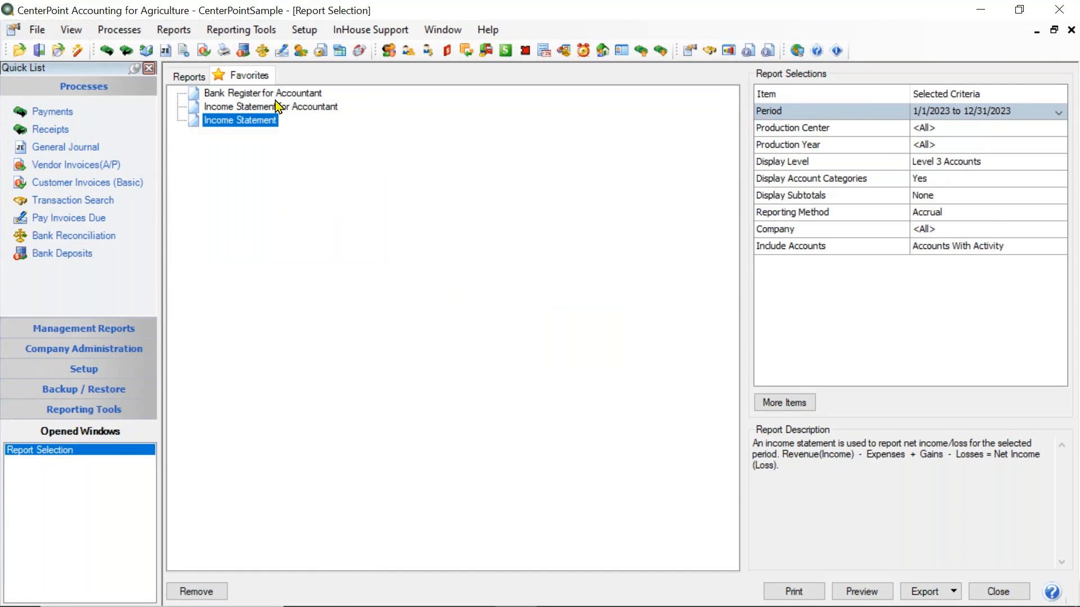
Step: Search the full report list for "balance" and select the Balance Sheet (Book Value) report
{"action": "left_click", "coordinate": [189, 77]}
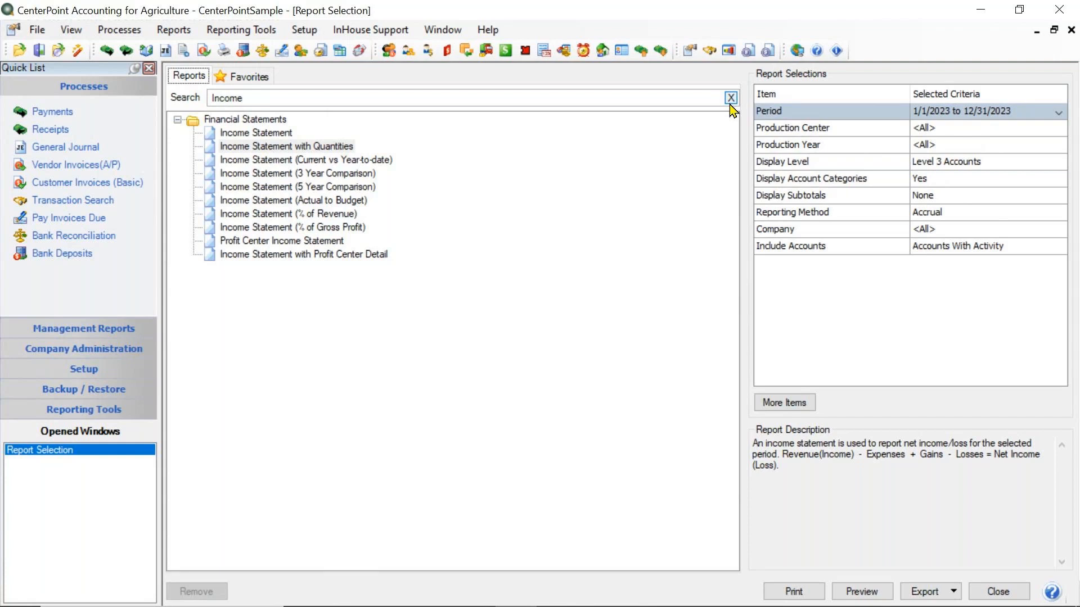
{"action": "left_click_drag", "start_coordinate": [318, 97], "coordinate": [174, 96]}
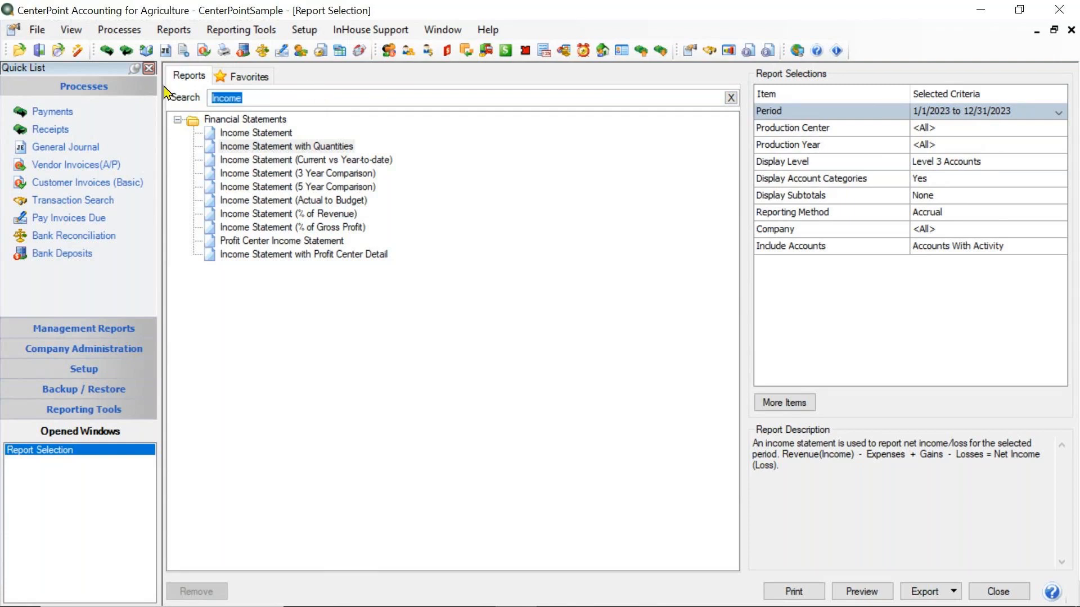
{"action": "type", "text": "balad"}
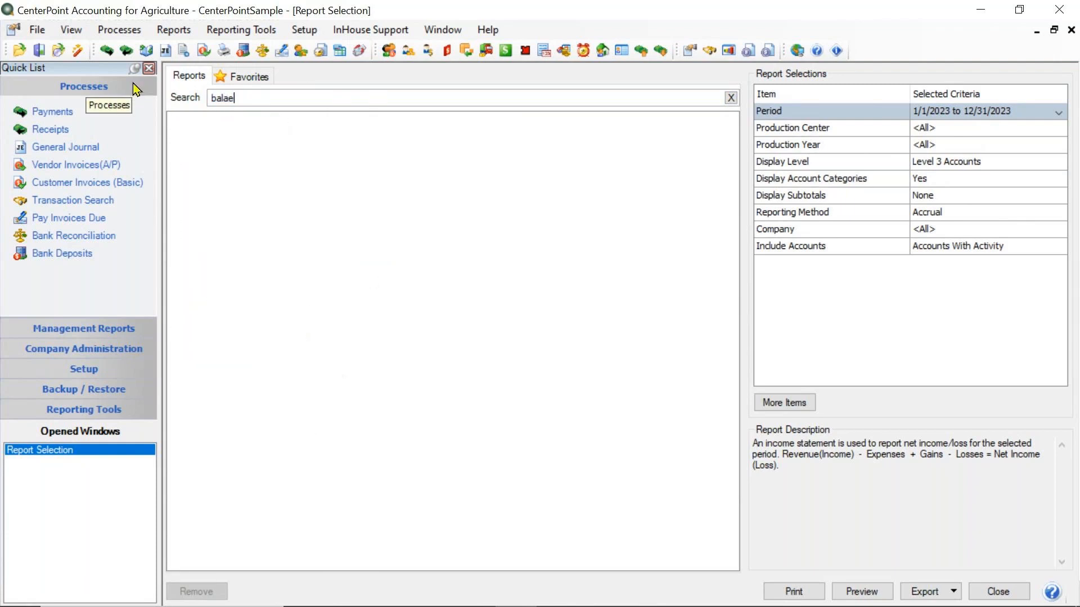
{"action": "key", "text": "BackSpace"}
{"action": "type", "text": "c"}
{"action": "key", "text": "BackSpace"}
{"action": "type", "text": "nce"}
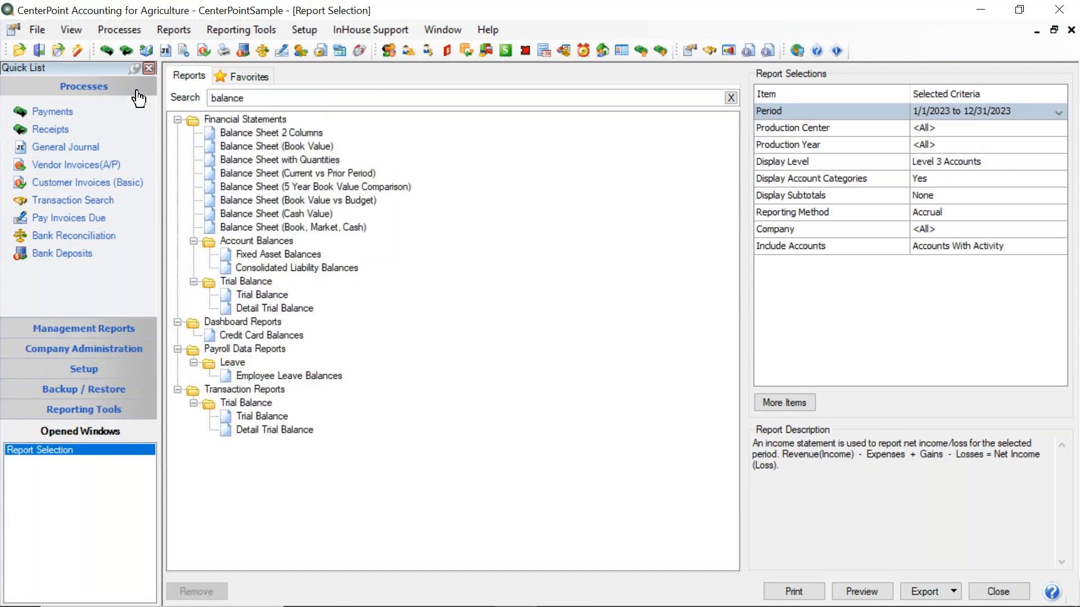
{"action": "left_click", "coordinate": [282, 147]}
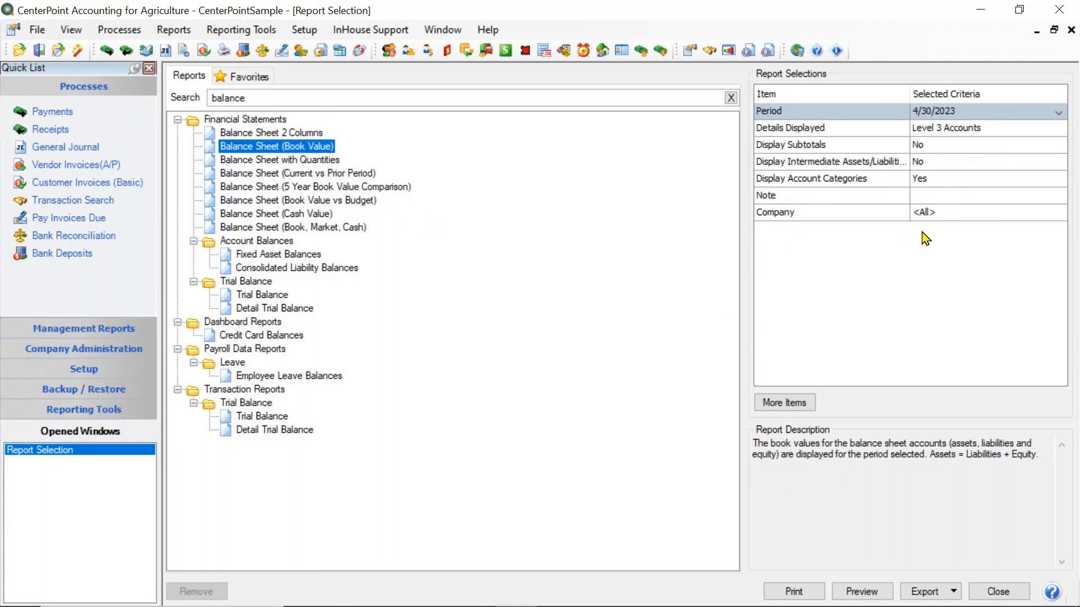
Step: Limit the Balance Sheet (Book Value) report's company criterion to CenterPoint Farm
{"action": "left_click", "coordinate": [935, 216]}
{"action": "double_click", "coordinate": [669, 313]}
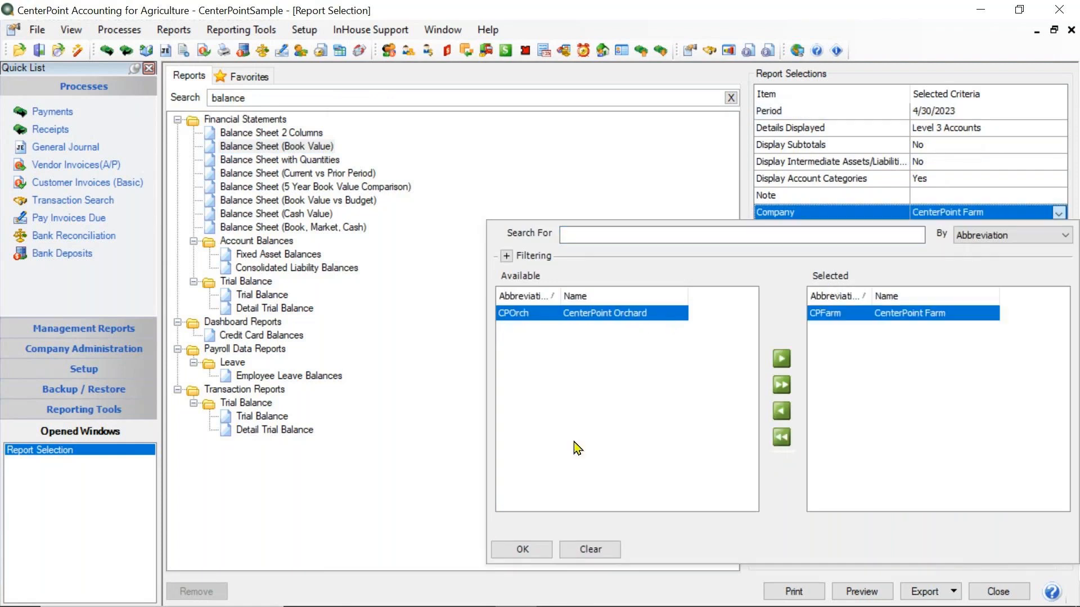
{"action": "left_click", "coordinate": [518, 548]}
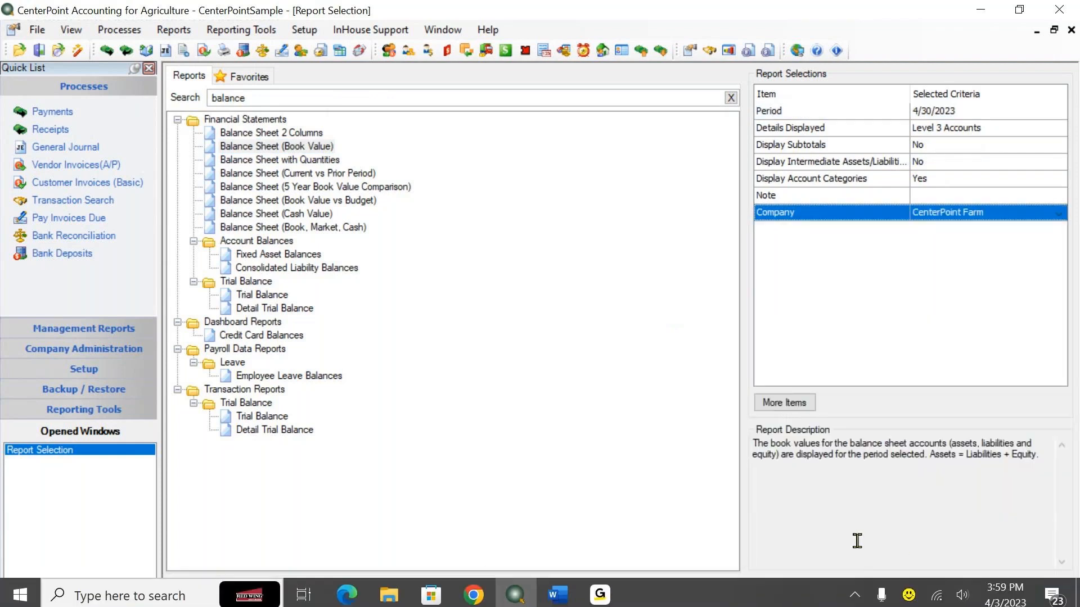
Step: Preview the Balance Sheet (Book Value) report and add it to the favorites from the preview as "Balance Sheet"
{"action": "left_click", "coordinate": [860, 589]}
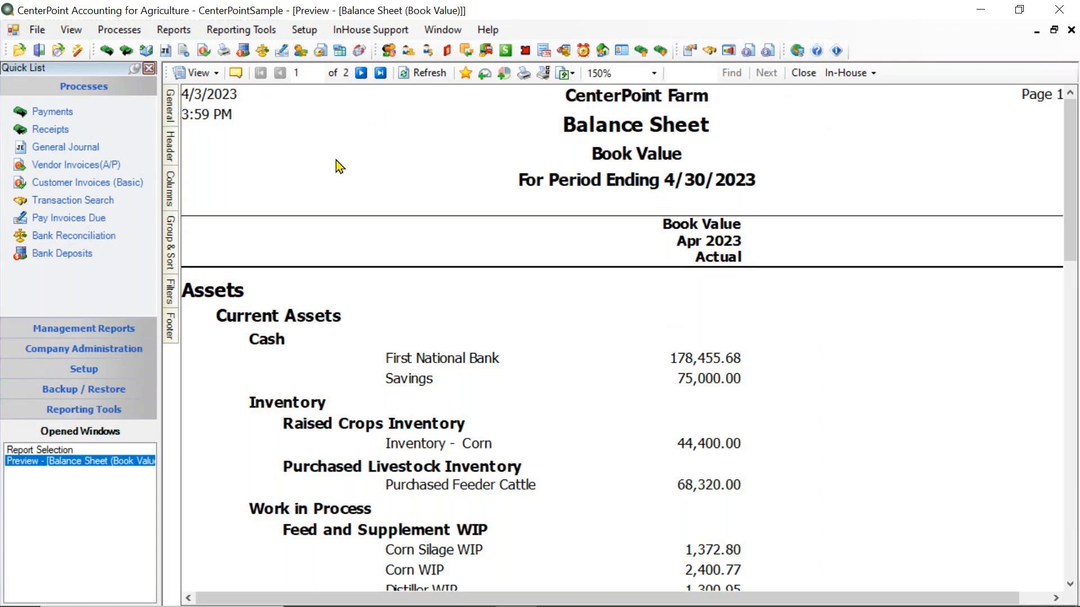
{"action": "left_click", "coordinate": [466, 74]}
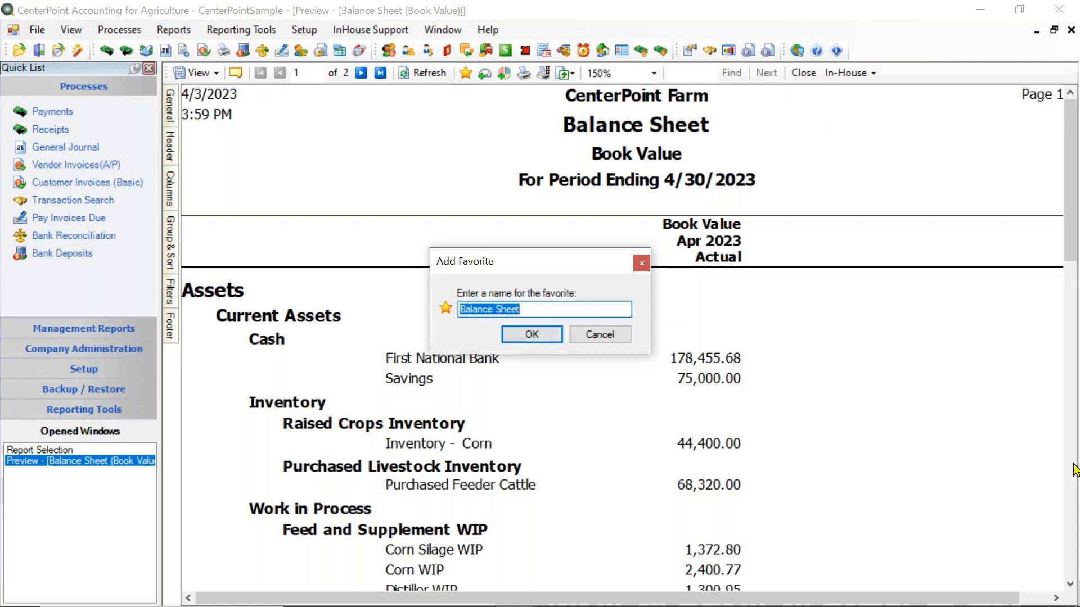
{"action": "key", "text": "Return"}
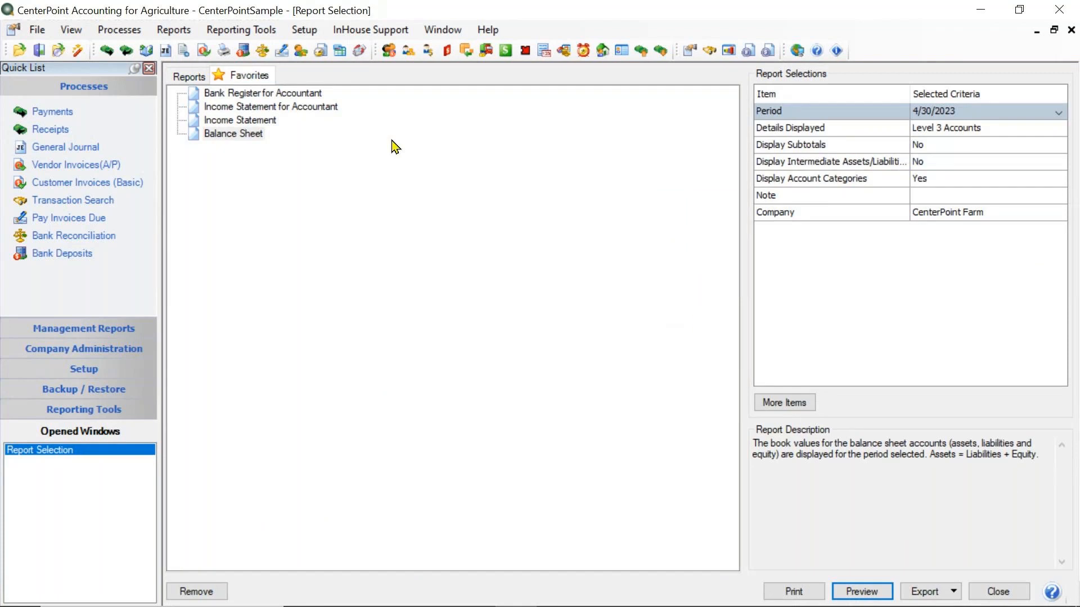
Step: Clear the "balance" search from the full report list and select the Income Statement report under Financial Statements
{"action": "left_click", "coordinate": [190, 75]}
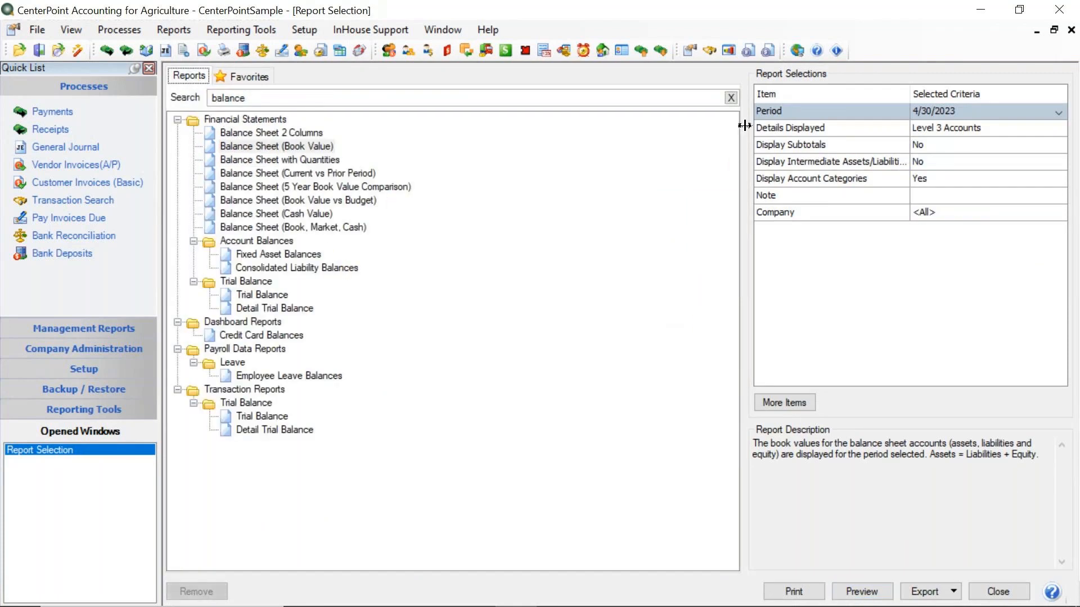
{"action": "left_click", "coordinate": [733, 102]}
{"action": "left_click", "coordinate": [731, 99]}
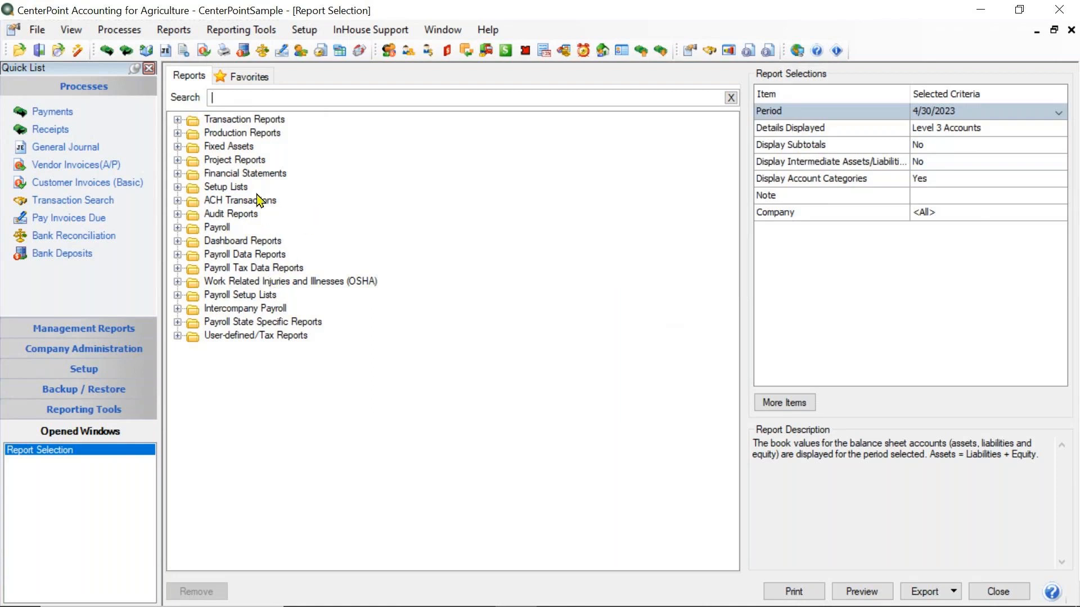
{"action": "left_click", "coordinate": [177, 173]}
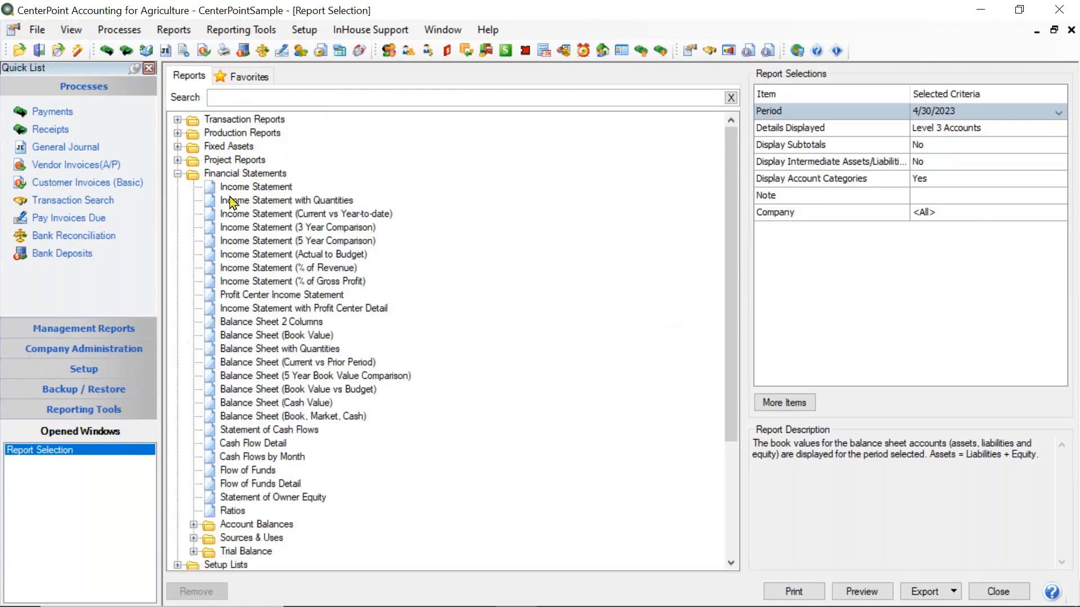
{"action": "left_click", "coordinate": [263, 187]}
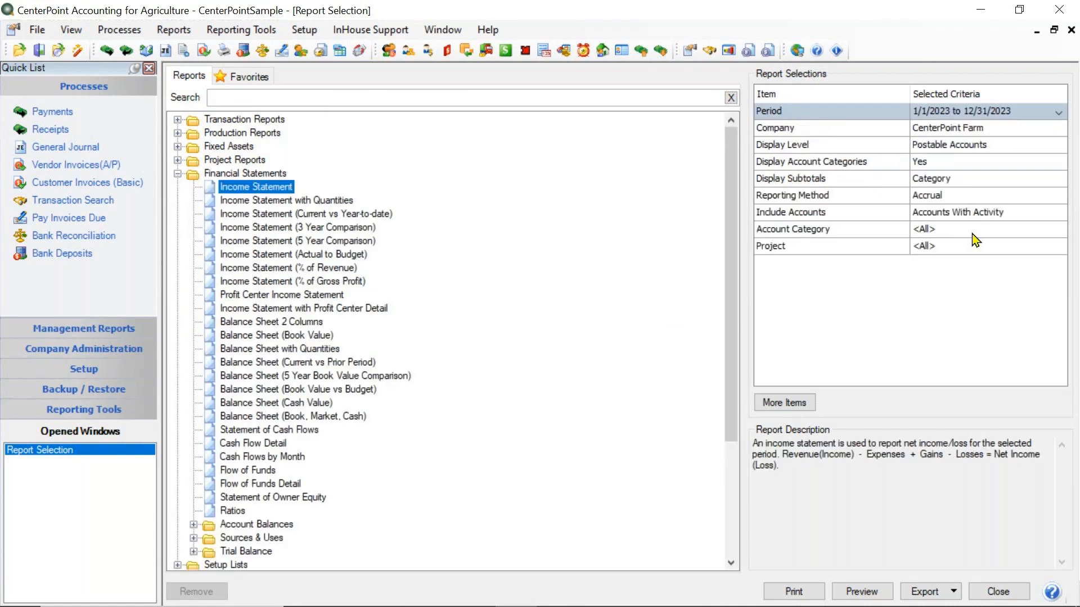
Step: Set the Income Statement's period to This Month and preview the report
{"action": "left_click", "coordinate": [984, 112]}
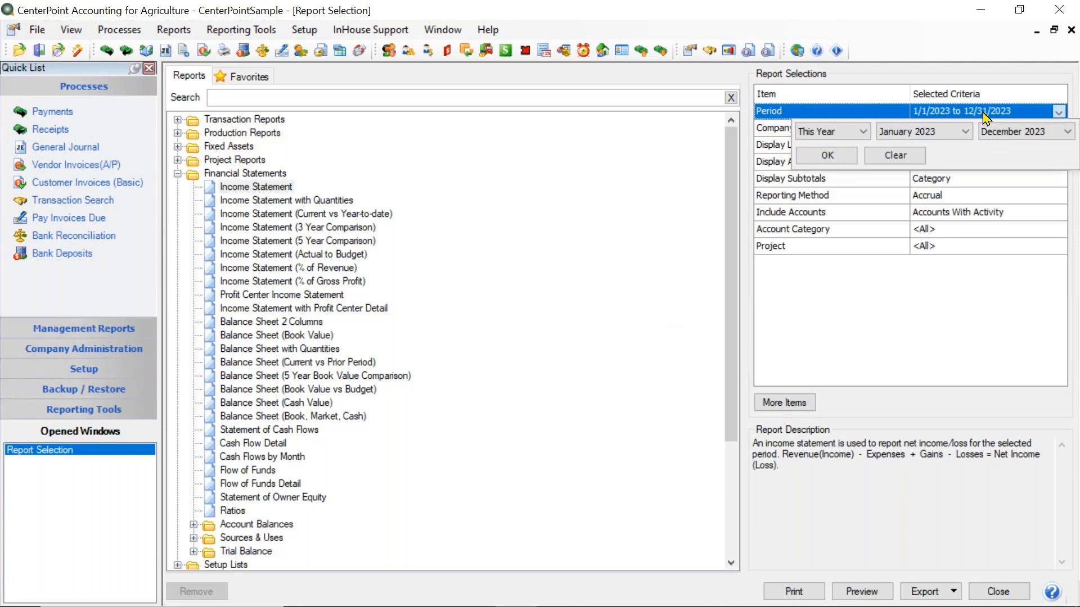
{"action": "left_click", "coordinate": [863, 131]}
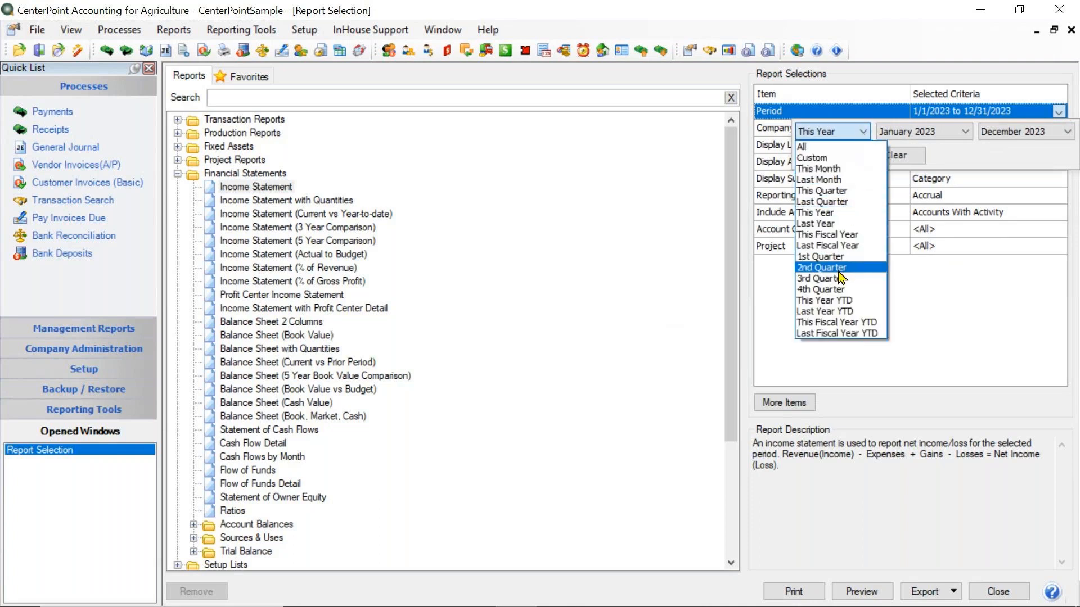
{"action": "left_click", "coordinate": [841, 301]}
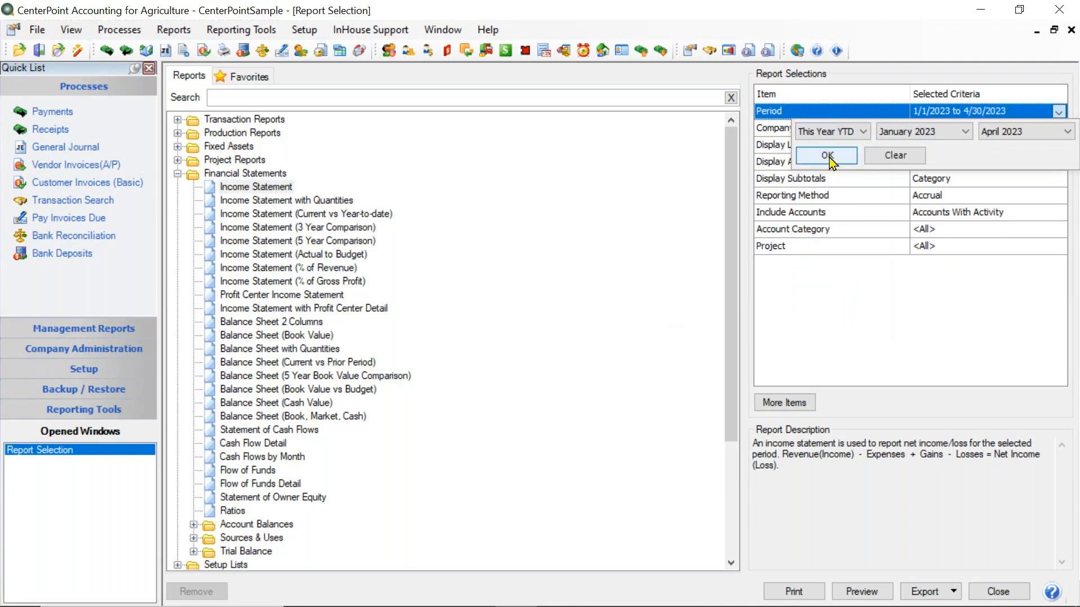
{"action": "left_click", "coordinate": [854, 135]}
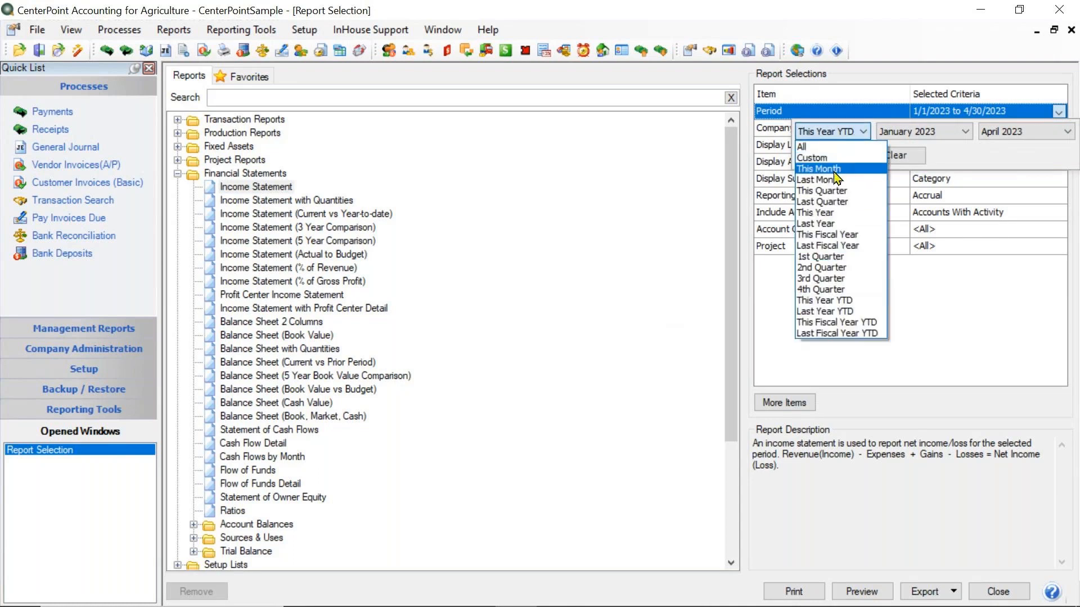
{"action": "left_click", "coordinate": [834, 171]}
{"action": "left_click", "coordinate": [818, 154]}
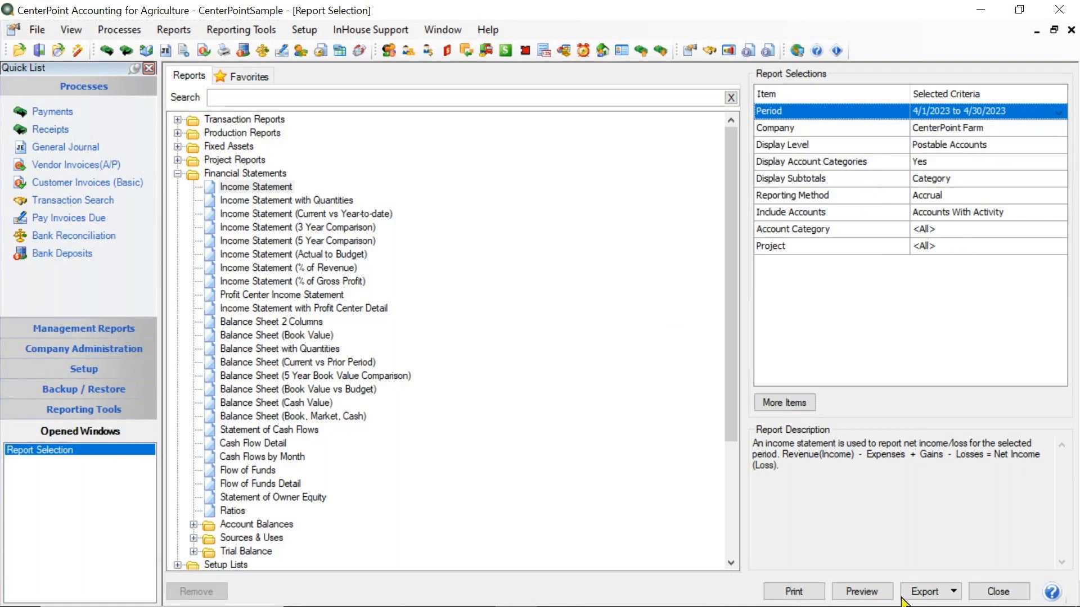
{"action": "left_click", "coordinate": [869, 595]}
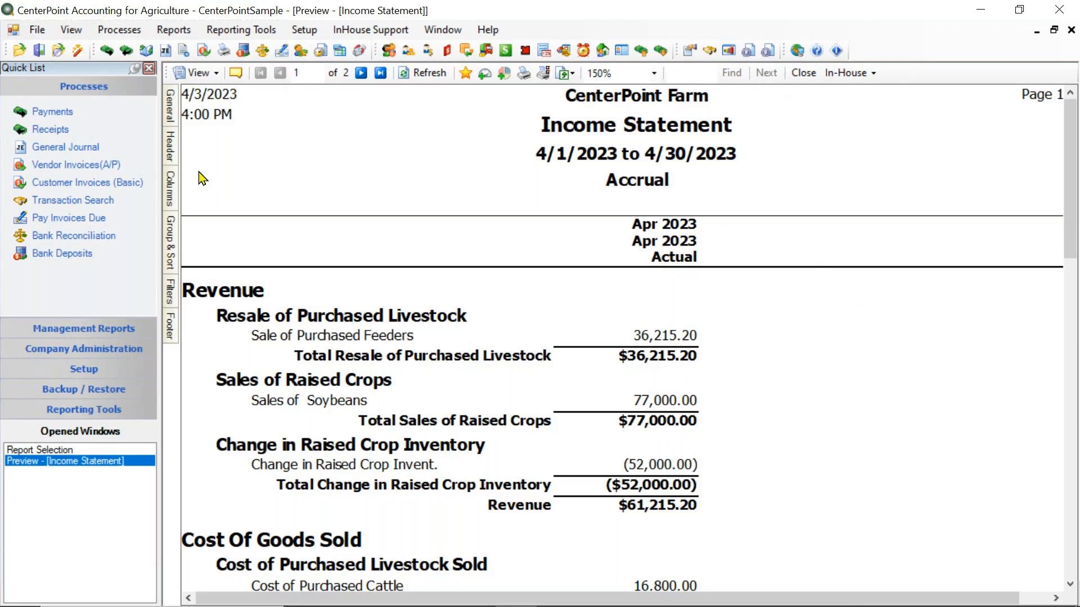
Step: Add the YTDAmount column from the Current Year YTD group to the Income Statement preview and refresh it
{"action": "left_click", "coordinate": [178, 185]}
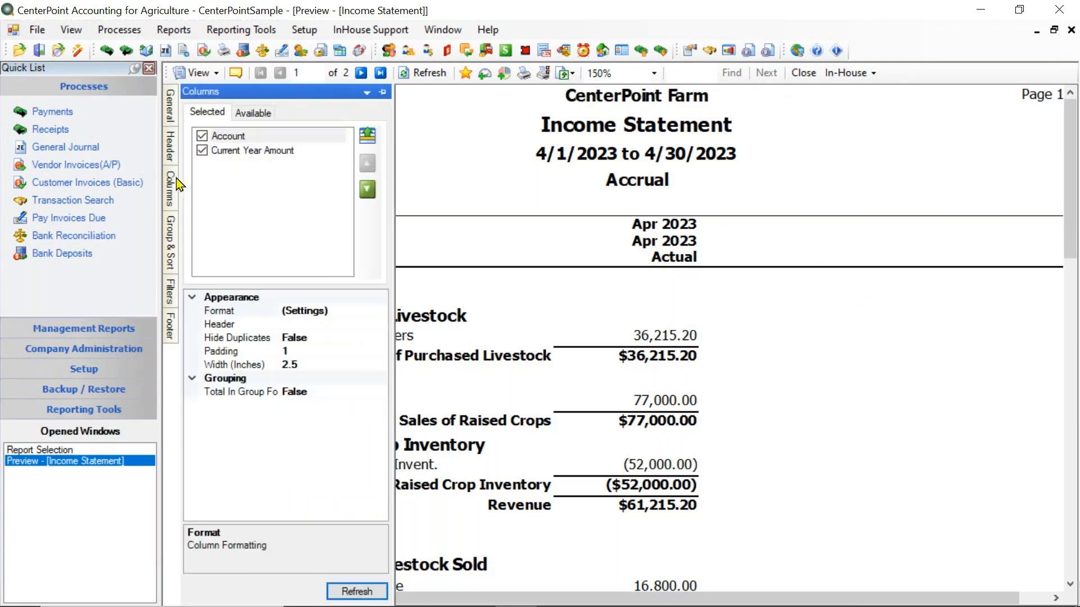
{"action": "left_click", "coordinate": [254, 112]}
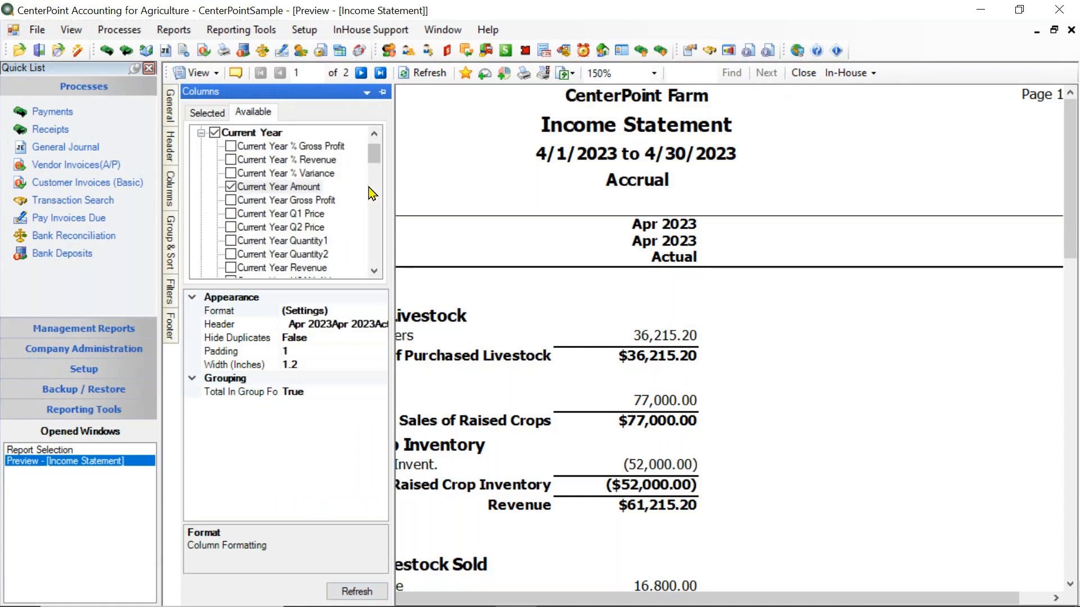
{"action": "left_click_drag", "start_coordinate": [378, 156], "coordinate": [377, 170]}
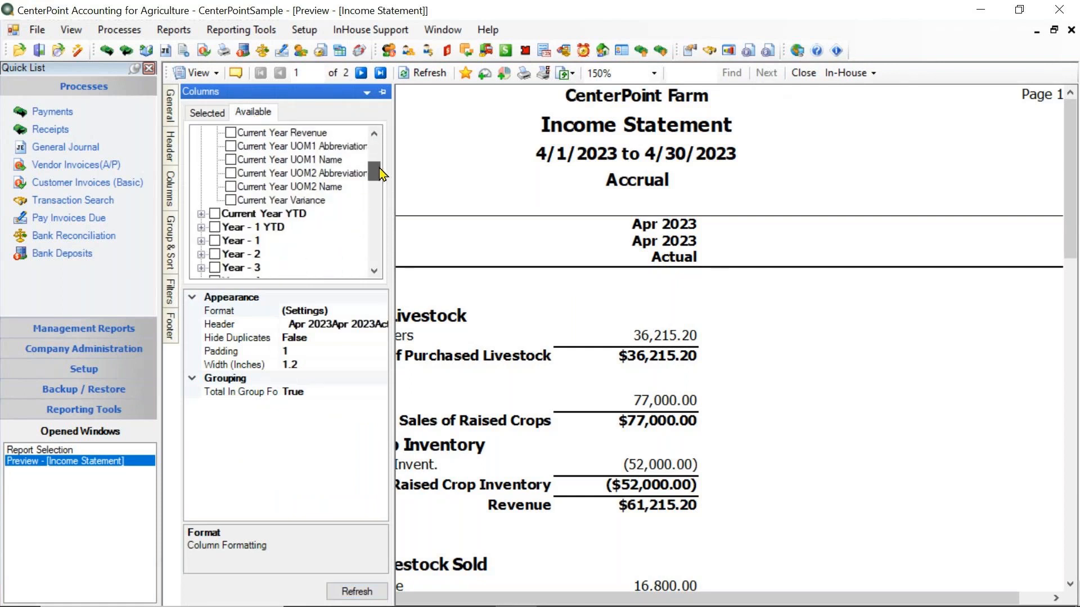
{"action": "left_click", "coordinate": [201, 214]}
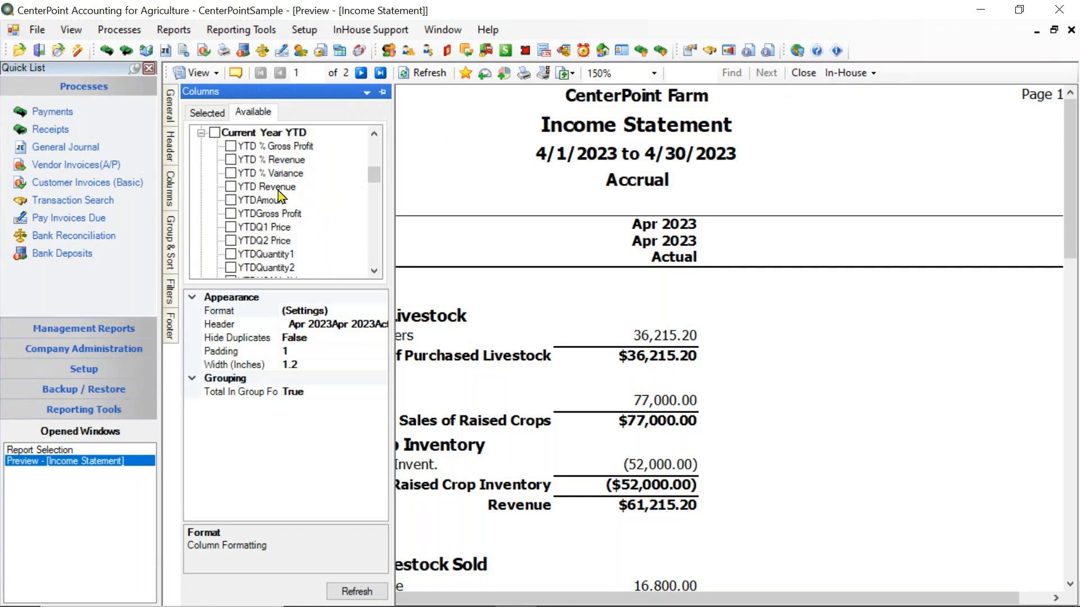
{"action": "left_click_drag", "start_coordinate": [375, 179], "coordinate": [376, 190]}
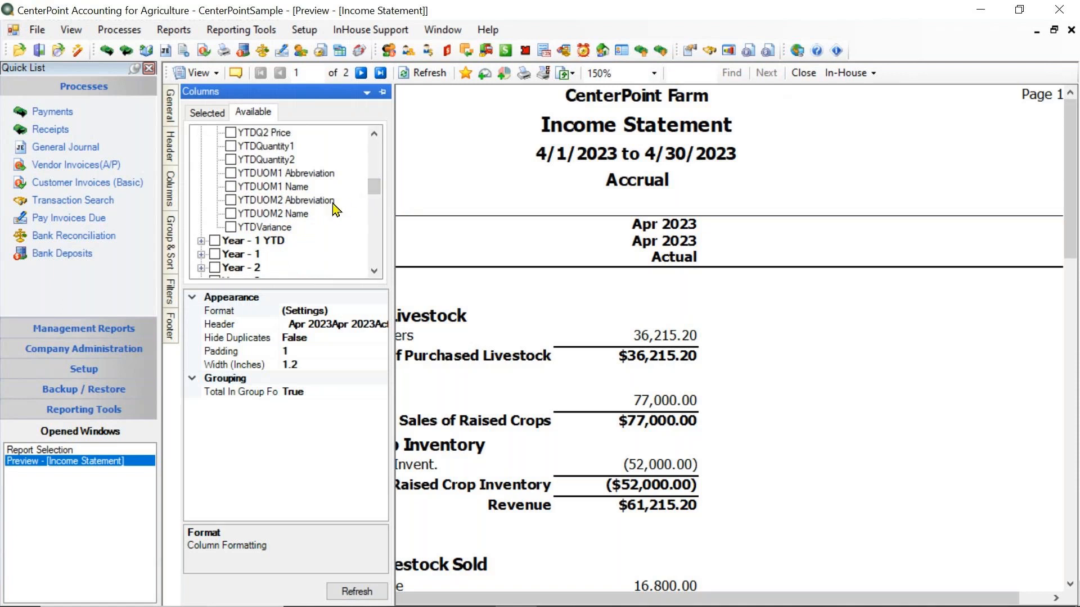
{"action": "left_click", "coordinate": [374, 134]}
{"action": "left_click", "coordinate": [376, 135]}
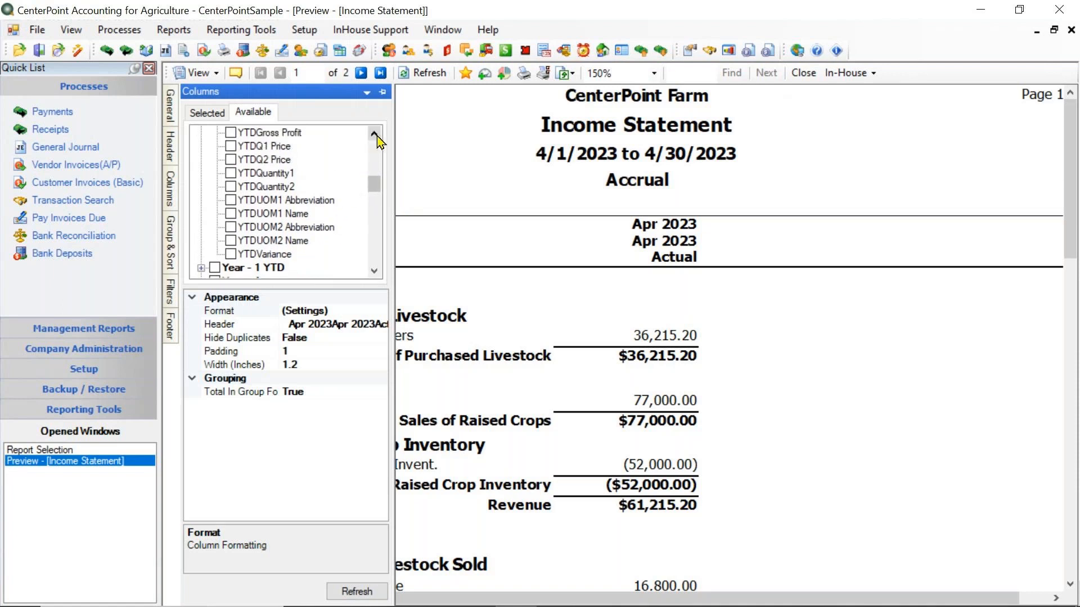
{"action": "left_click", "coordinate": [374, 135]}
{"action": "left_click", "coordinate": [375, 135]}
{"action": "left_click", "coordinate": [231, 146]}
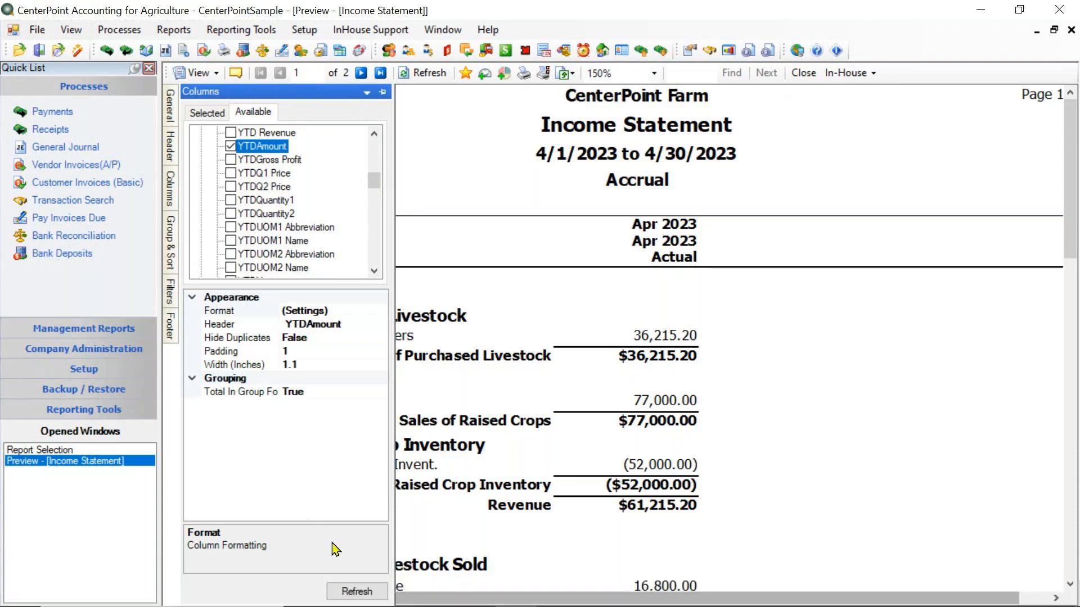
{"action": "left_click", "coordinate": [346, 586]}
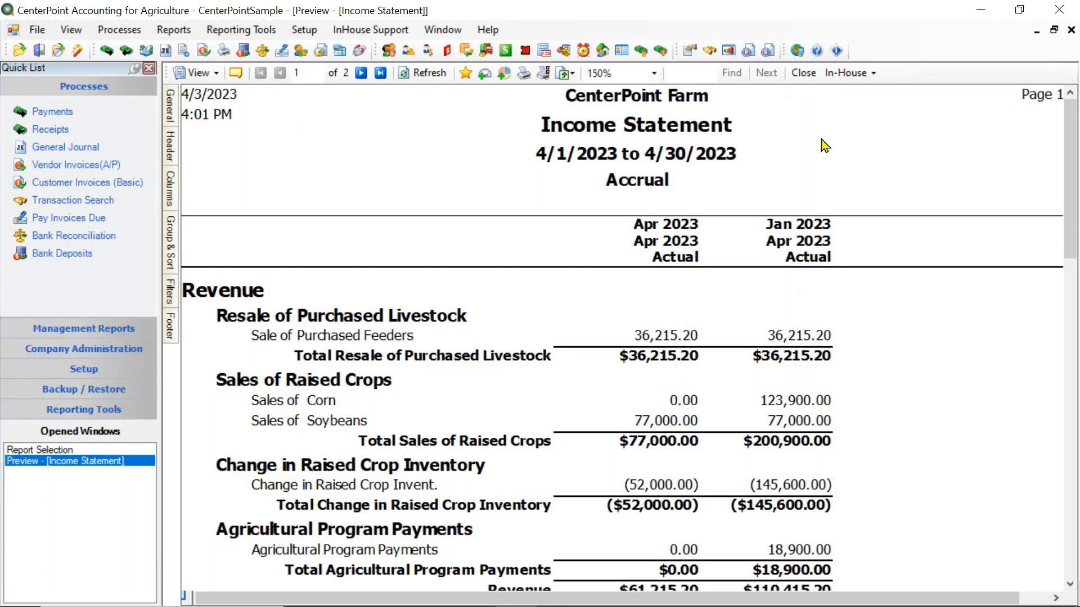
Step: Close the preview and save the customized report to the favorites as "Income Statement Current and YTD"
{"action": "left_click", "coordinate": [802, 77]}
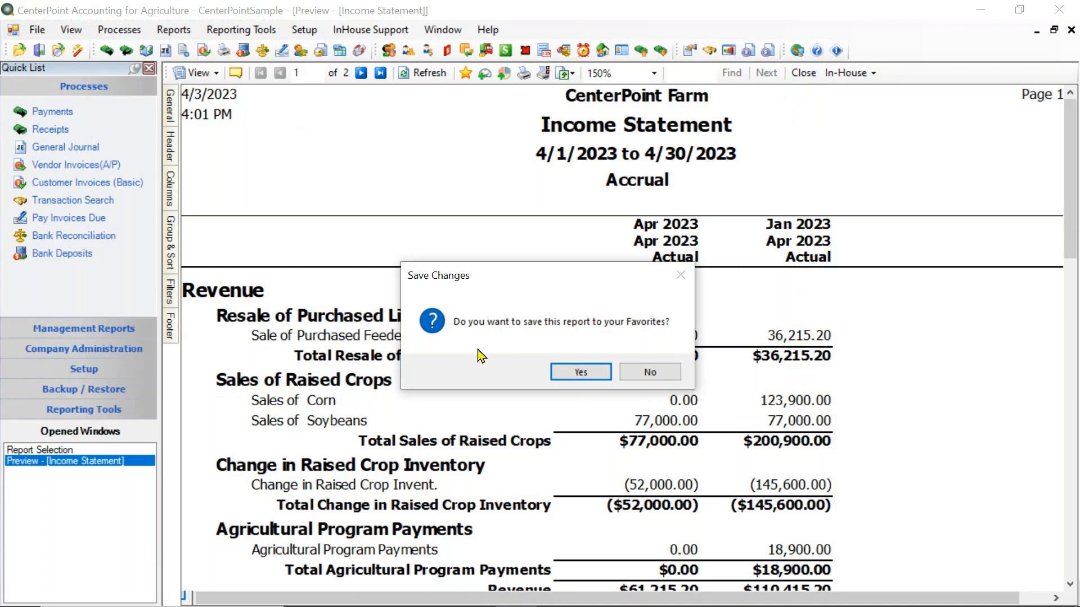
{"action": "left_click", "coordinate": [575, 376]}
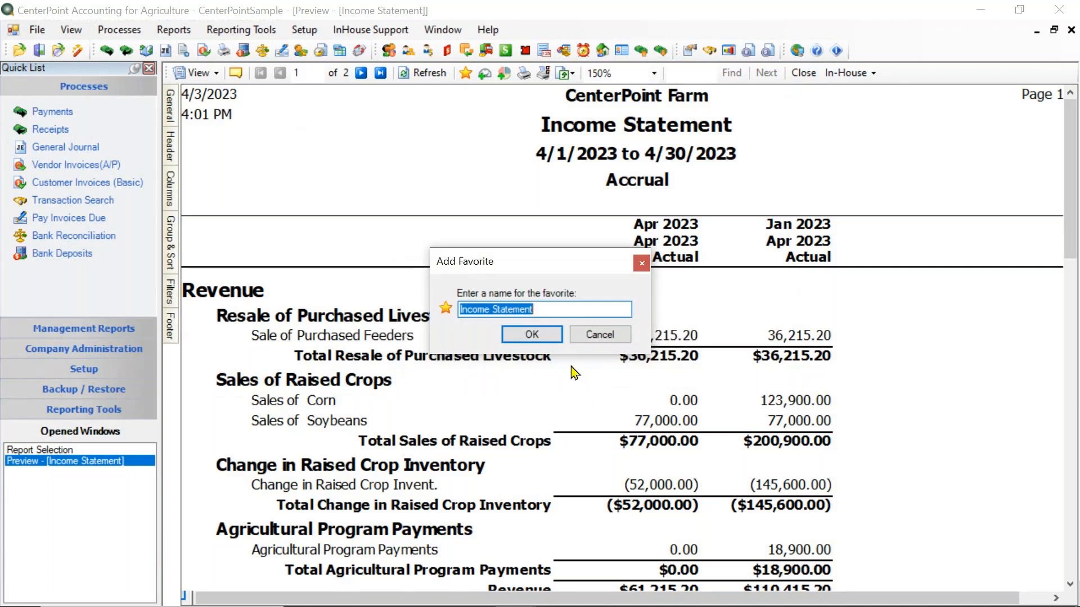
{"action": "key", "text": "End"}
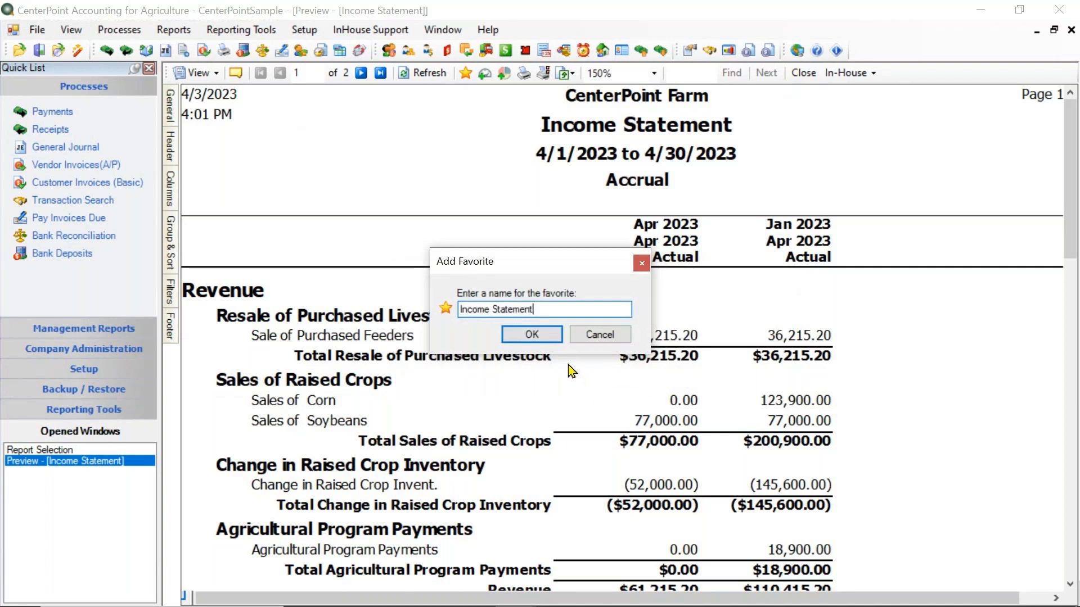
{"action": "type", "text": "Current and YTD"}
{"action": "left_click", "coordinate": [556, 334]}
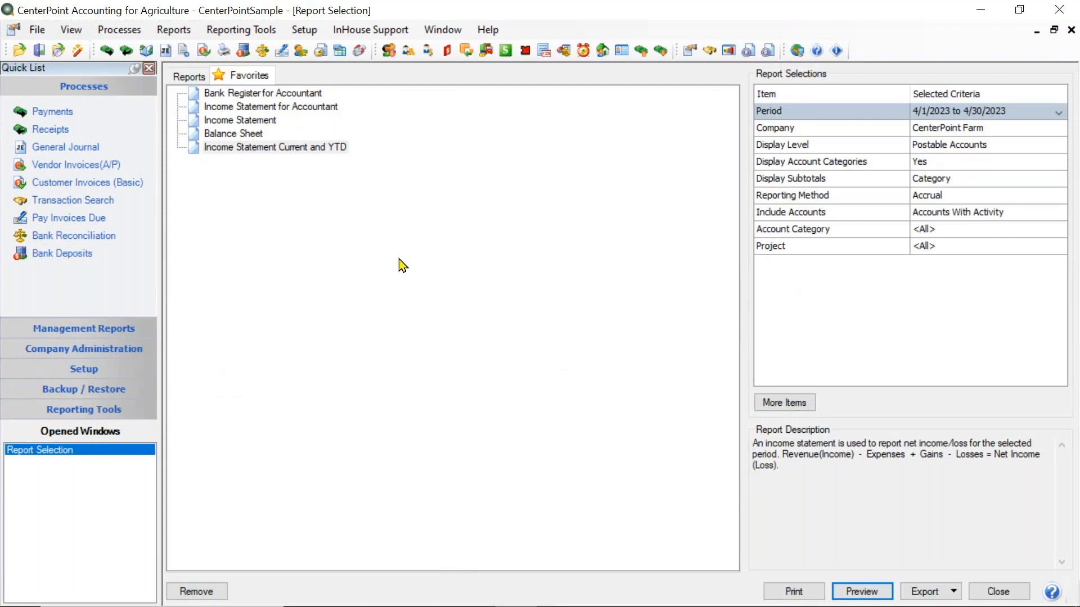
Step: Create a new folder in the favorites named "Financial Statements"
{"action": "right_click", "coordinate": [448, 262]}
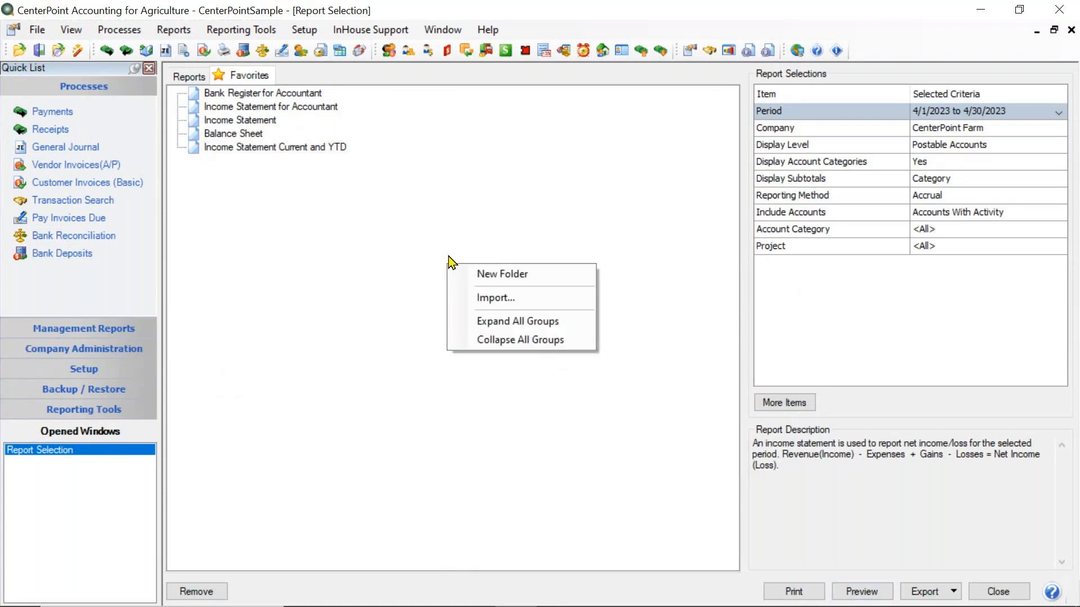
{"action": "left_click", "coordinate": [502, 275]}
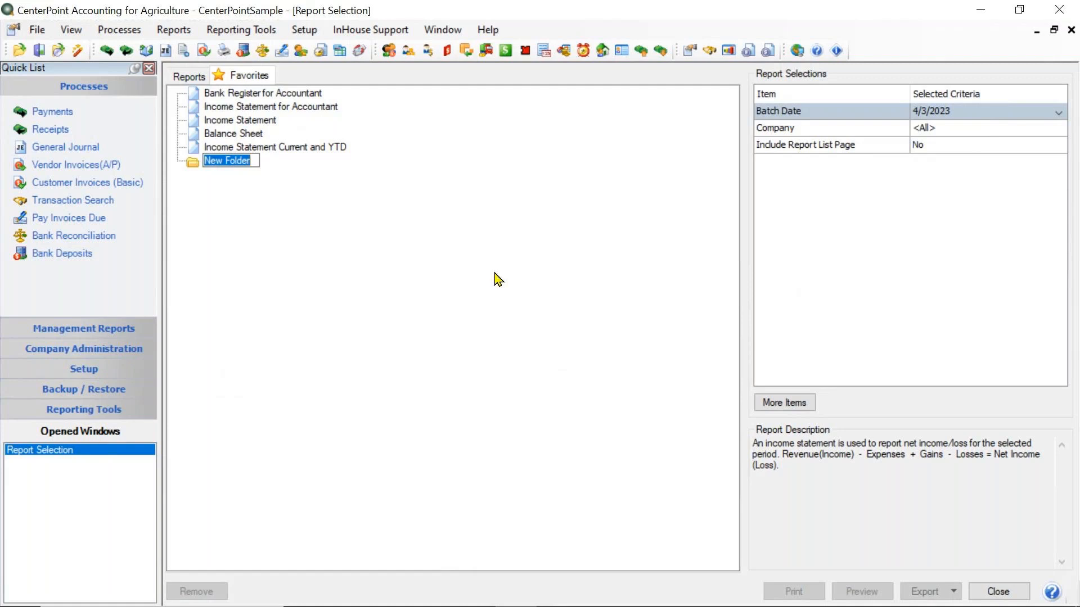
{"action": "type", "text": "Financial Stateent"}
{"action": "key", "text": "BackSpace"}
{"action": "key", "text": "BackSpace"}
{"action": "key", "text": "BackSpace"}
{"action": "type", "text": "ments"}
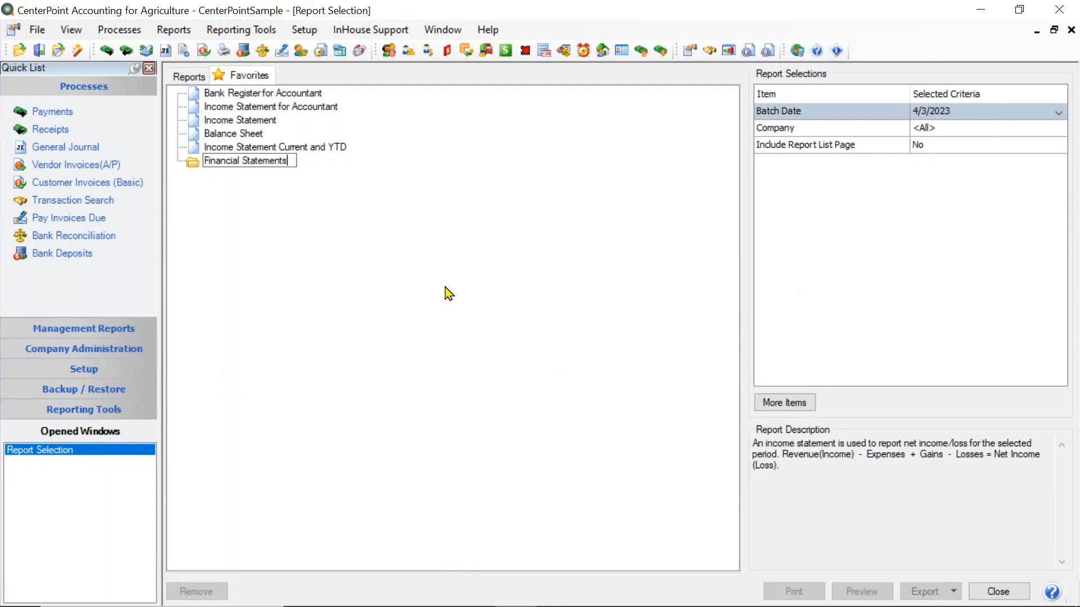
{"action": "key", "text": "Return"}
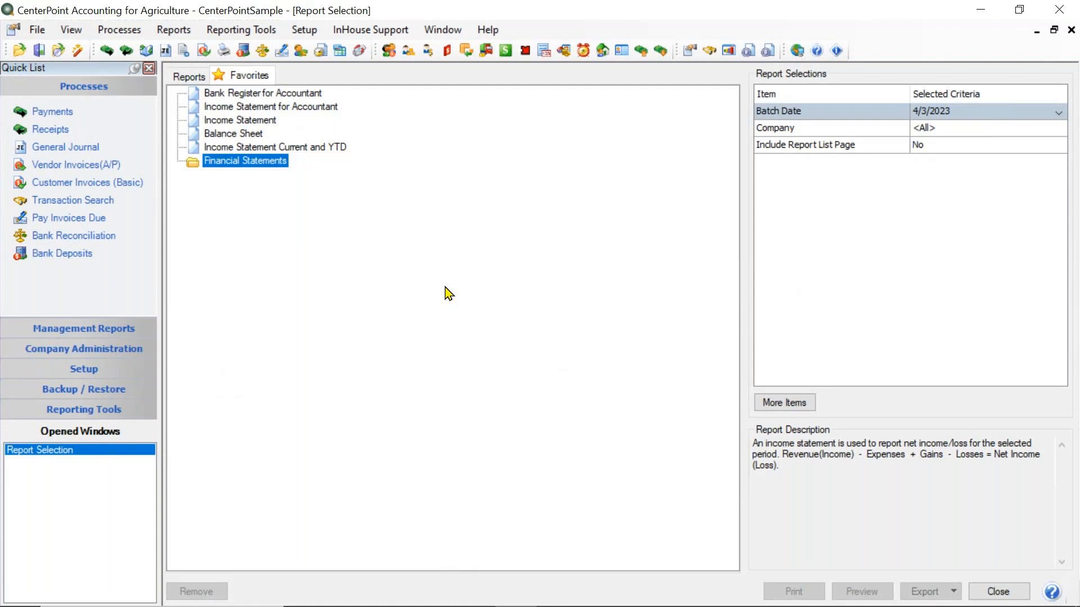
Step: Move the Income Statement Current and YTD favorite into the Financial Statements folder
{"action": "left_click", "coordinate": [246, 151]}
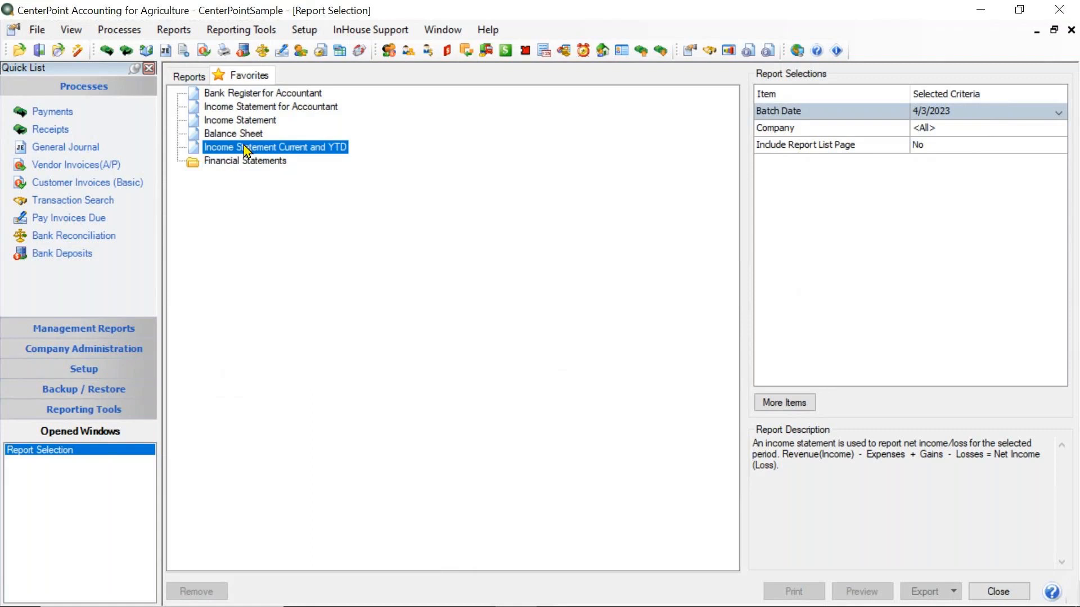
{"action": "left_click_drag", "start_coordinate": [246, 151], "coordinate": [253, 164]}
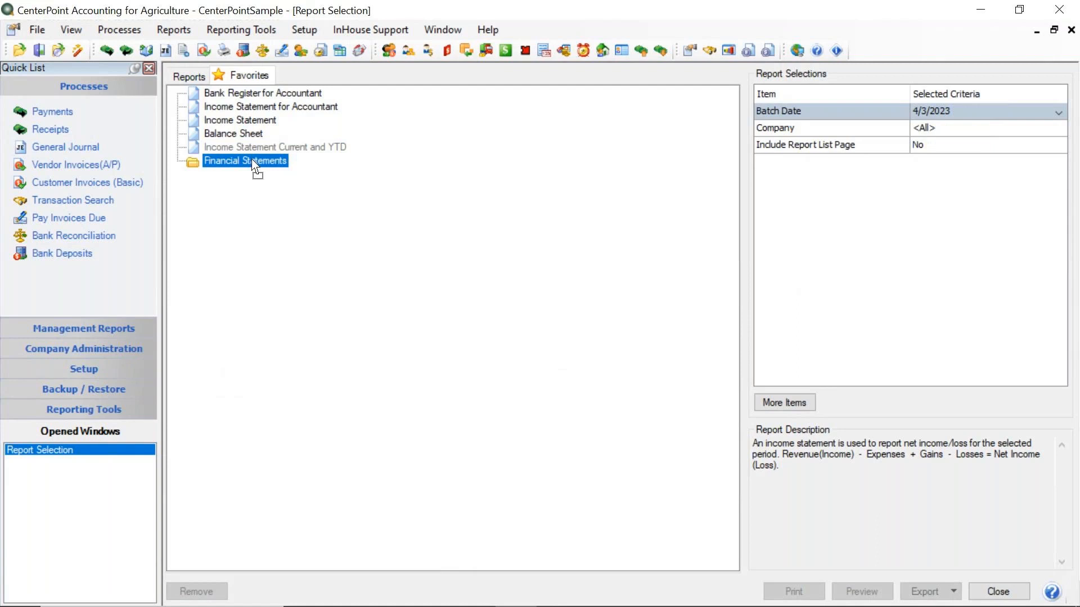
{"action": "left_click_drag", "start_coordinate": [251, 158], "coordinate": [252, 161]}
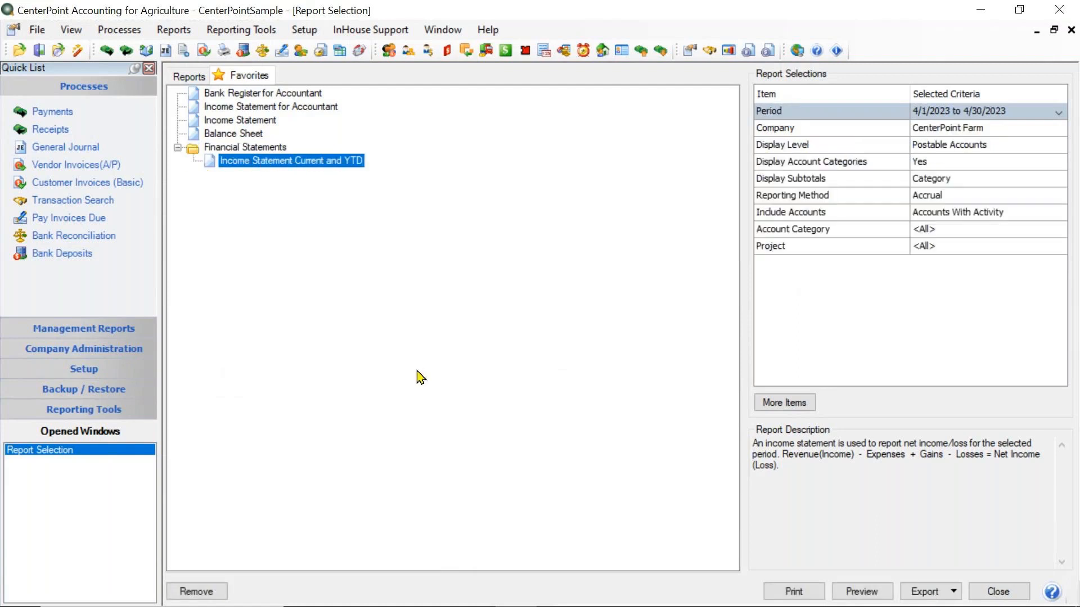
Step: Collapse and re-expand the Financial Statements folder to check its contents
{"action": "left_click", "coordinate": [178, 150]}
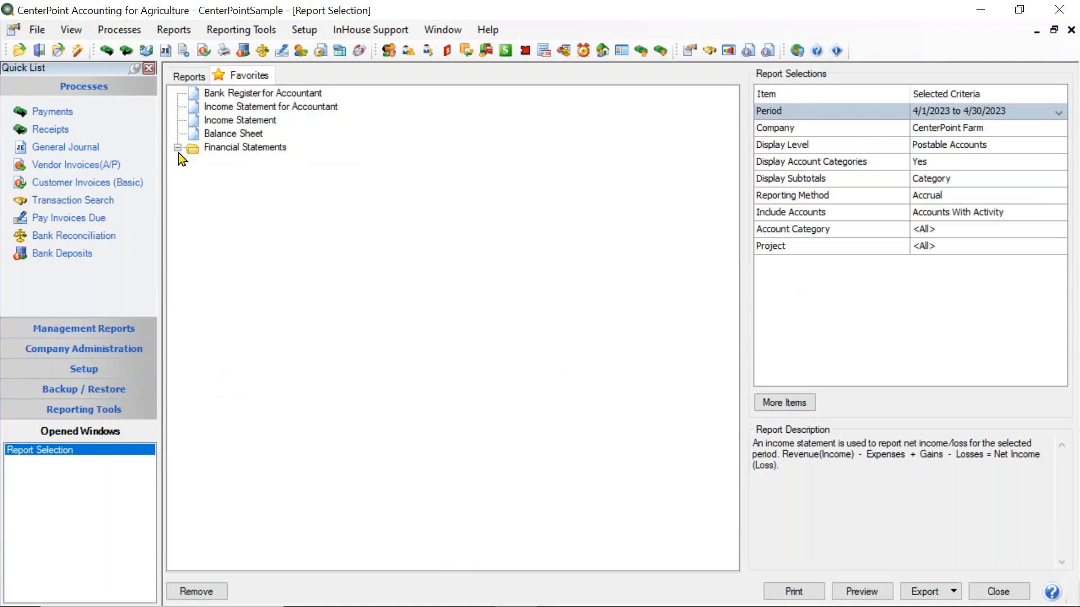
{"action": "left_click", "coordinate": [178, 148]}
{"action": "left_click", "coordinate": [177, 148]}
{"action": "left_click", "coordinate": [179, 152]}
{"action": "left_click", "coordinate": [178, 152]}
{"action": "left_click", "coordinate": [177, 153]}
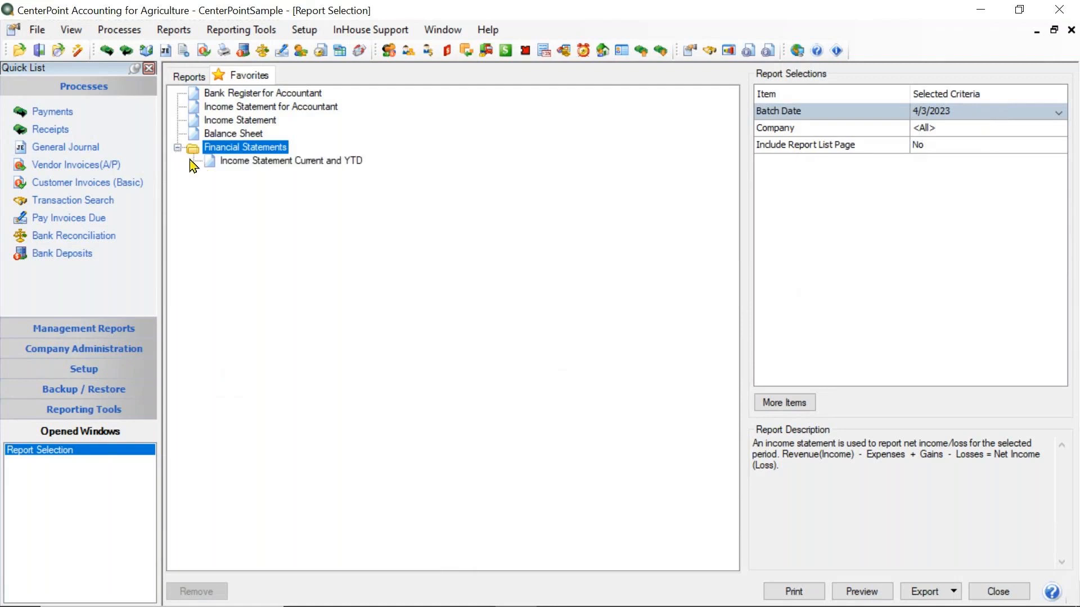
Step: Move the Income Statement, Income Statement for Accountant and Balance Sheet favorites into the Financial Statements folder
{"action": "left_click_drag", "start_coordinate": [241, 121], "coordinate": [241, 150]}
{"action": "left_click_drag", "start_coordinate": [248, 108], "coordinate": [254, 149]}
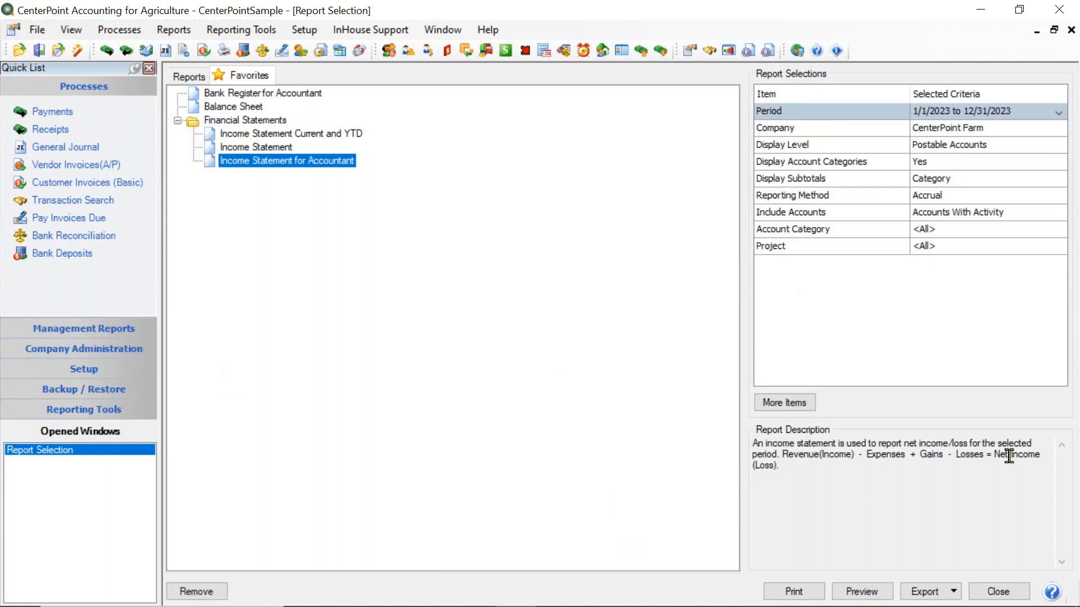
{"action": "double_click", "coordinate": [246, 120]}
{"action": "left_click_drag", "start_coordinate": [245, 120], "coordinate": [270, 217]}
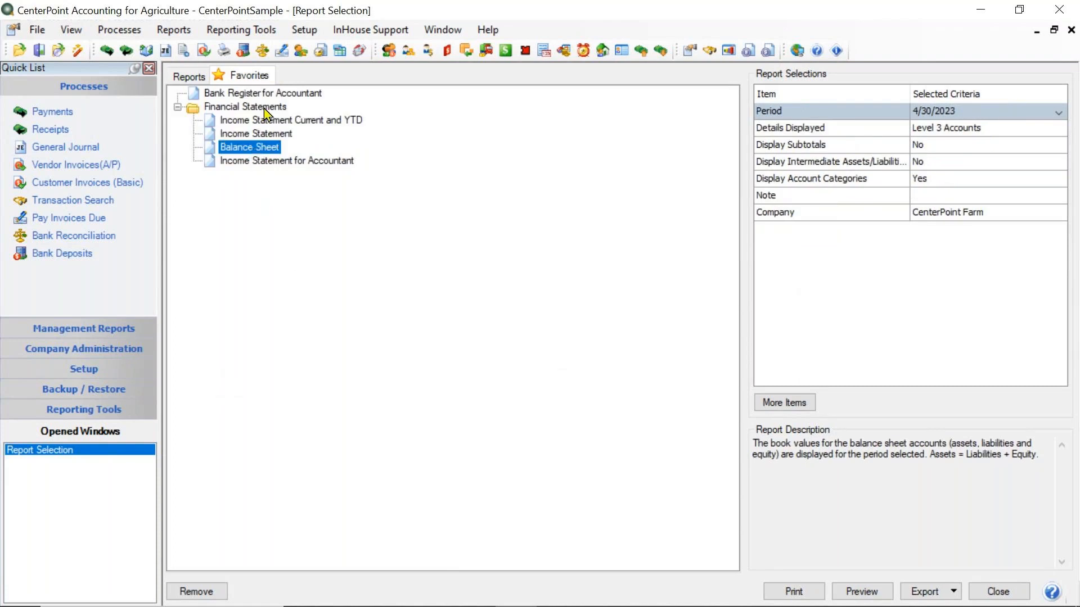
Step: Create a favorites folder named "Banking Reports" and move the Bank Register for Accountant favorite into it
{"action": "right_click", "coordinate": [352, 248]}
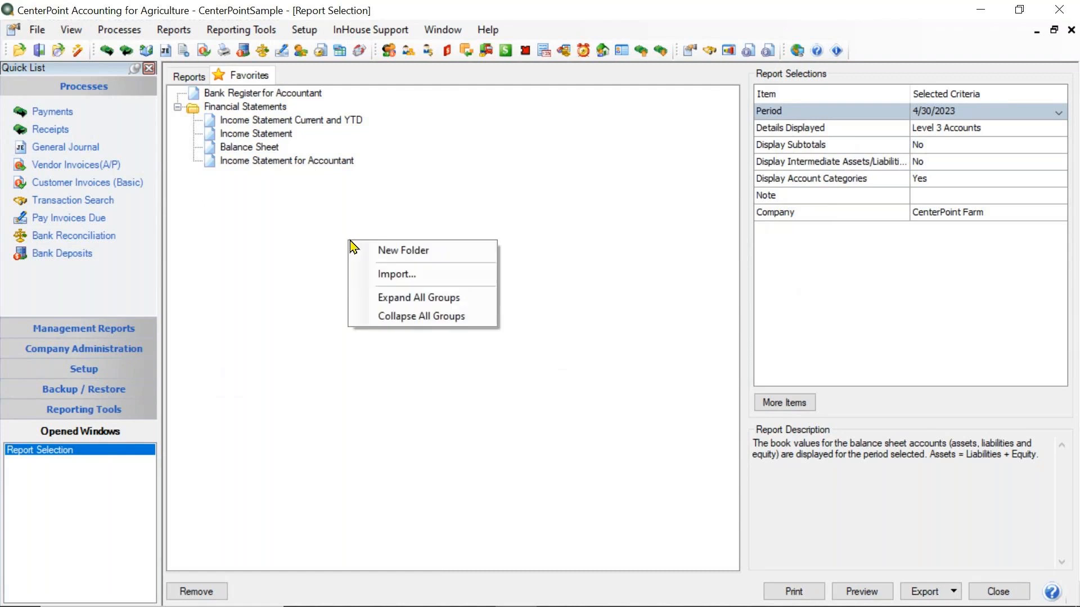
{"action": "left_click", "coordinate": [381, 253]}
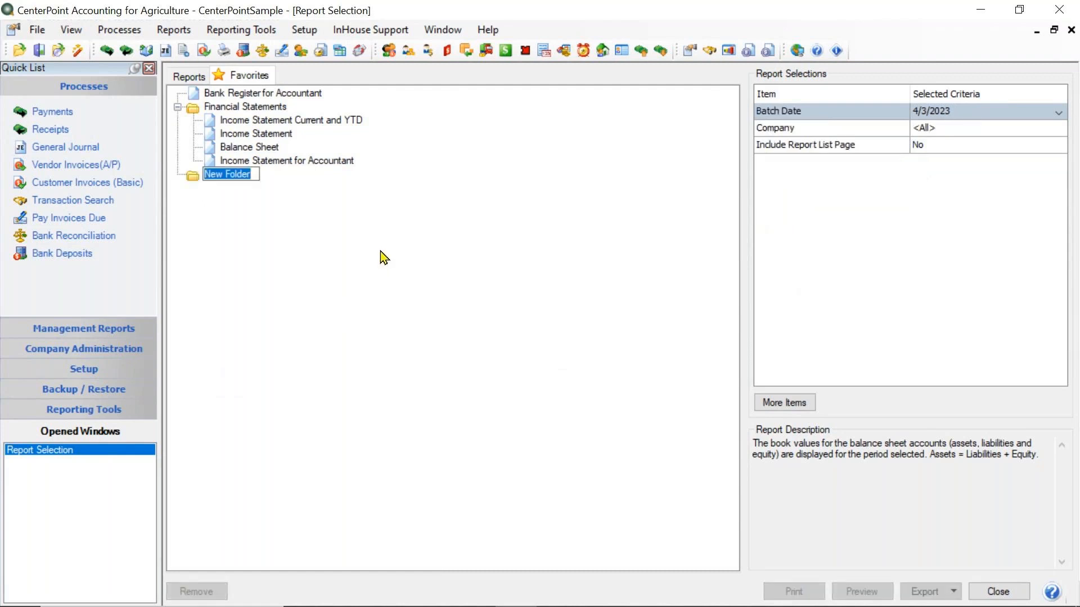
{"action": "key", "text": "Return"}
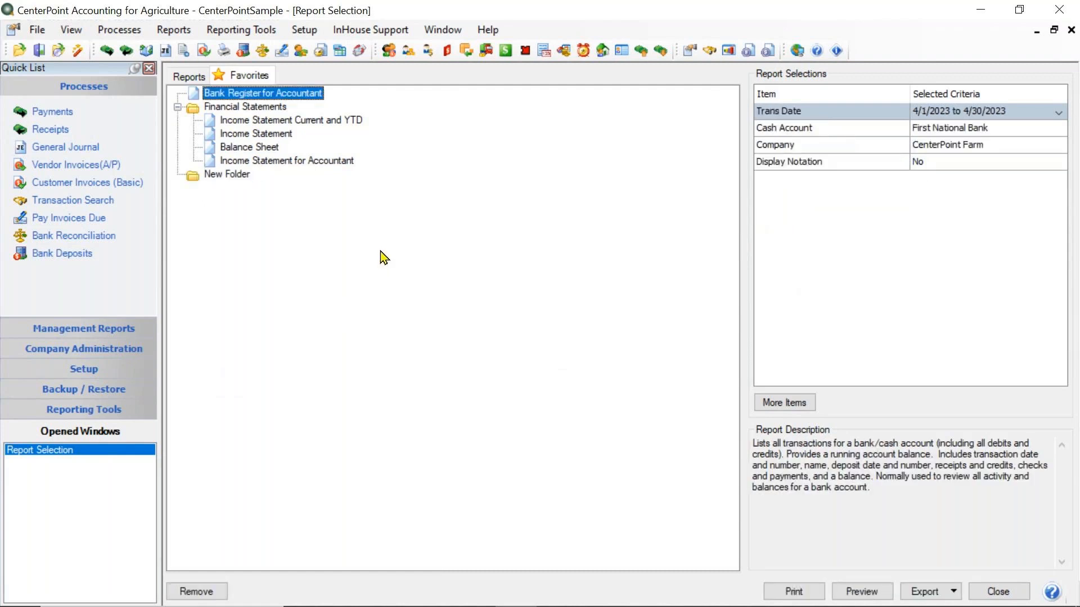
{"action": "left_click", "coordinate": [235, 179]}
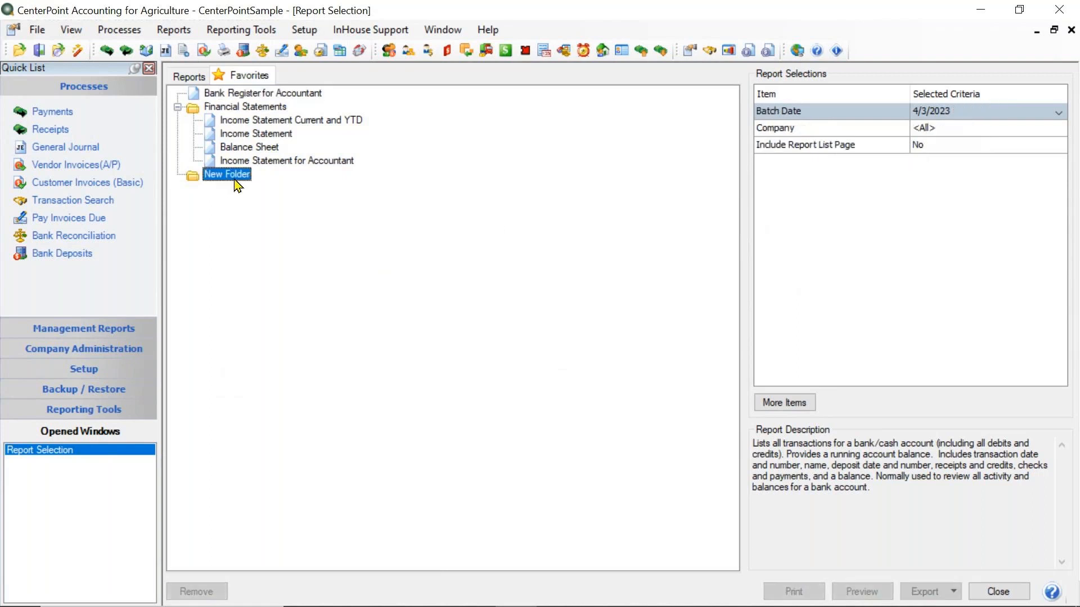
{"action": "right_click", "coordinate": [237, 185]}
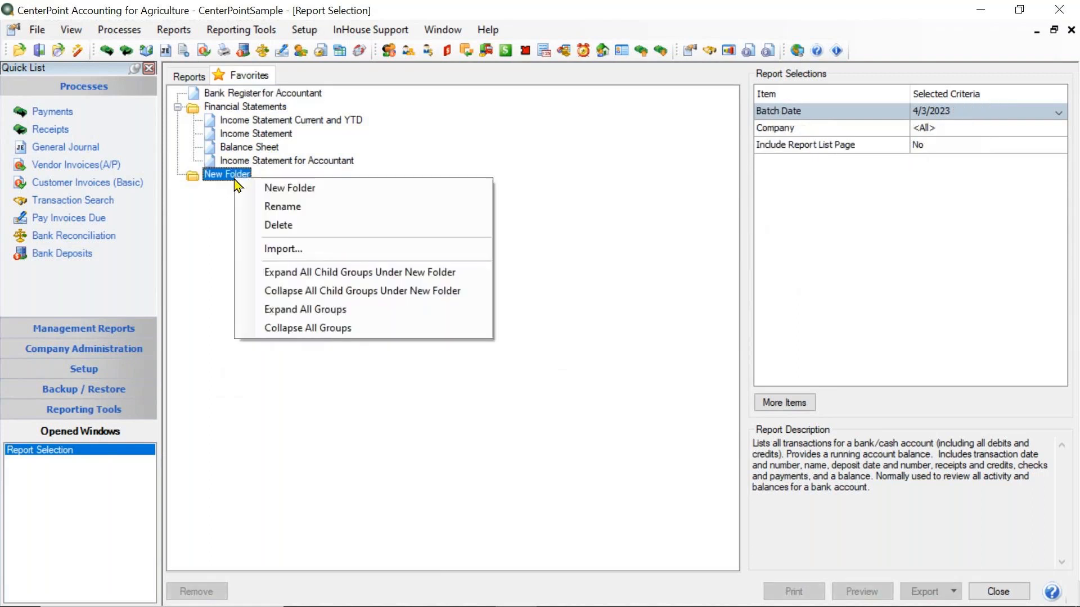
{"action": "left_click", "coordinate": [282, 208]}
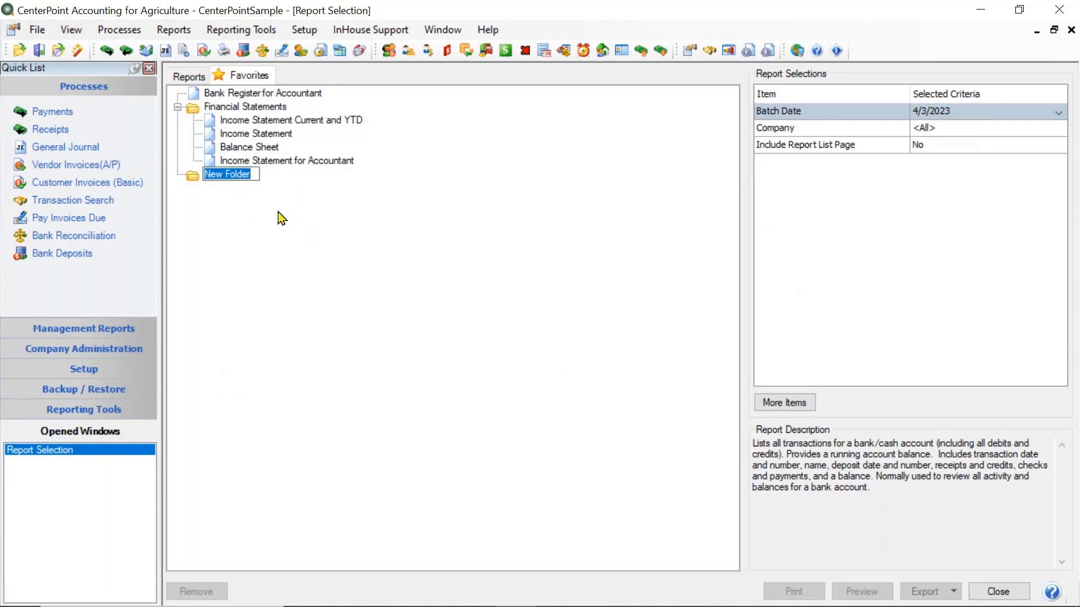
{"action": "type", "text": "B"}
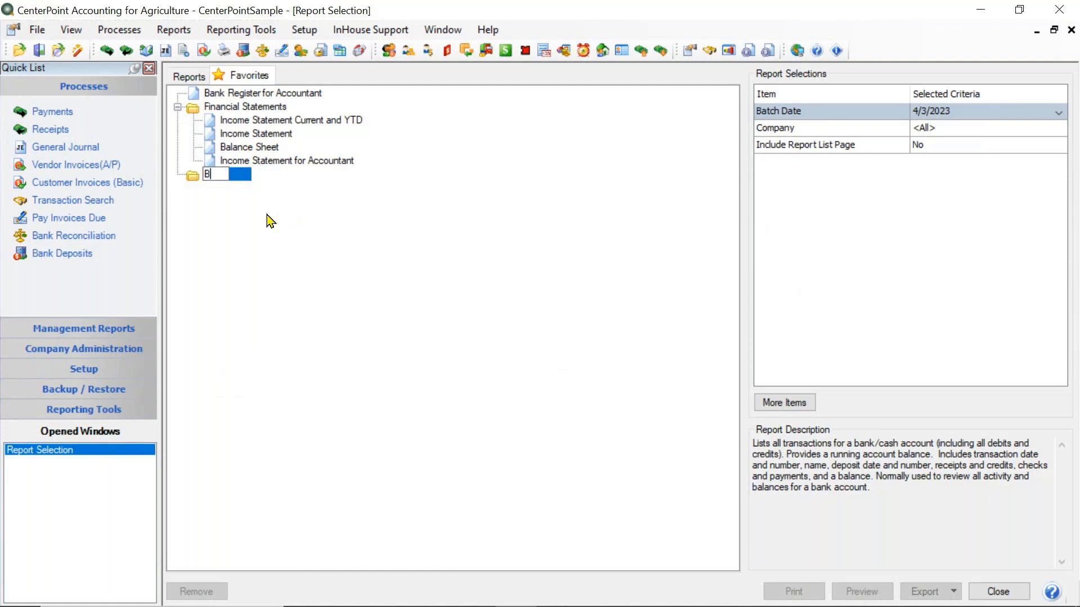
{"action": "type", "text": "anking Reports"}
{"action": "key", "text": "Return"}
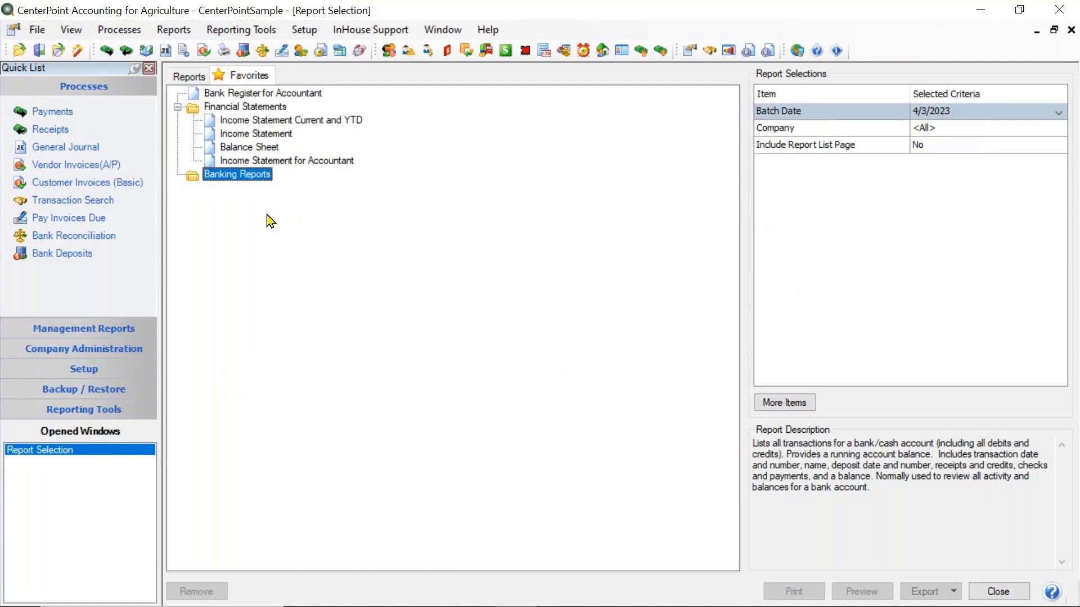
{"action": "left_click_drag", "start_coordinate": [241, 94], "coordinate": [226, 178]}
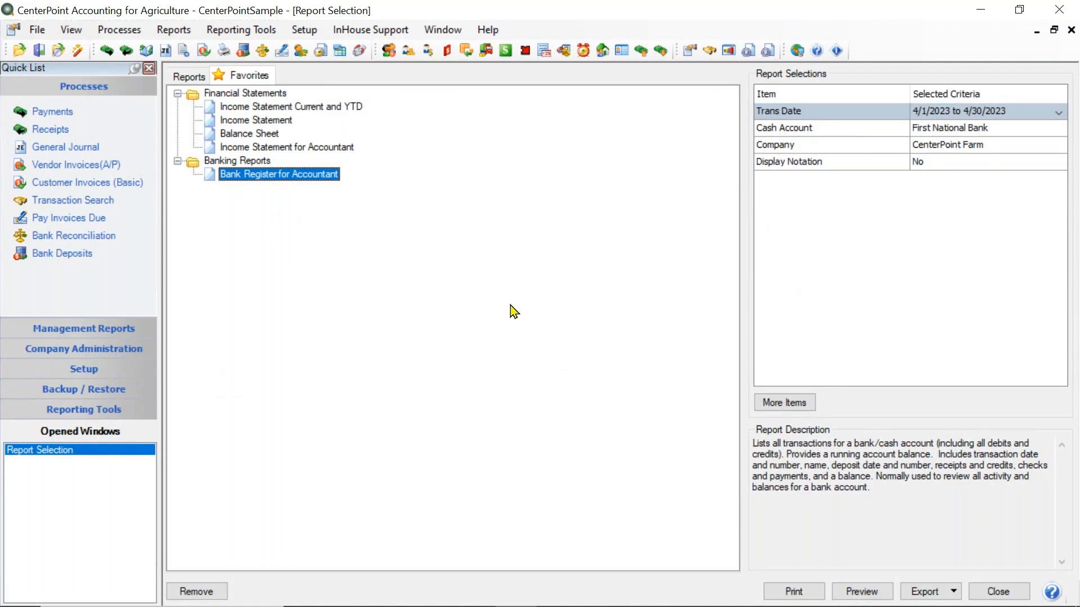
Step: Create a favorites folder named "Income Statements" and place it inside the Financial Statements folder
{"action": "right_click", "coordinate": [525, 259]}
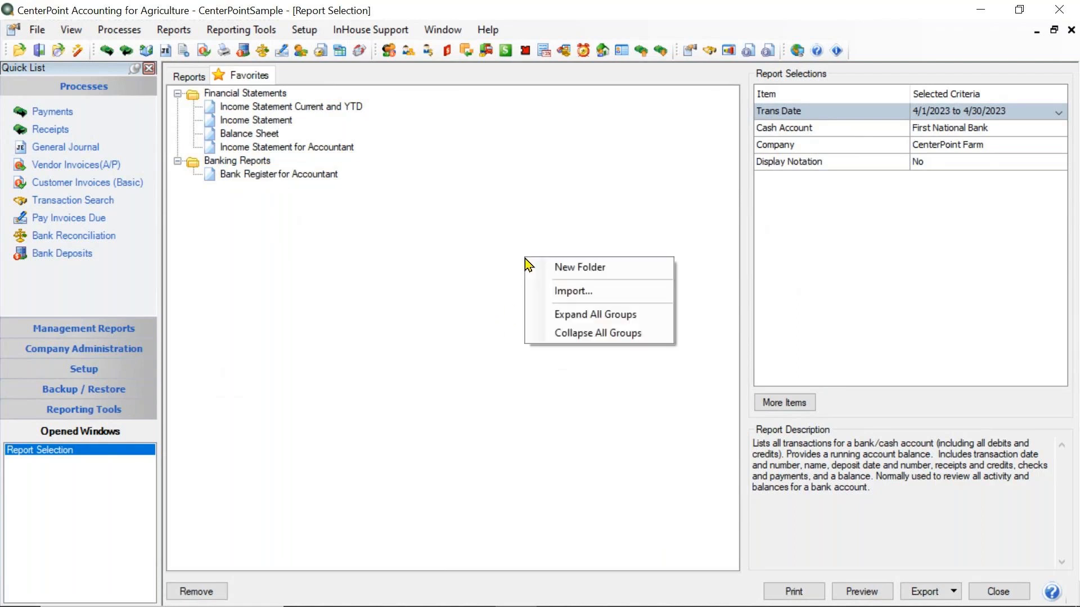
{"action": "left_click", "coordinate": [577, 274]}
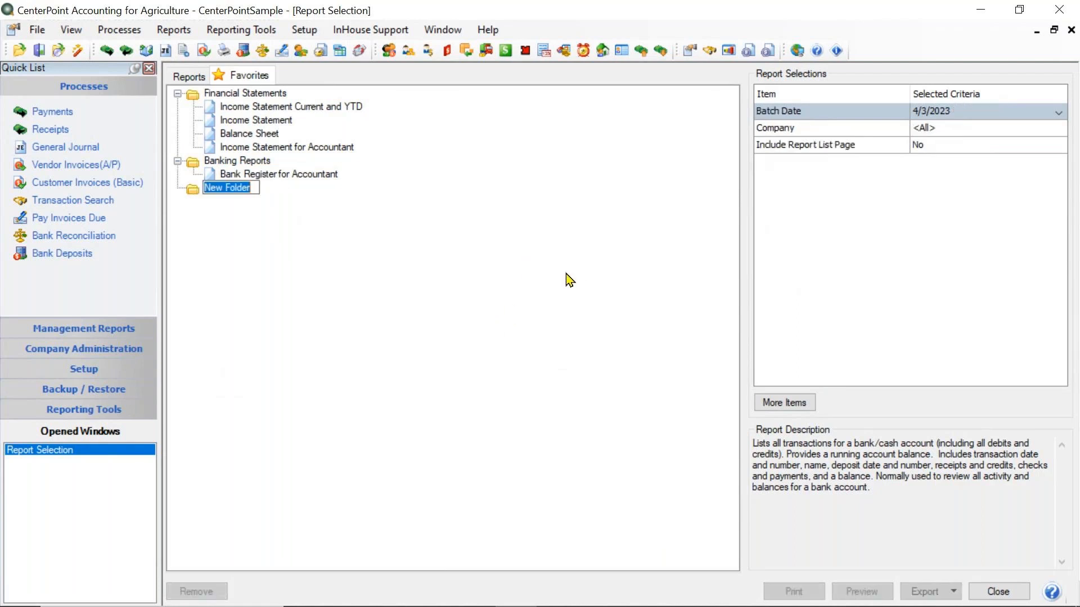
{"action": "type", "text": "Income "}
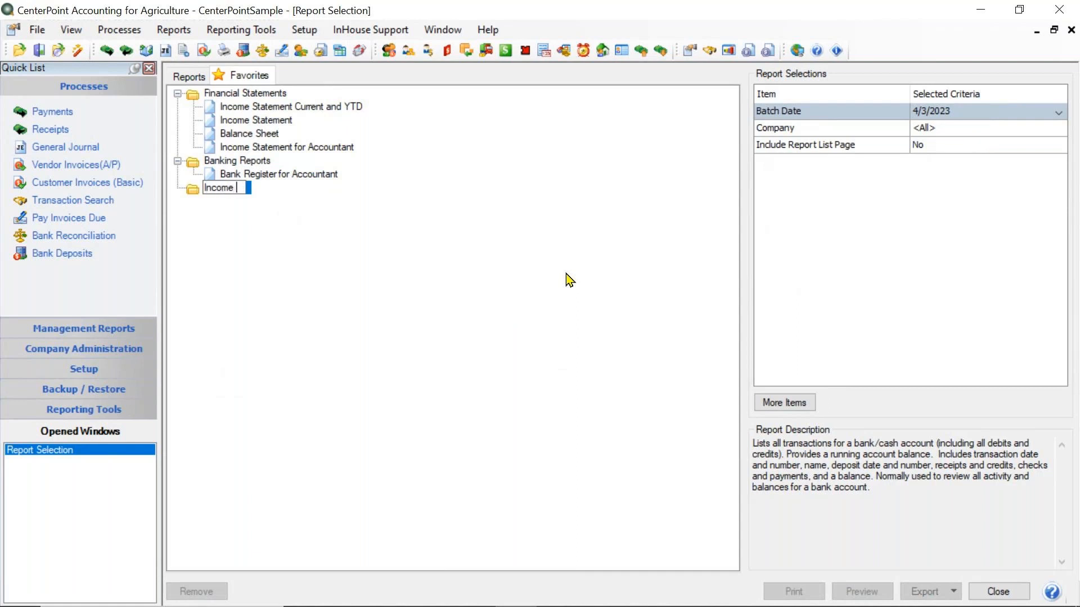
{"action": "type", "text": "Statements"}
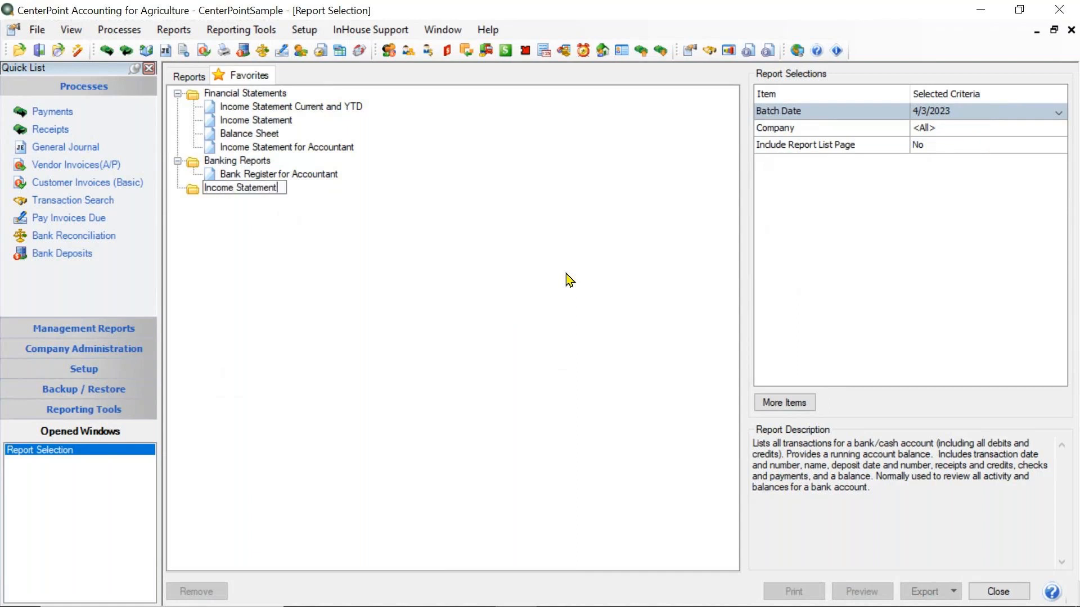
{"action": "key", "text": "Return"}
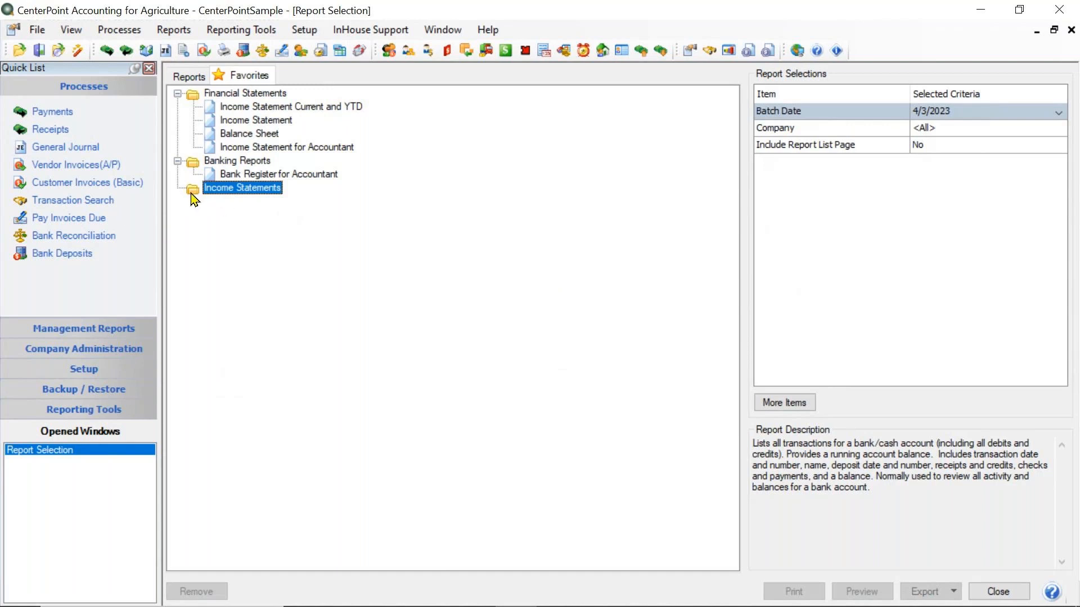
{"action": "left_click_drag", "start_coordinate": [191, 196], "coordinate": [234, 96]}
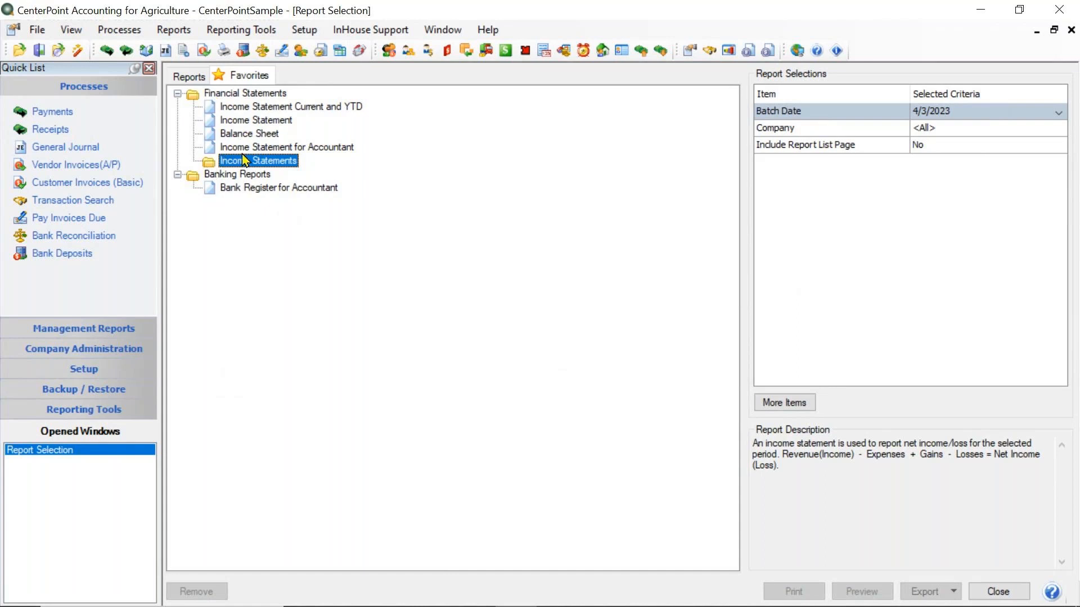
Step: Move the Income Statement for Accountant, Income Statement, and Income Statement Current and YTD favorites into the Income Statements subfolder
{"action": "left_click_drag", "start_coordinate": [243, 145], "coordinate": [249, 158]}
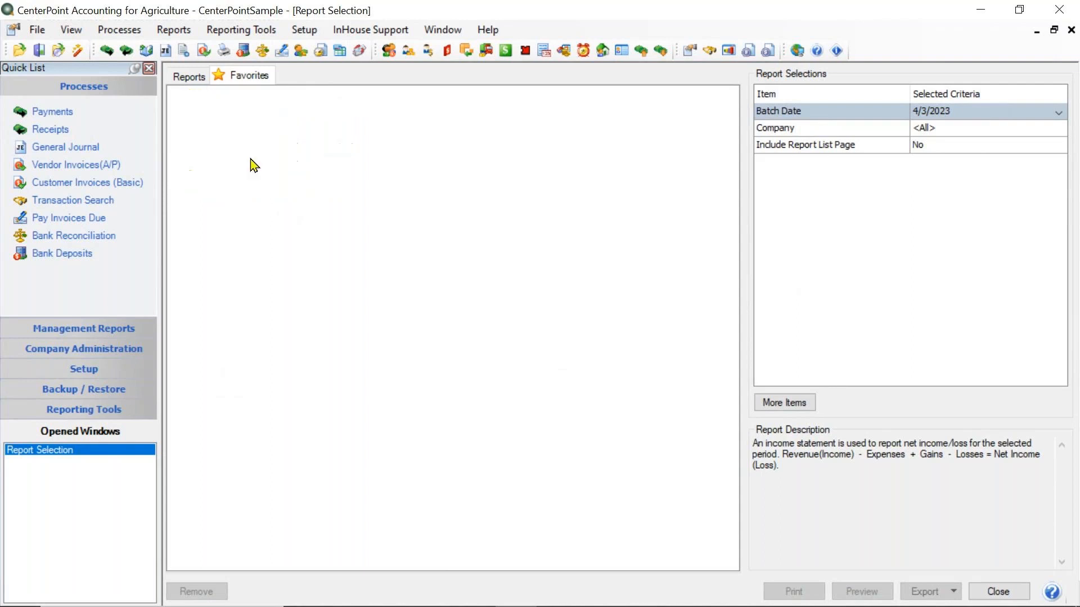
{"action": "left_click_drag", "start_coordinate": [254, 120], "coordinate": [262, 160]}
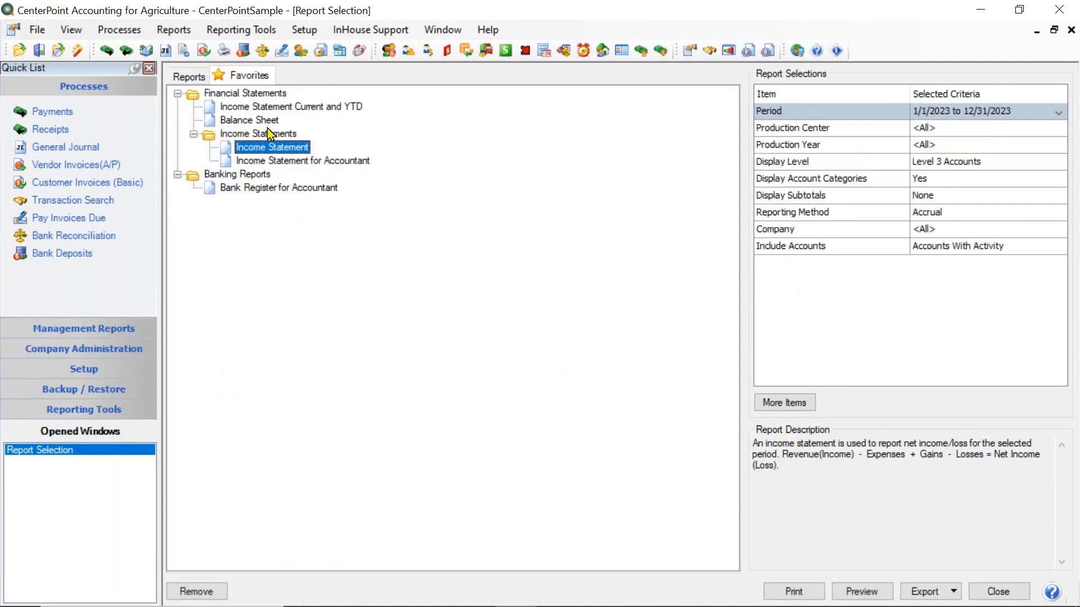
{"action": "left_click_drag", "start_coordinate": [267, 111], "coordinate": [277, 158]}
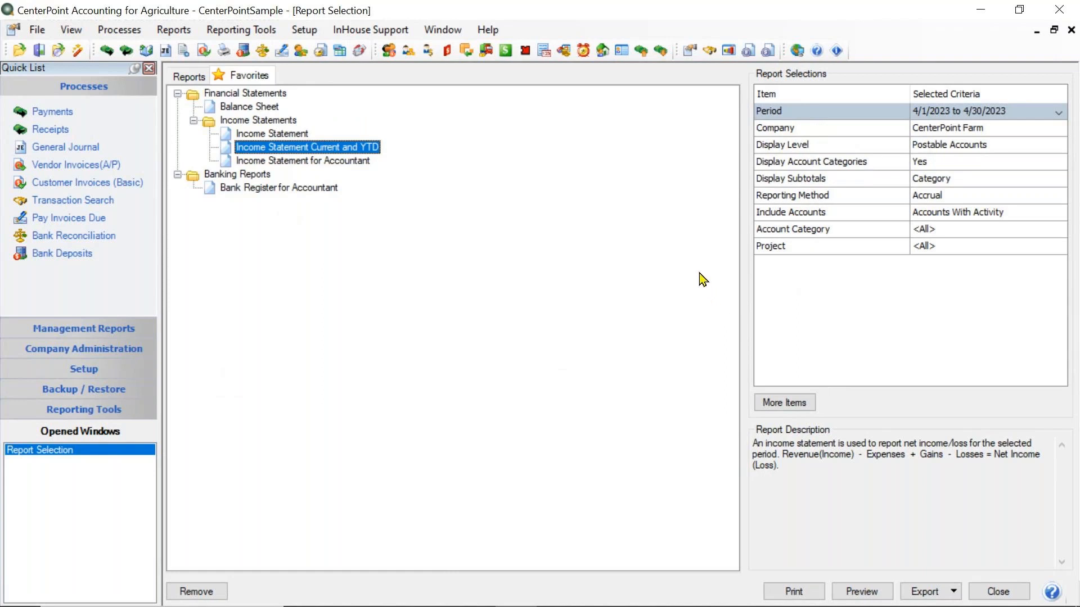
Step: Create a "Balance Sheets" folder, place it inside Financial Statements, and move the Balance Sheet favorite into it
{"action": "right_click", "coordinate": [500, 392]}
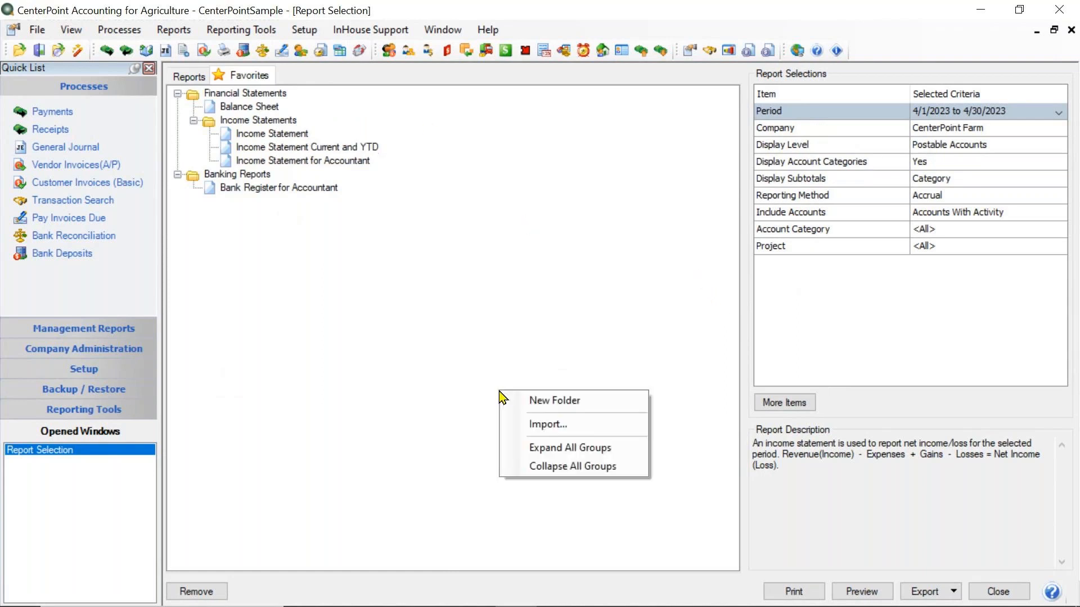
{"action": "left_click", "coordinate": [529, 403]}
{"action": "key", "text": "Return"}
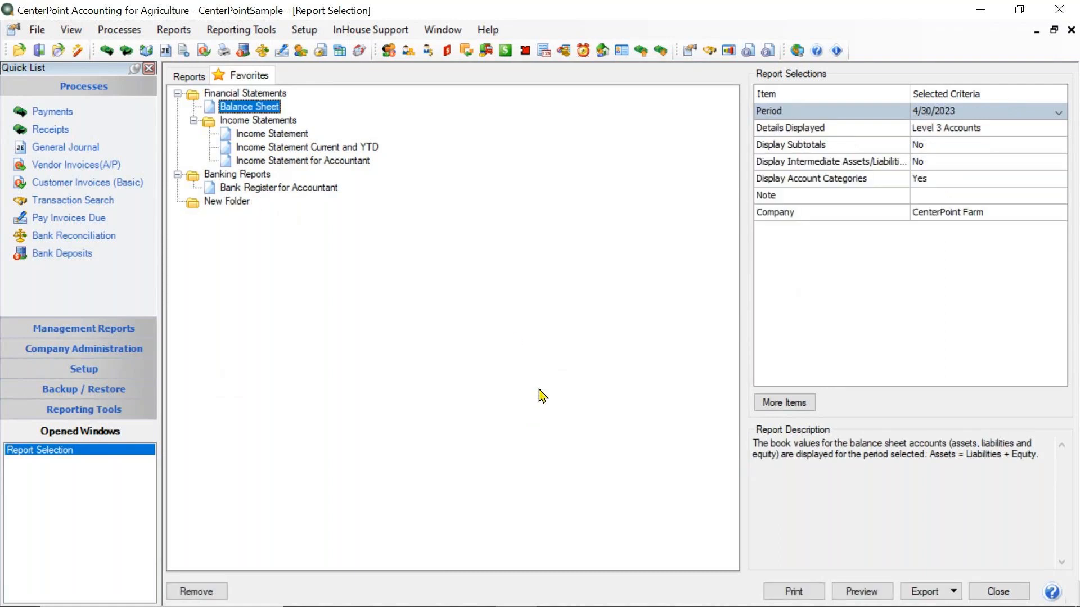
{"action": "left_click", "coordinate": [240, 205]}
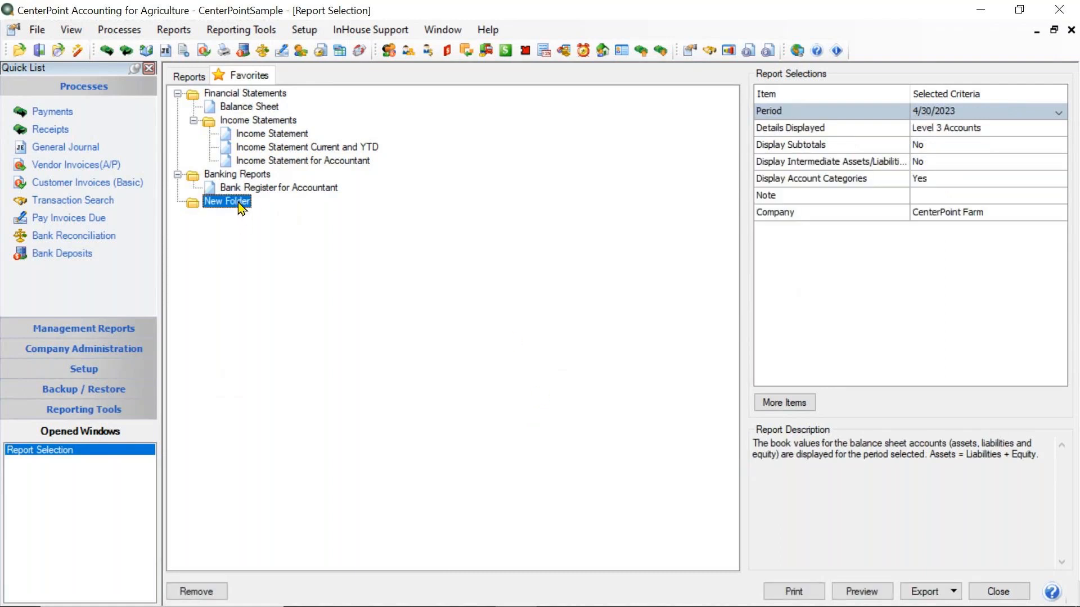
{"action": "right_click", "coordinate": [240, 208]}
{"action": "left_click", "coordinate": [301, 233]}
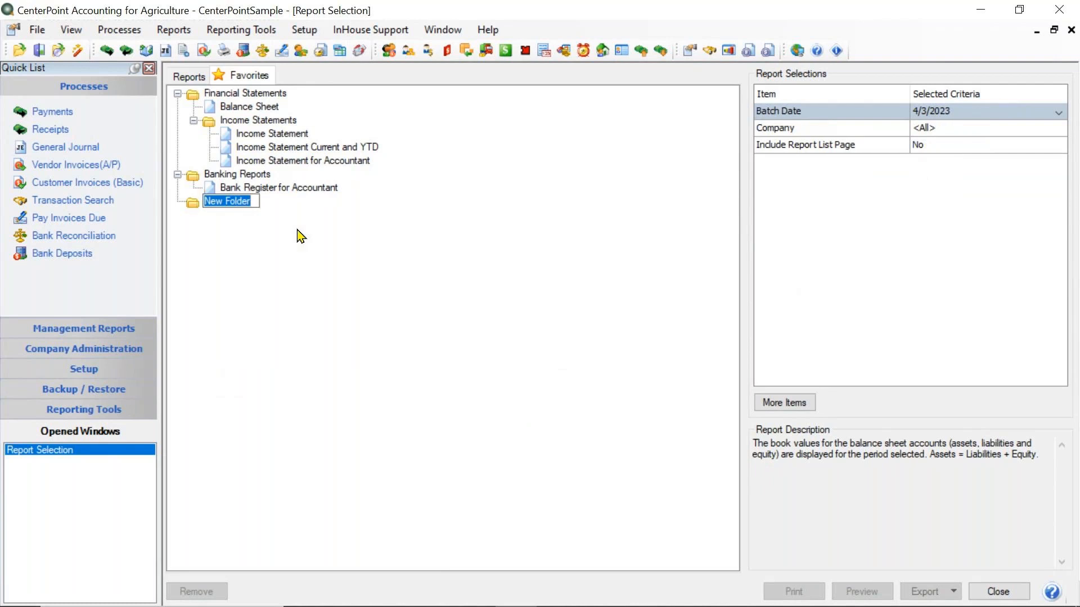
{"action": "type", "text": "alan"}
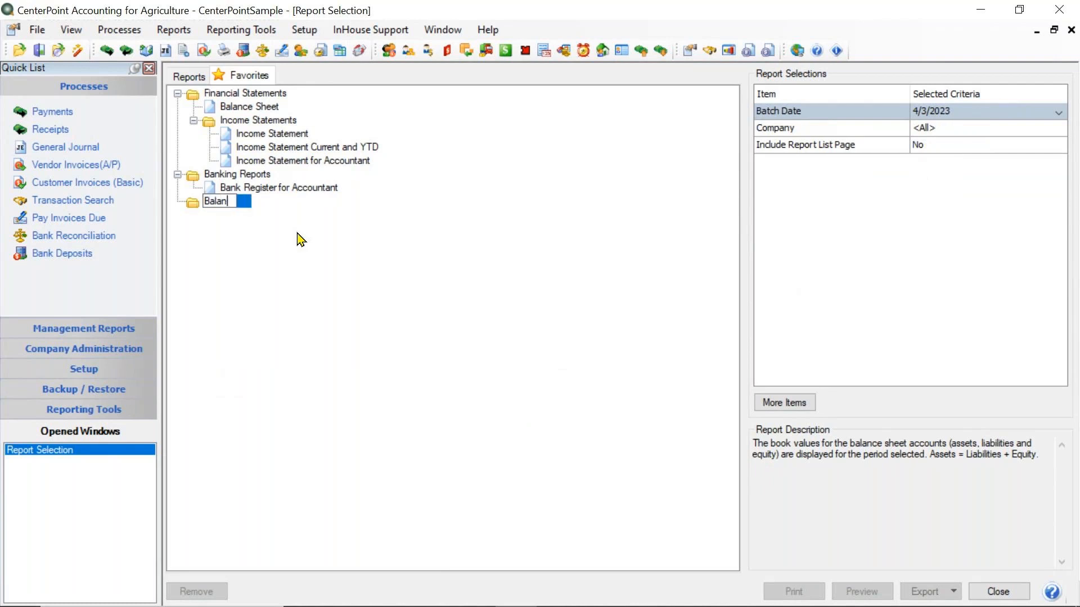
{"action": "type", "text": "ce Sheets"}
{"action": "key", "text": "Return"}
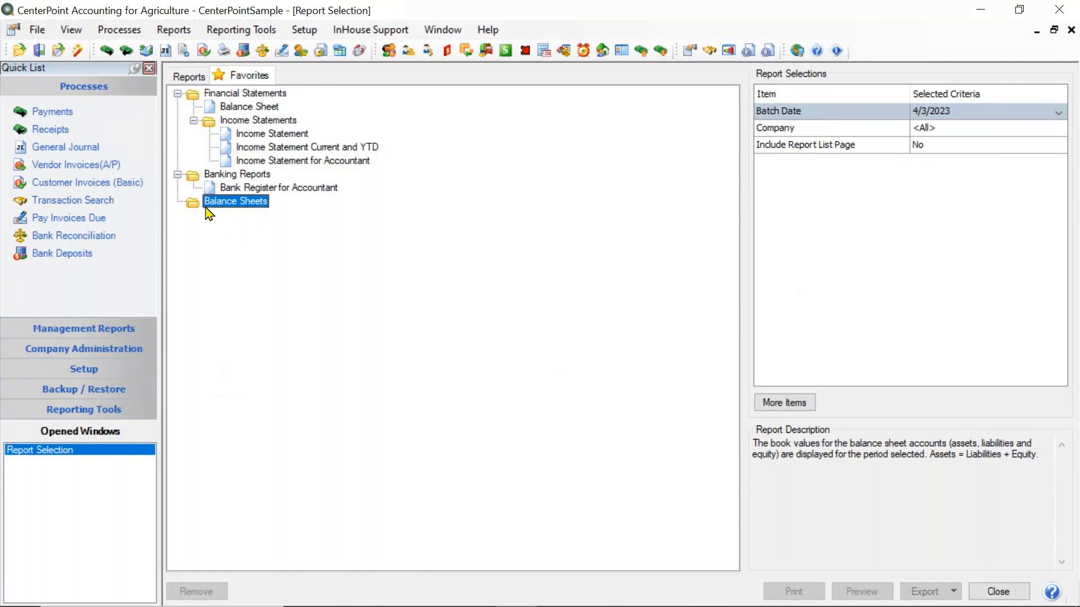
{"action": "left_click_drag", "start_coordinate": [194, 203], "coordinate": [264, 174]}
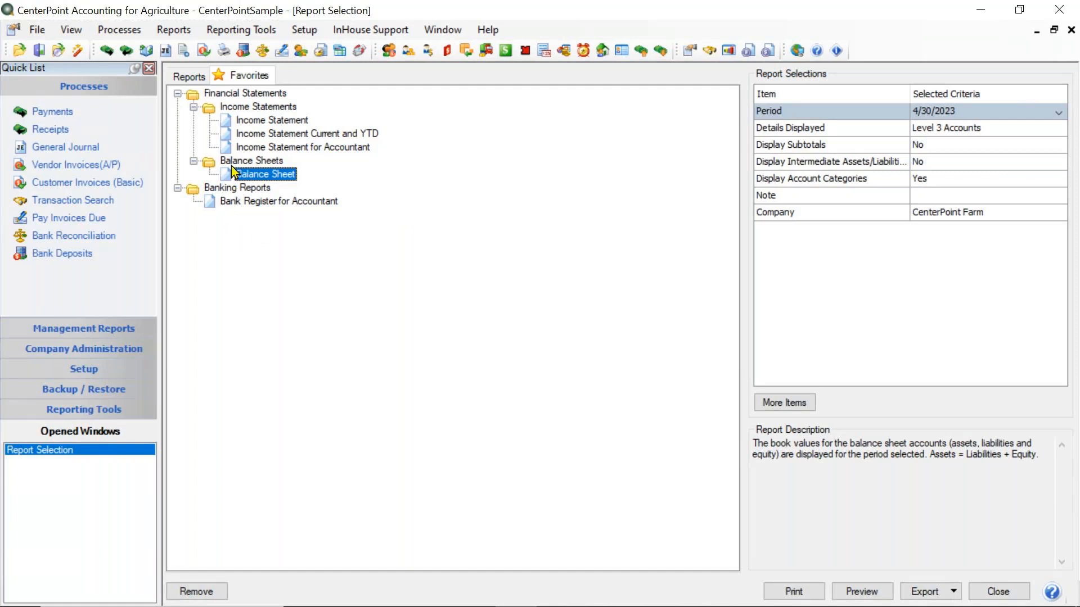
Step: Collapse and re-expand the Financial Statements folder, and expand and collapse all favorites groups at once
{"action": "left_click", "coordinate": [178, 93]}
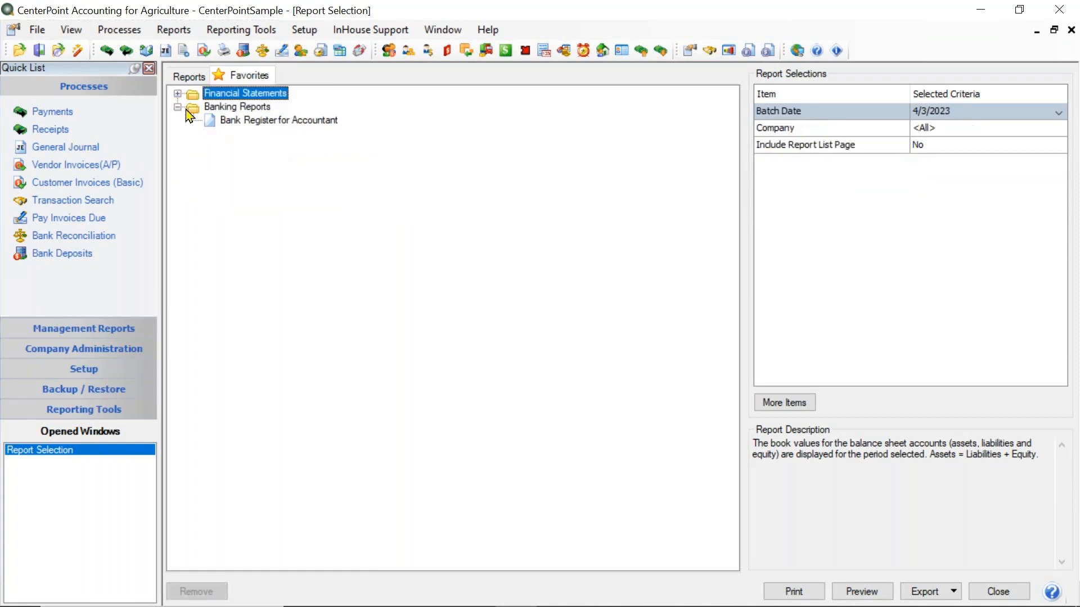
{"action": "left_click", "coordinate": [177, 94]}
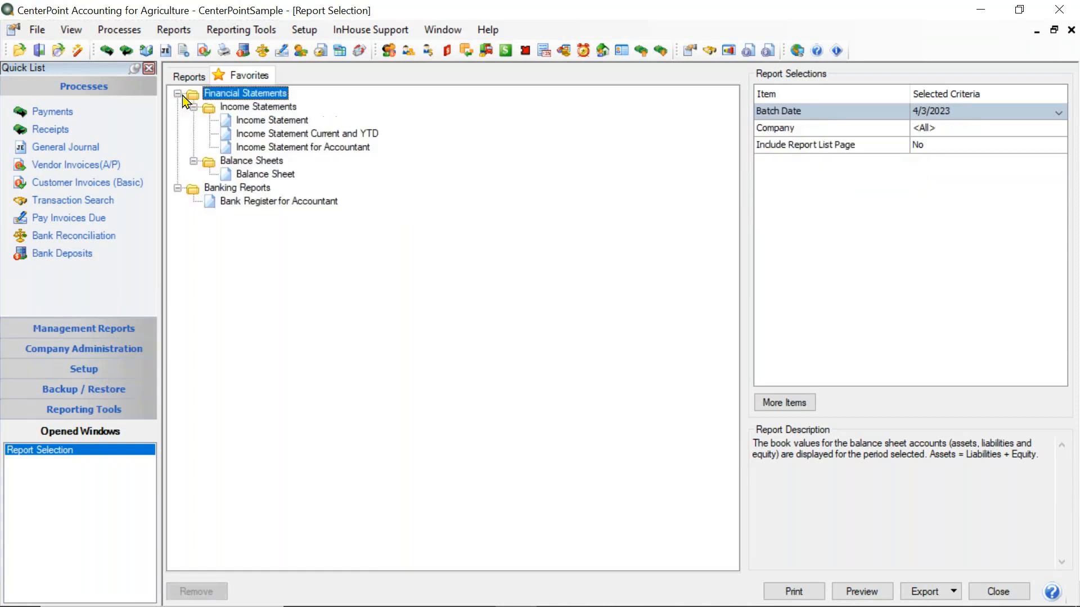
{"action": "right_click", "coordinate": [590, 165]}
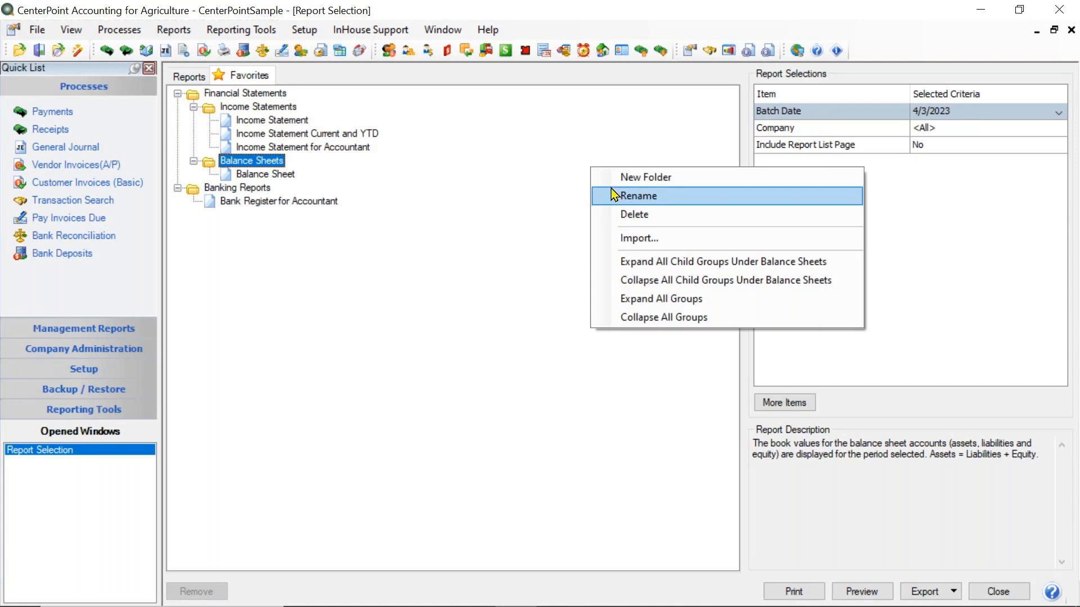
{"action": "left_click", "coordinate": [649, 307]}
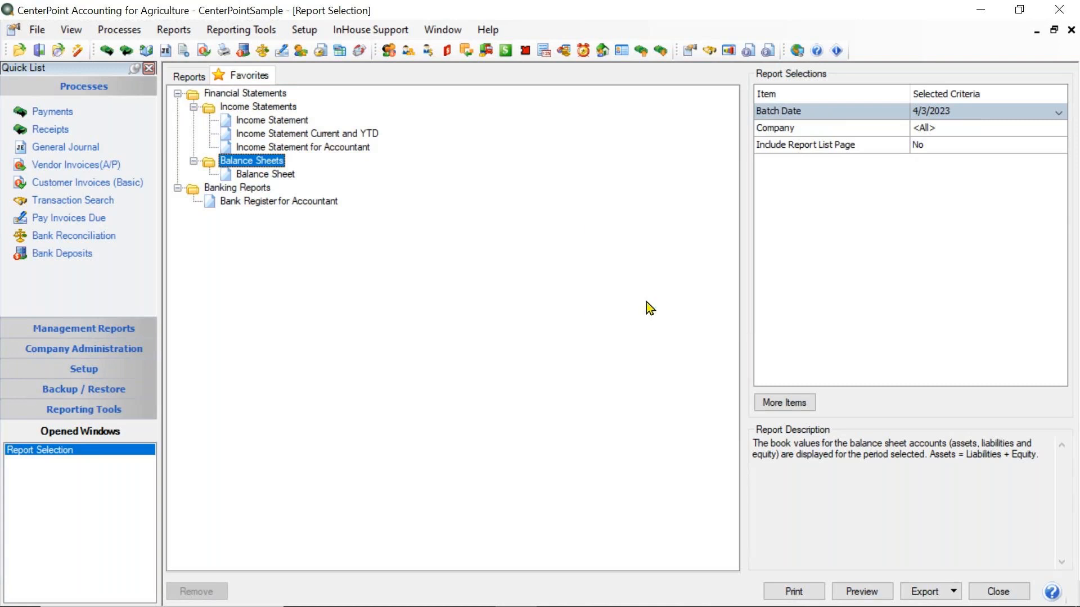
{"action": "right_click", "coordinate": [562, 188]}
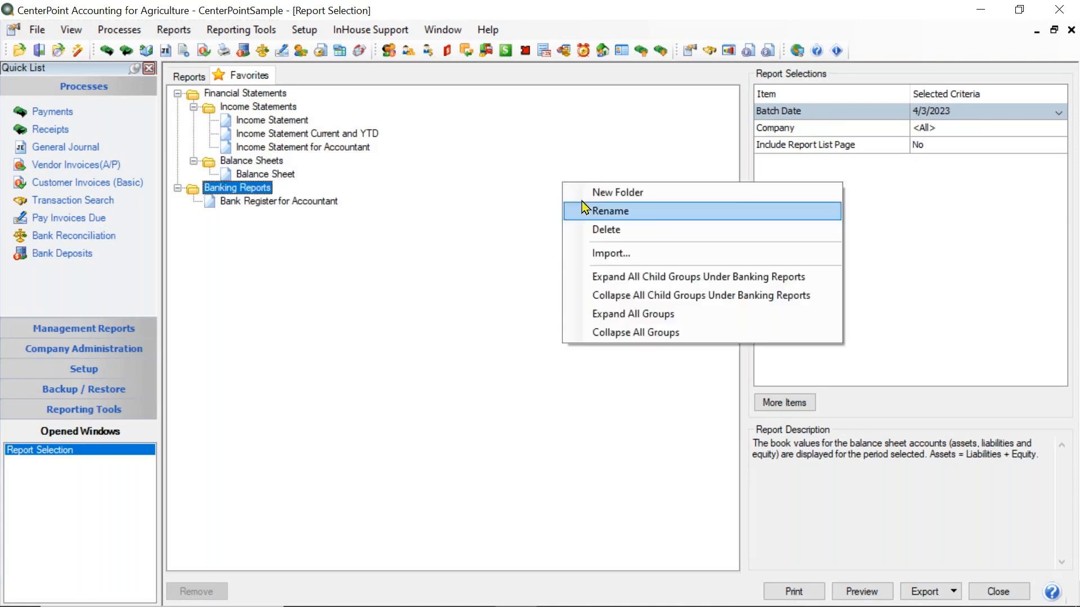
{"action": "left_click", "coordinate": [633, 334]}
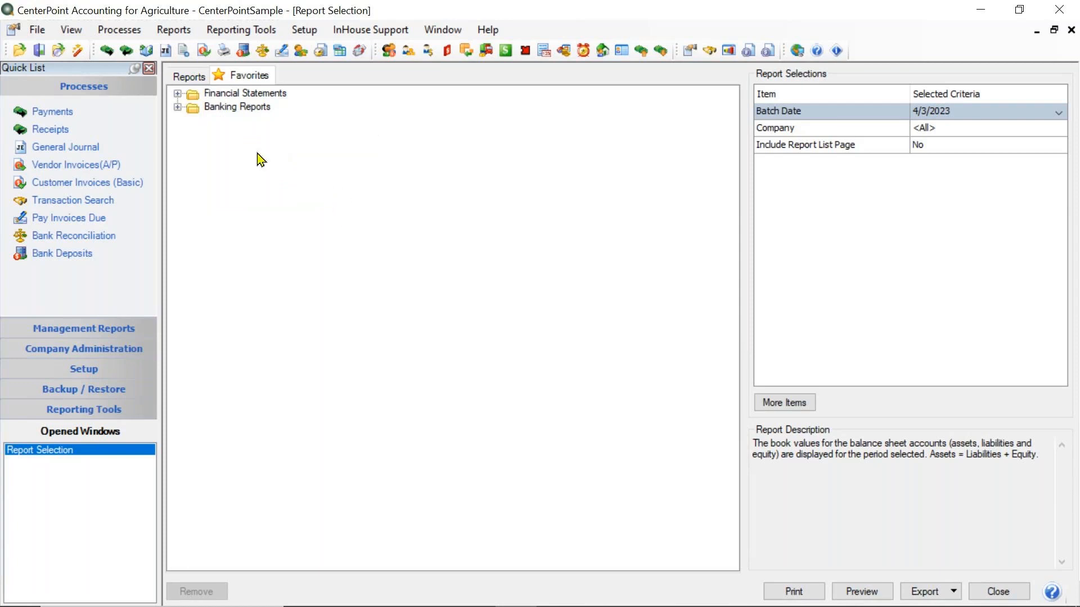
Step: Expand the Financial Statements and Banking Reports favorites folders and the Income Statements subfolder
{"action": "left_click", "coordinate": [177, 93]}
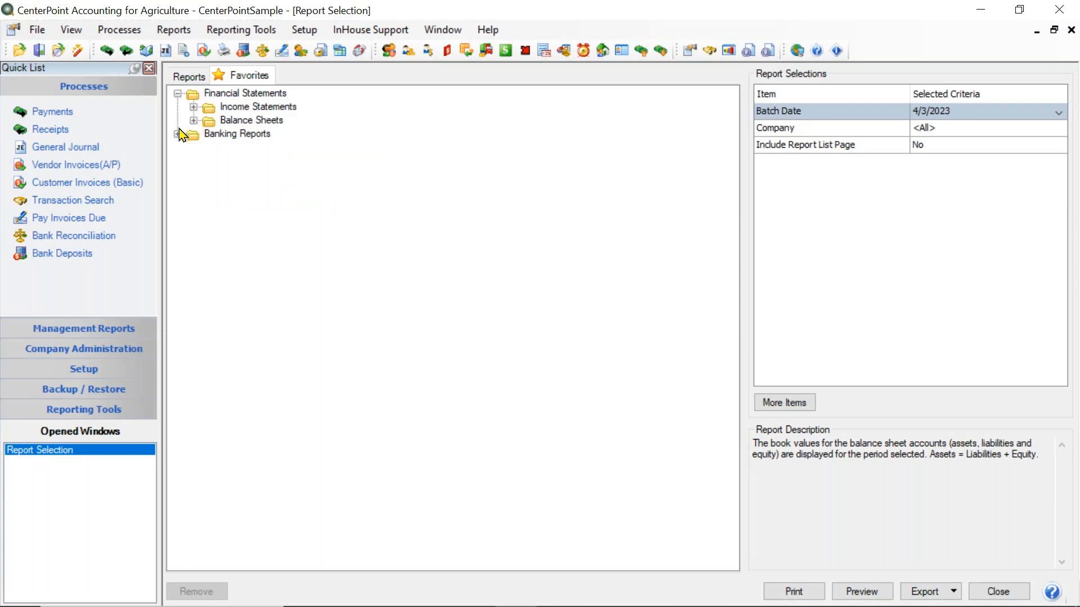
{"action": "left_click", "coordinate": [177, 134]}
{"action": "left_click", "coordinate": [194, 107]}
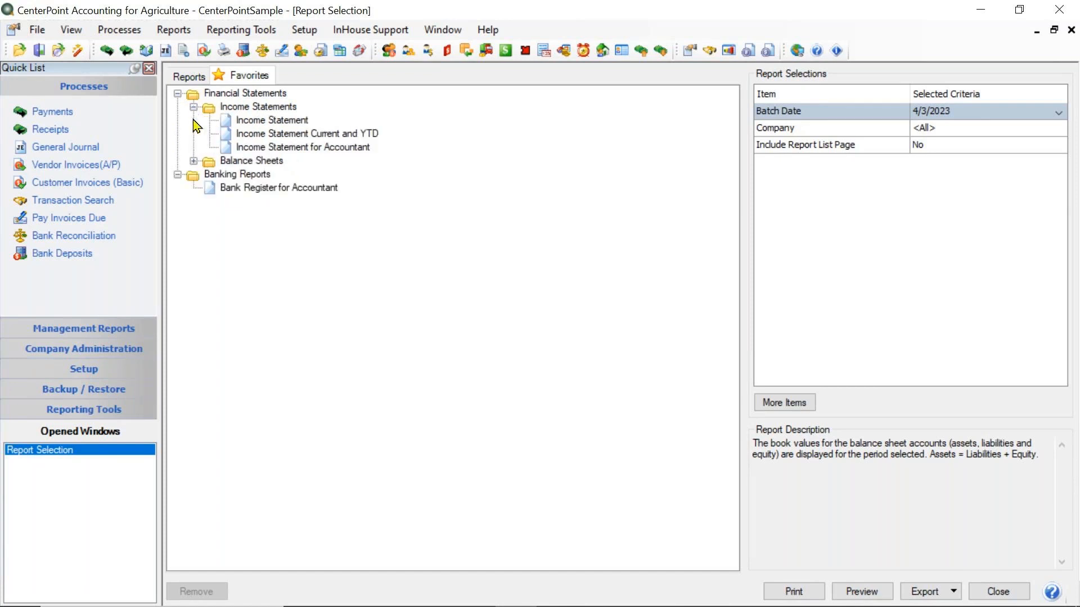
Step: Review the available actions, including Delete, for the Income Statement favorite and for the Income Statements folder, and dismiss them
{"action": "left_click", "coordinate": [268, 127]}
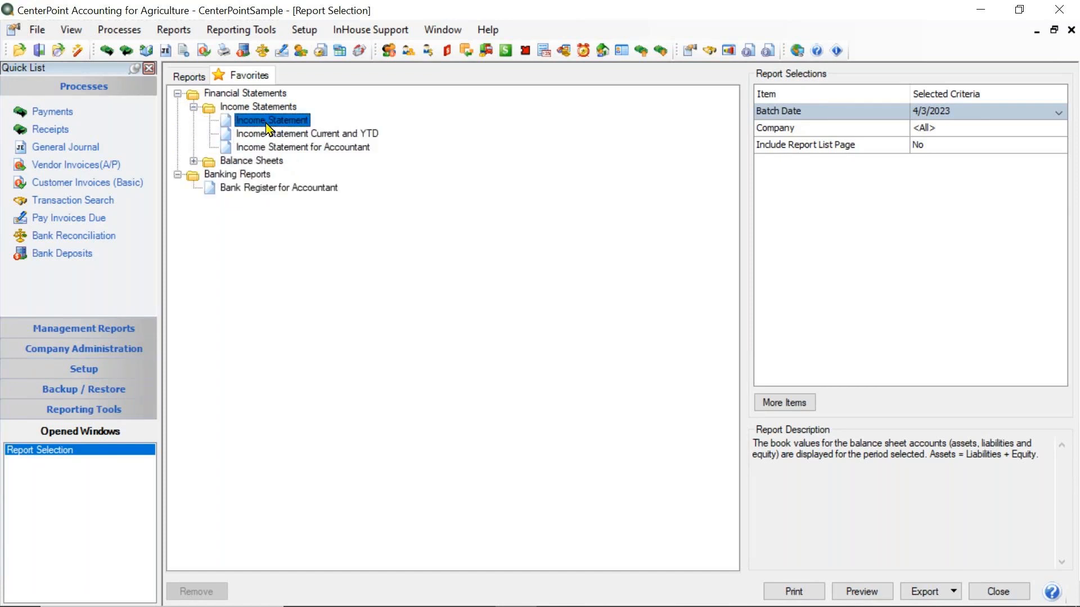
{"action": "right_click", "coordinate": [268, 127]}
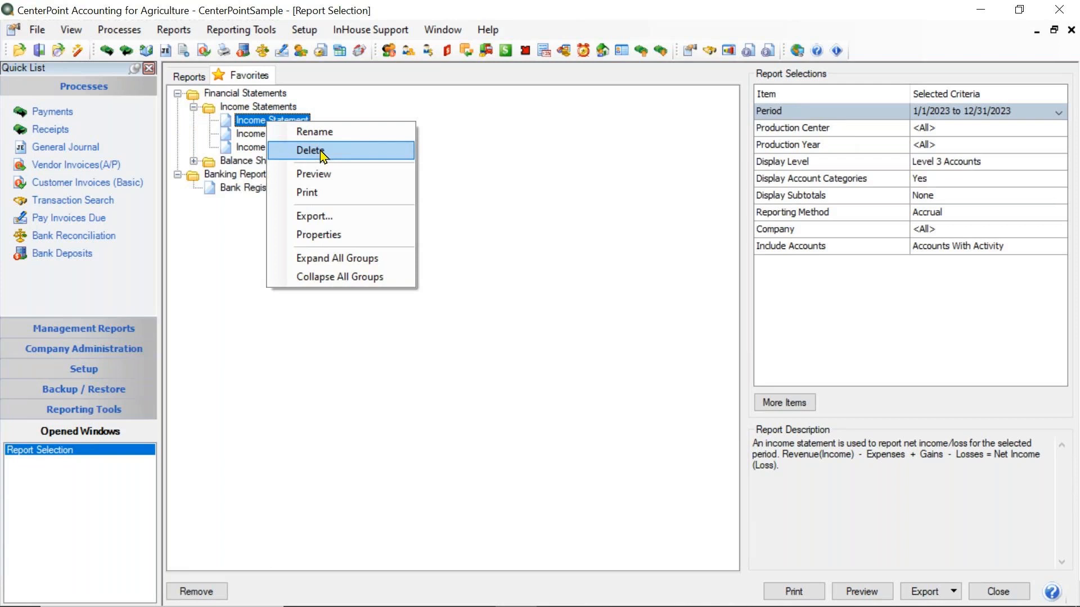
{"action": "left_click", "coordinate": [661, 160]}
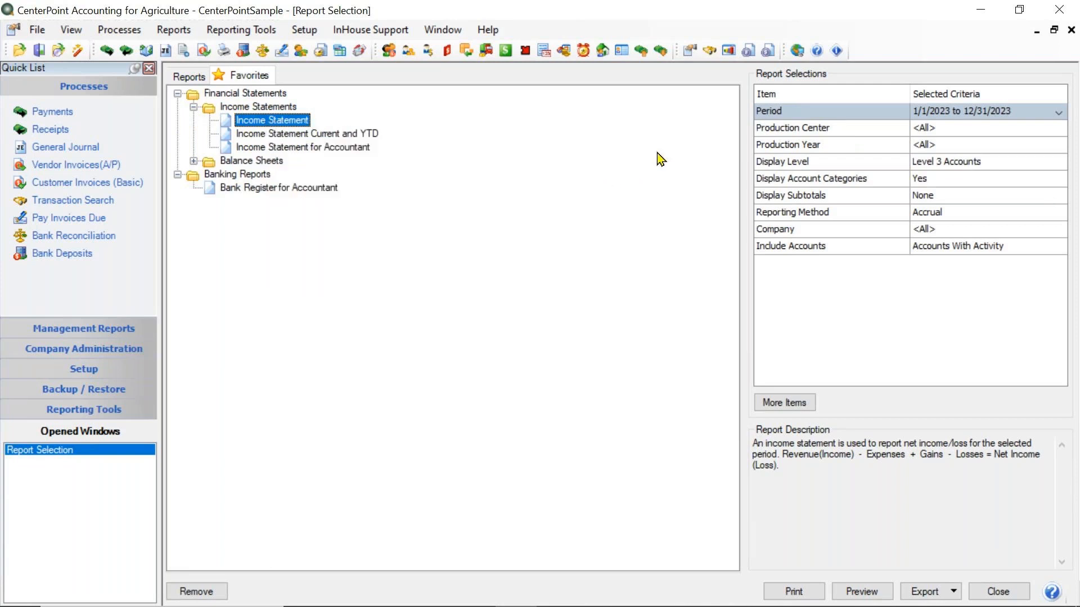
{"action": "left_click", "coordinate": [254, 108]}
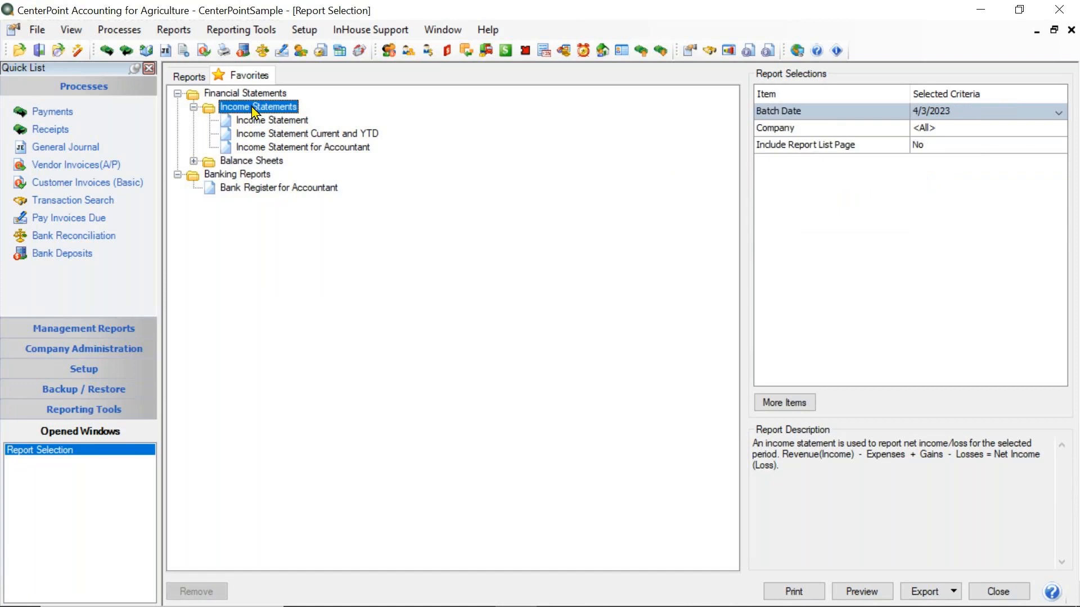
{"action": "right_click", "coordinate": [253, 113]}
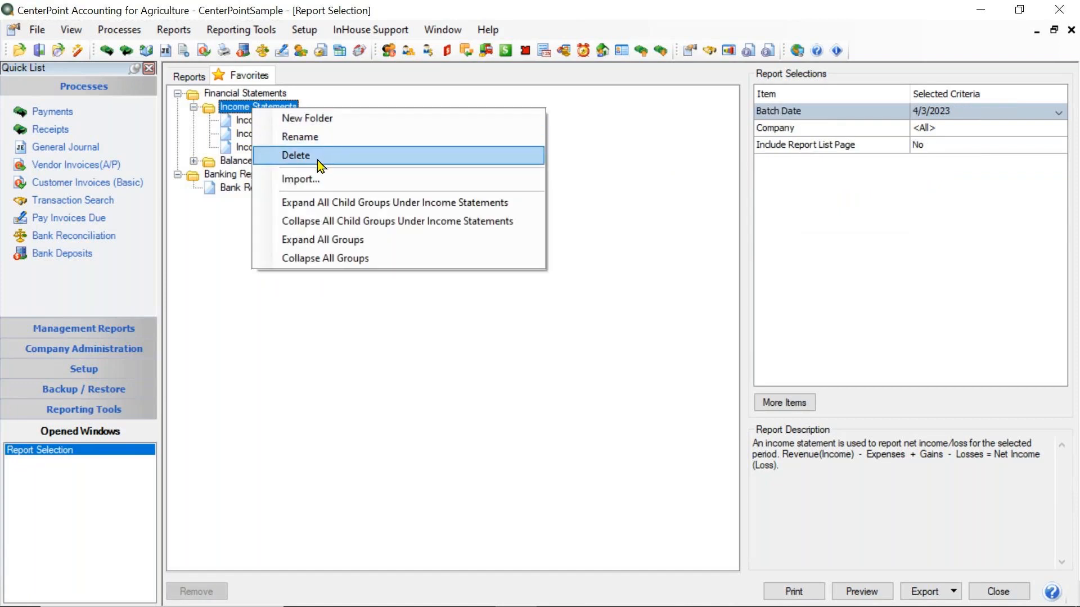
{"action": "left_click", "coordinate": [676, 172]}
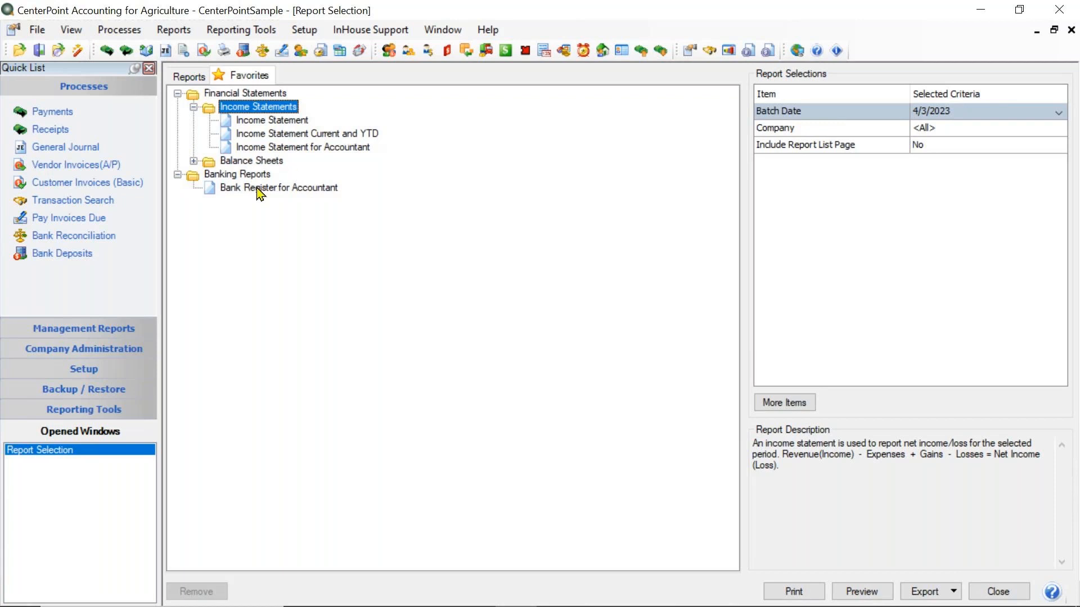
Step: Move the Income Statement for Accountant favorite to the first position in the Income Statements folder and close the report selection
{"action": "left_click", "coordinate": [256, 150]}
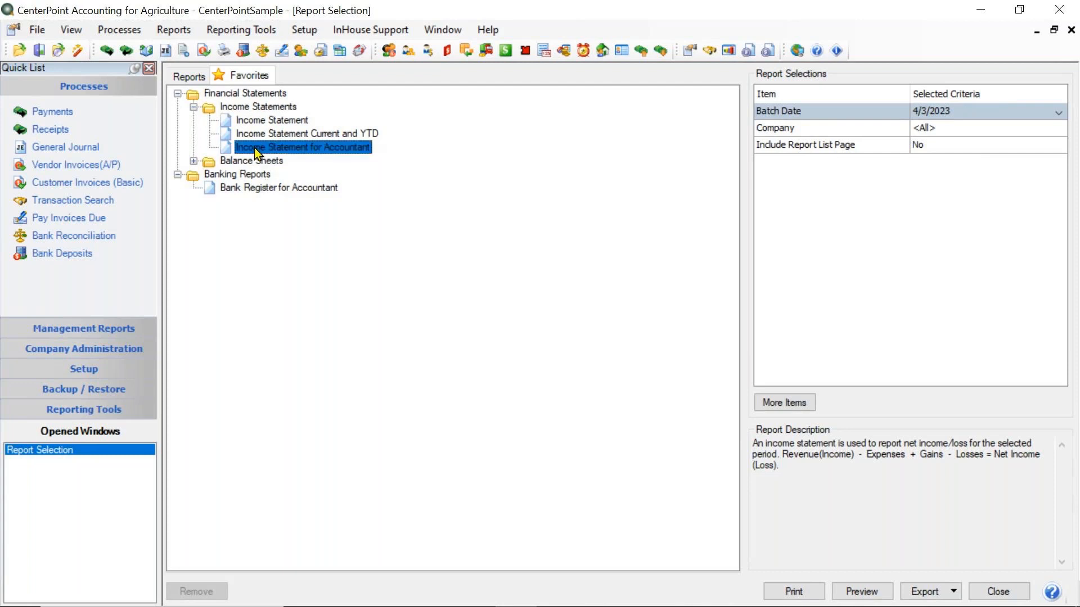
{"action": "left_click_drag", "start_coordinate": [256, 152], "coordinate": [268, 117]}
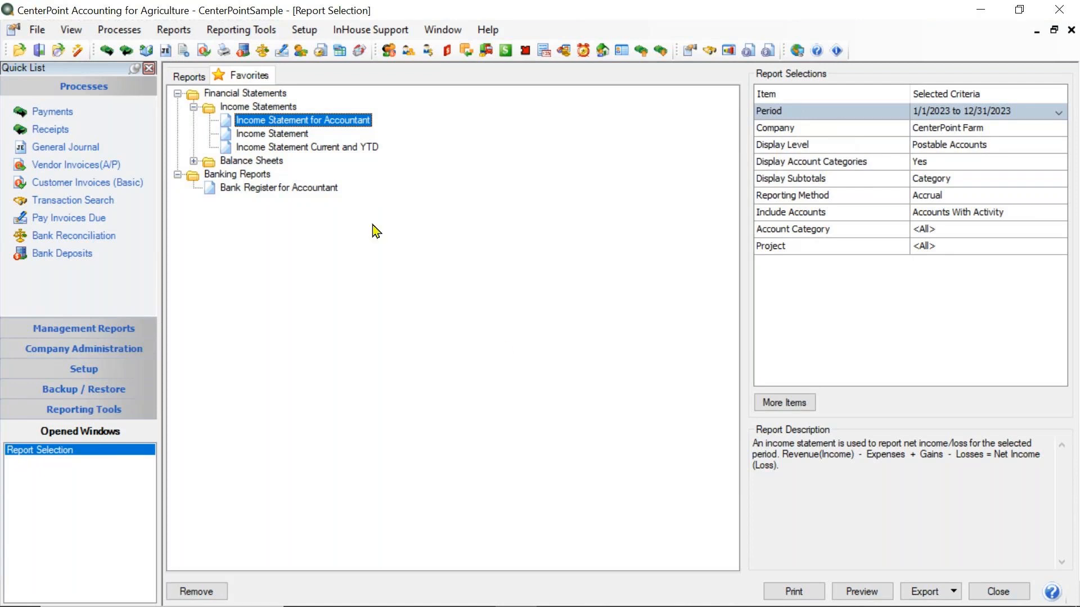
{"action": "left_click", "coordinate": [996, 589]}
Step: Reopen the report selection to check which view it opens in, look at the saved favorites, and close it
{"action": "left_click", "coordinate": [157, 32]}
{"action": "left_click", "coordinate": [173, 48]}
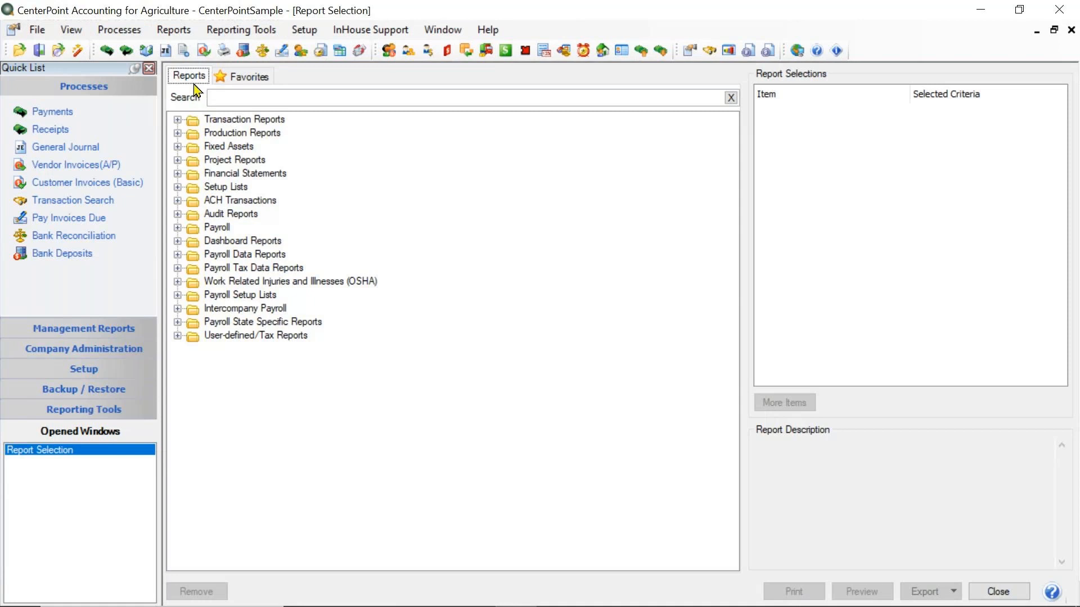
{"action": "left_click", "coordinate": [249, 78]}
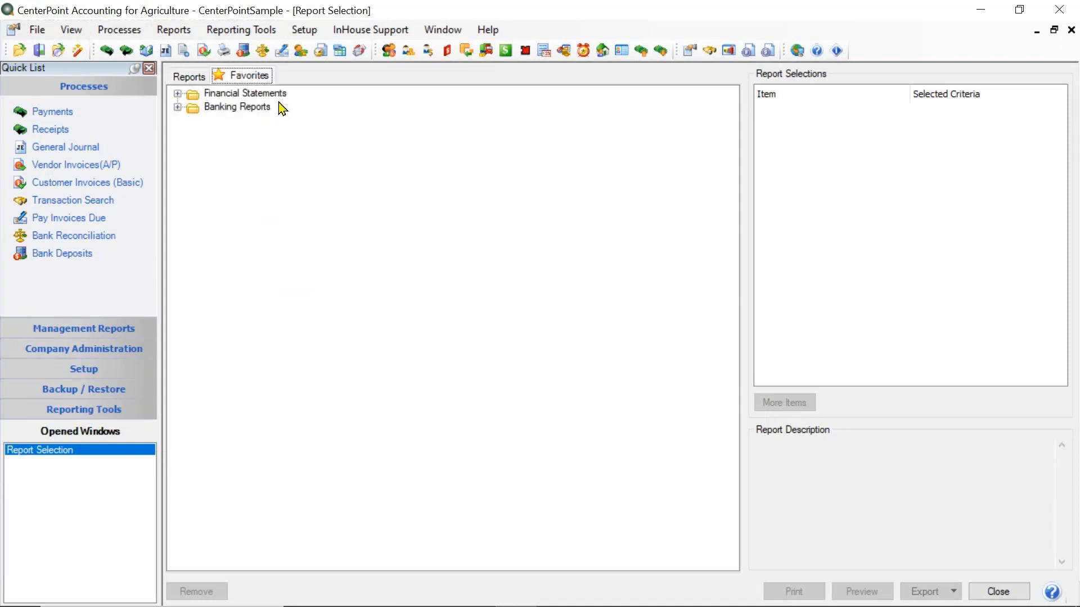
{"action": "left_click", "coordinate": [189, 77]}
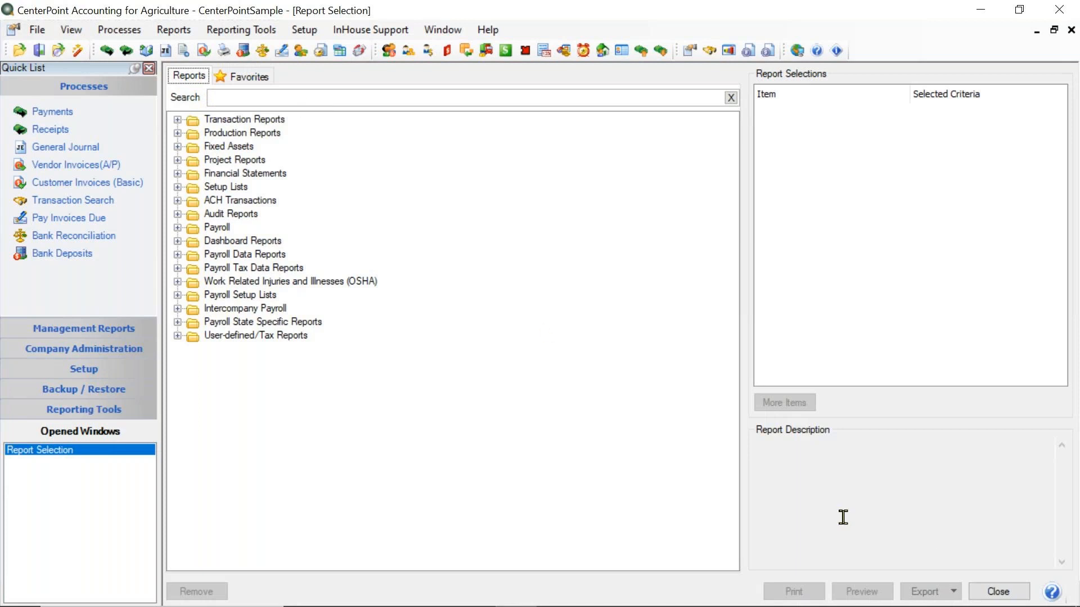
{"action": "left_click", "coordinate": [988, 594]}
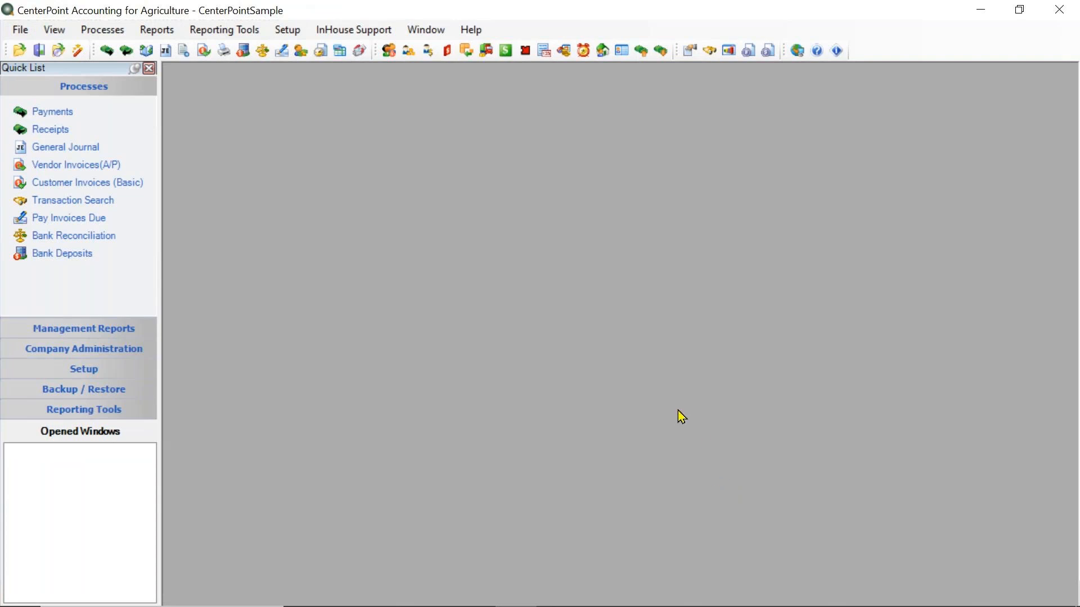
Step: Open the General report preferences at the Application level for editing
{"action": "left_click", "coordinate": [21, 29]}
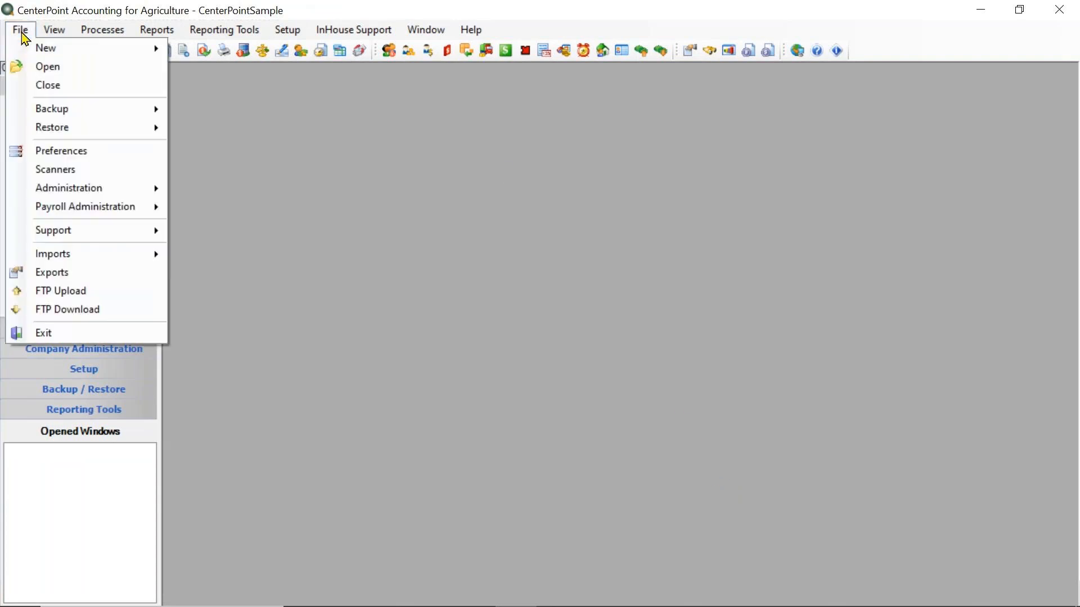
{"action": "left_click", "coordinate": [76, 158]}
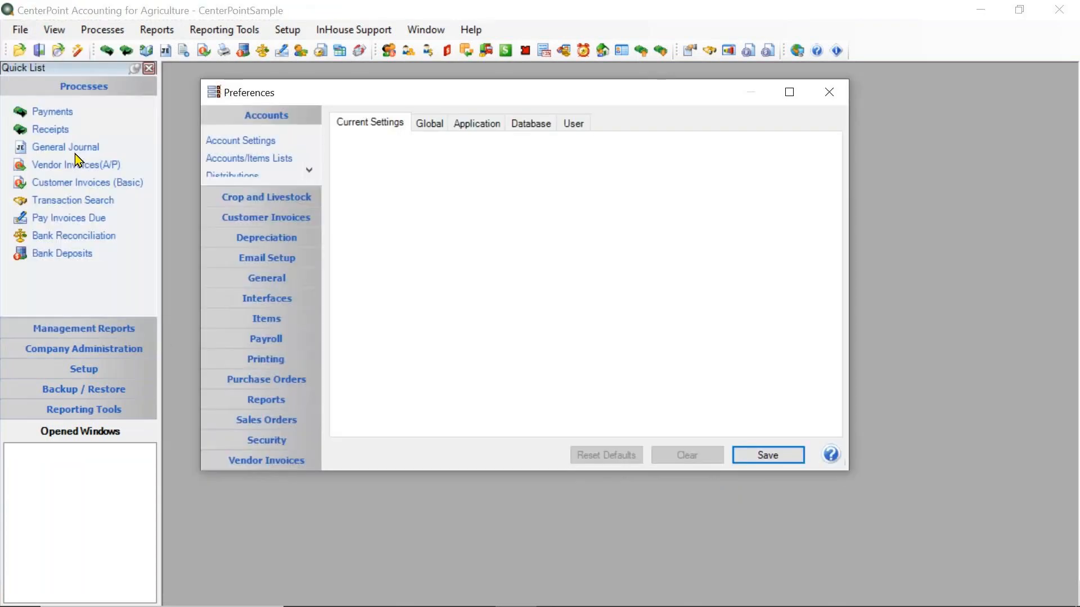
{"action": "left_click", "coordinate": [257, 403]}
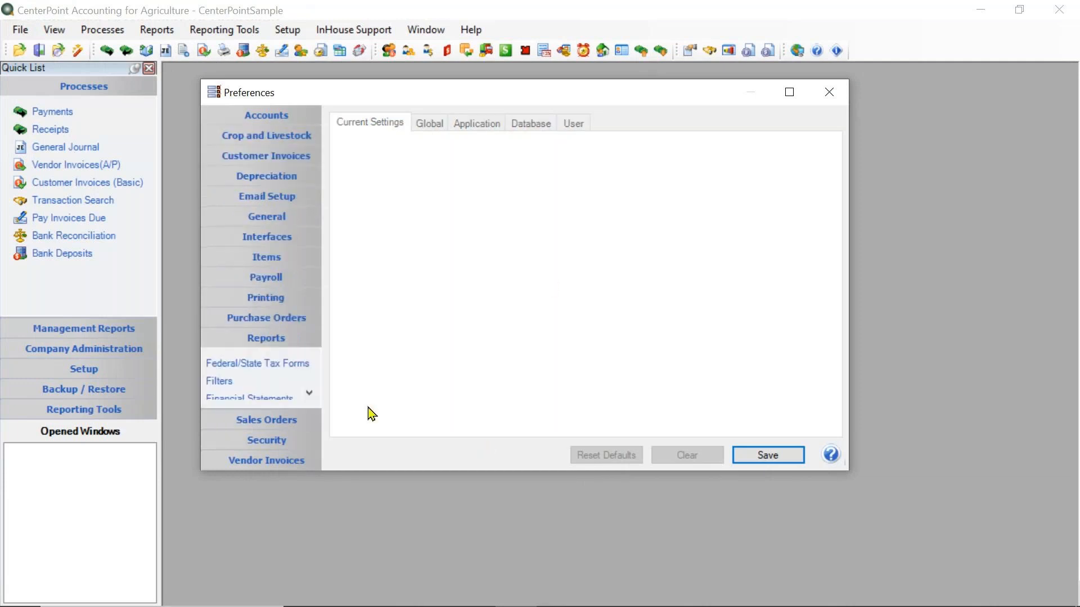
{"action": "left_click", "coordinate": [309, 393]}
{"action": "left_click", "coordinate": [309, 392]}
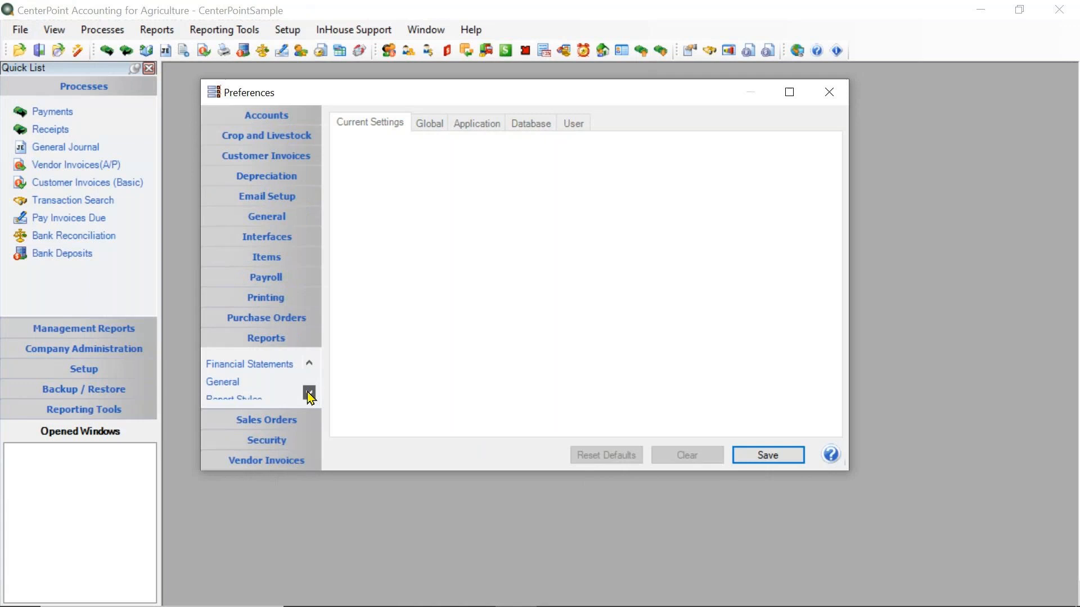
{"action": "left_click", "coordinate": [220, 386]}
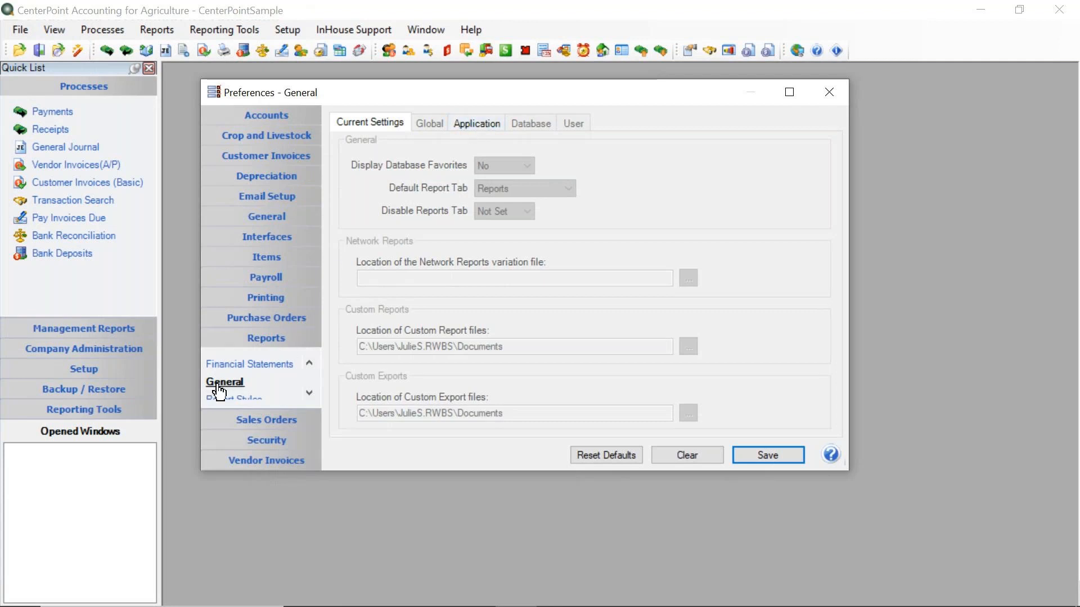
{"action": "left_click", "coordinate": [475, 127]}
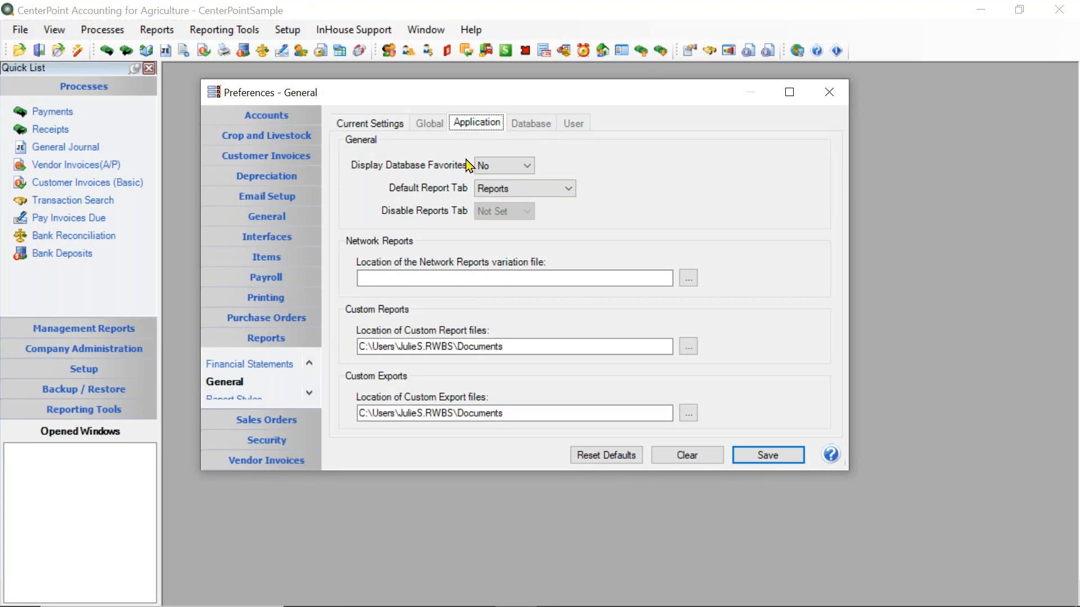
Step: Set Display Database Favorites to Yes and Default Report Tab to Favorites in the Application-level report preferences
{"action": "left_click", "coordinate": [490, 167]}
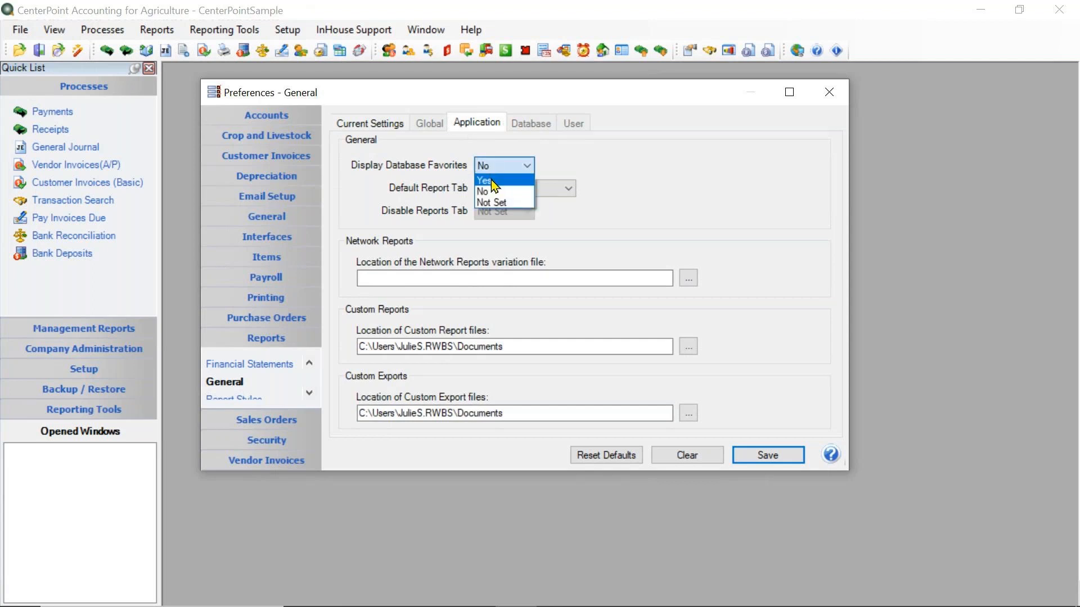
{"action": "left_click", "coordinate": [490, 181]}
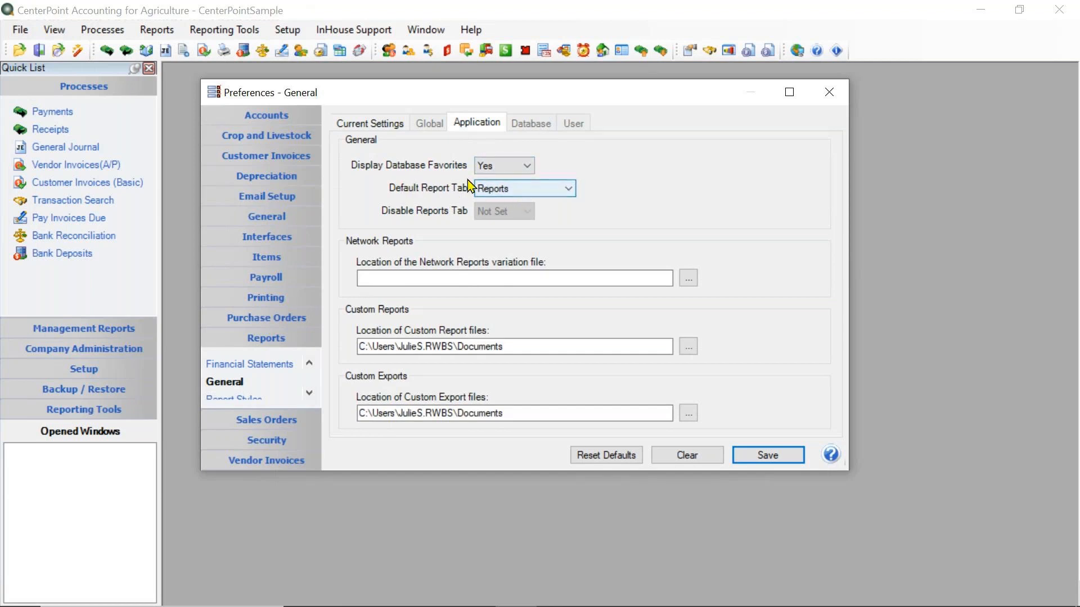
{"action": "left_click", "coordinate": [537, 200]}
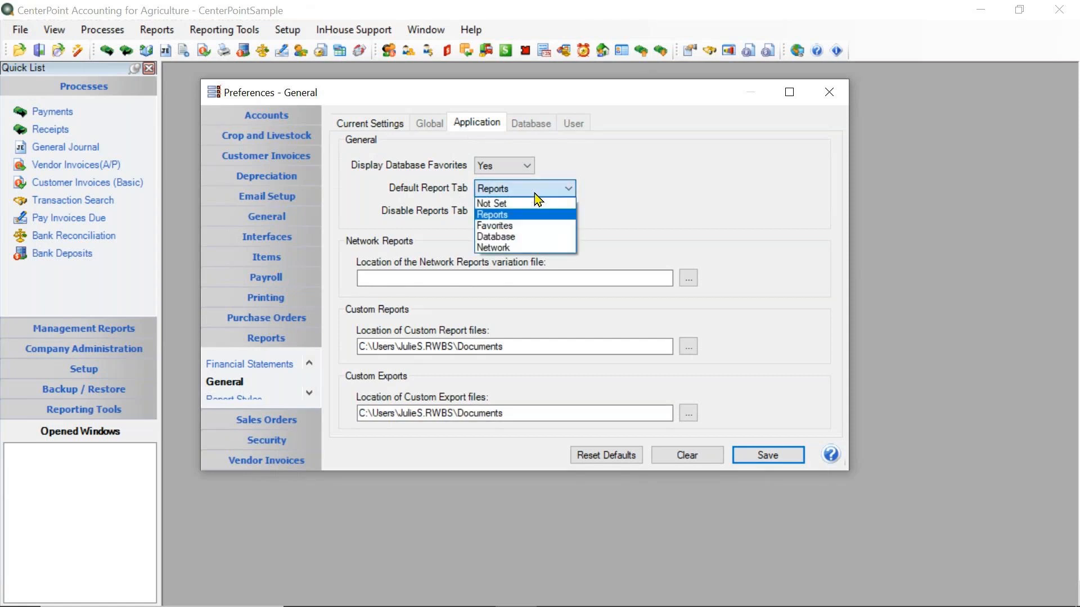
{"action": "left_click", "coordinate": [515, 227]}
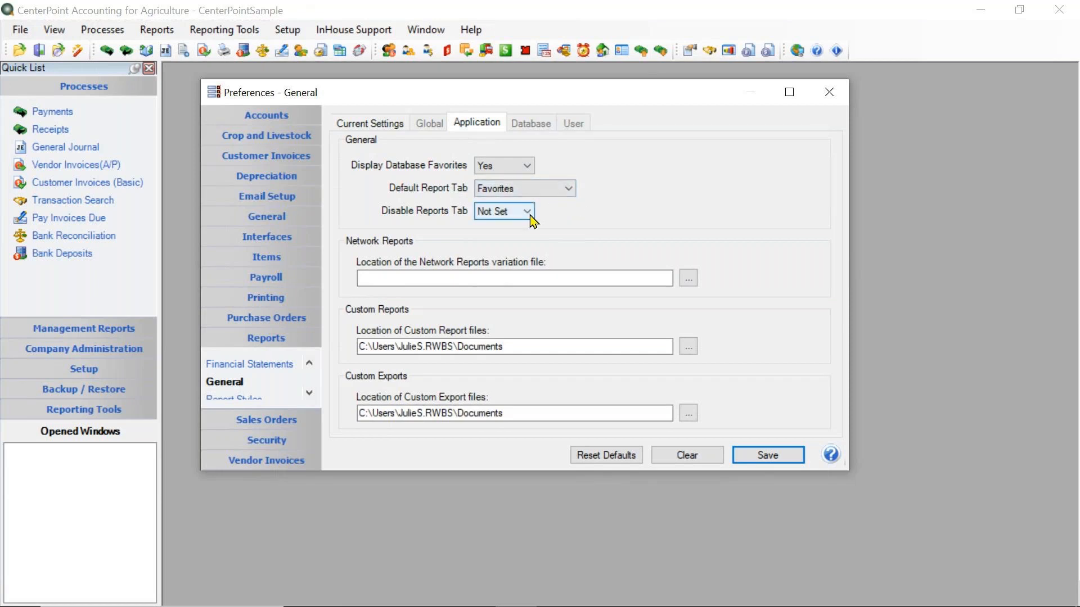
Step: Set Disable Reports Tab to No and save the report preferences
{"action": "left_click", "coordinate": [531, 220]}
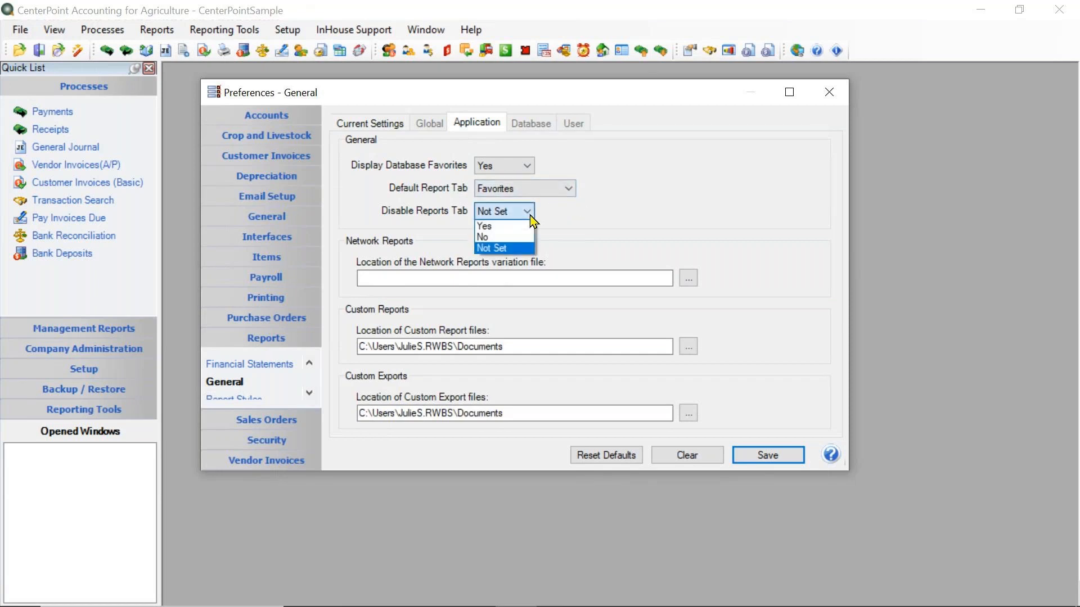
{"action": "left_click", "coordinate": [508, 238]}
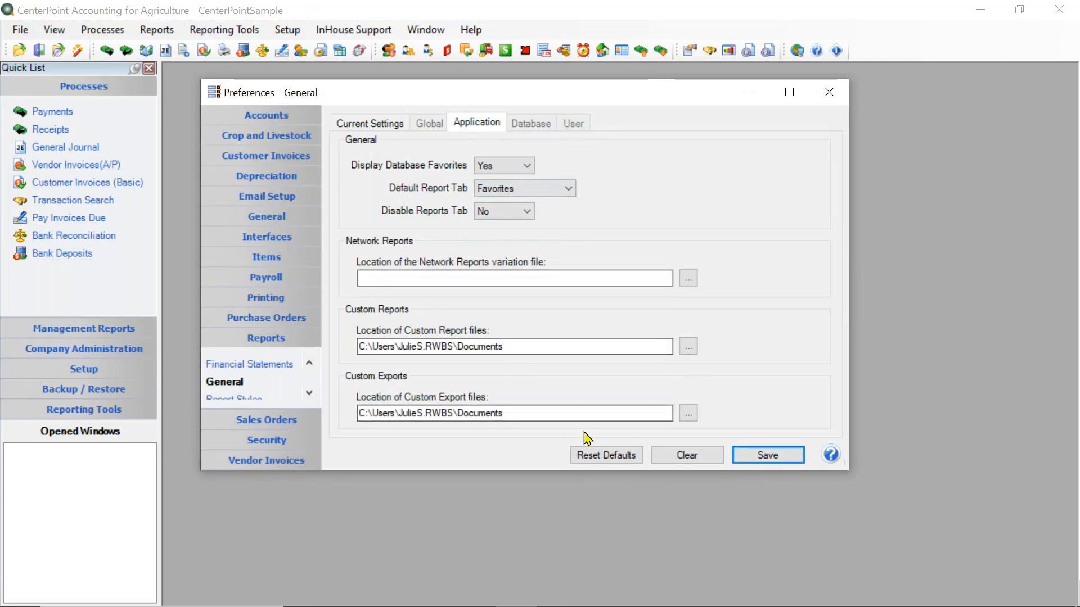
{"action": "left_click", "coordinate": [758, 464]}
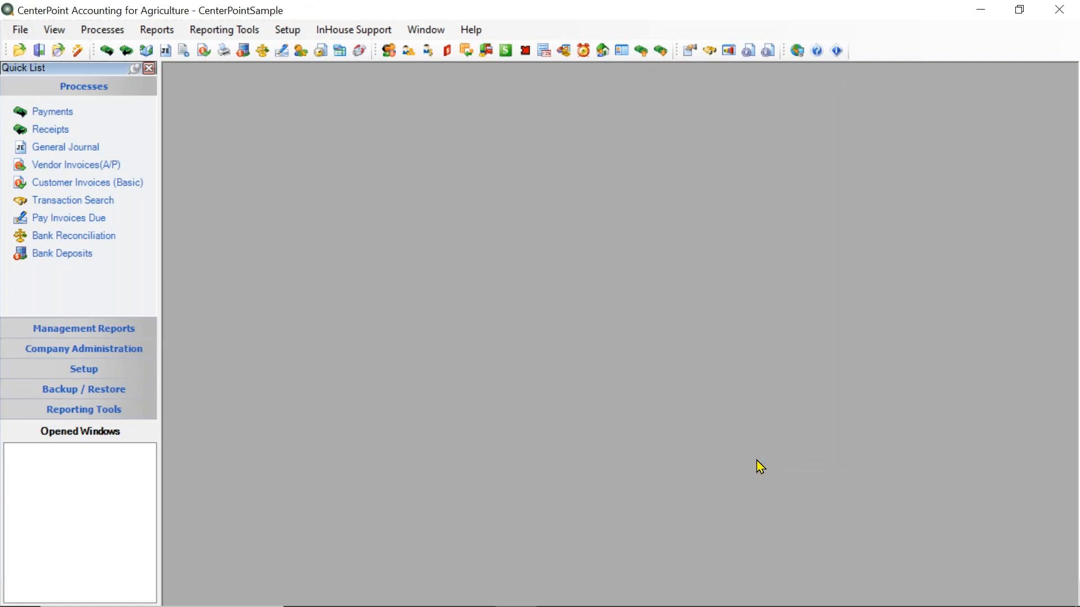
Step: Reopen the report selection and display the database favorites
{"action": "left_click", "coordinate": [158, 34]}
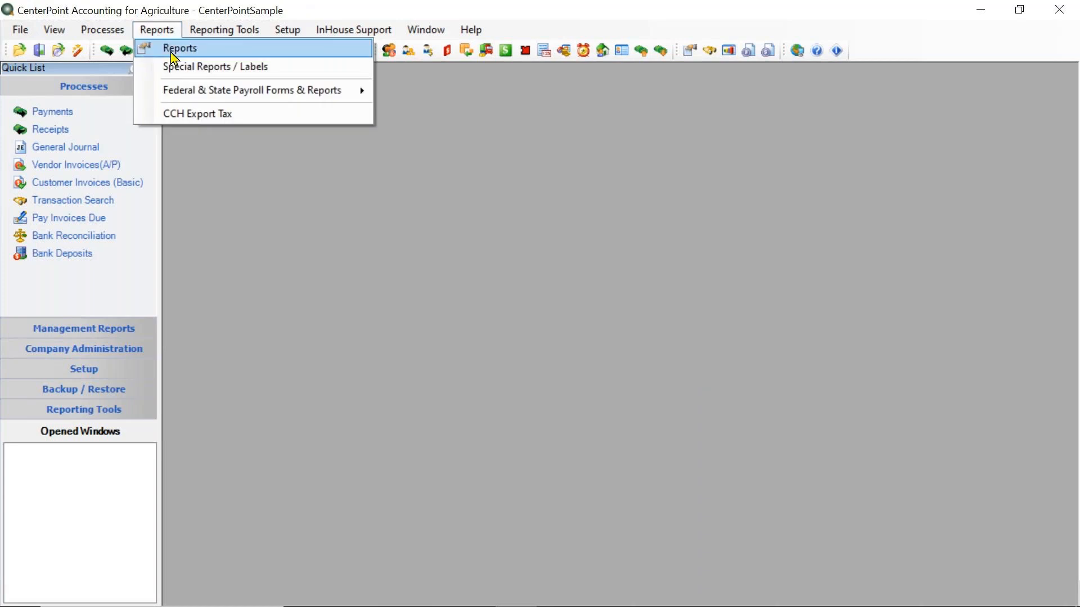
{"action": "left_click", "coordinate": [170, 52]}
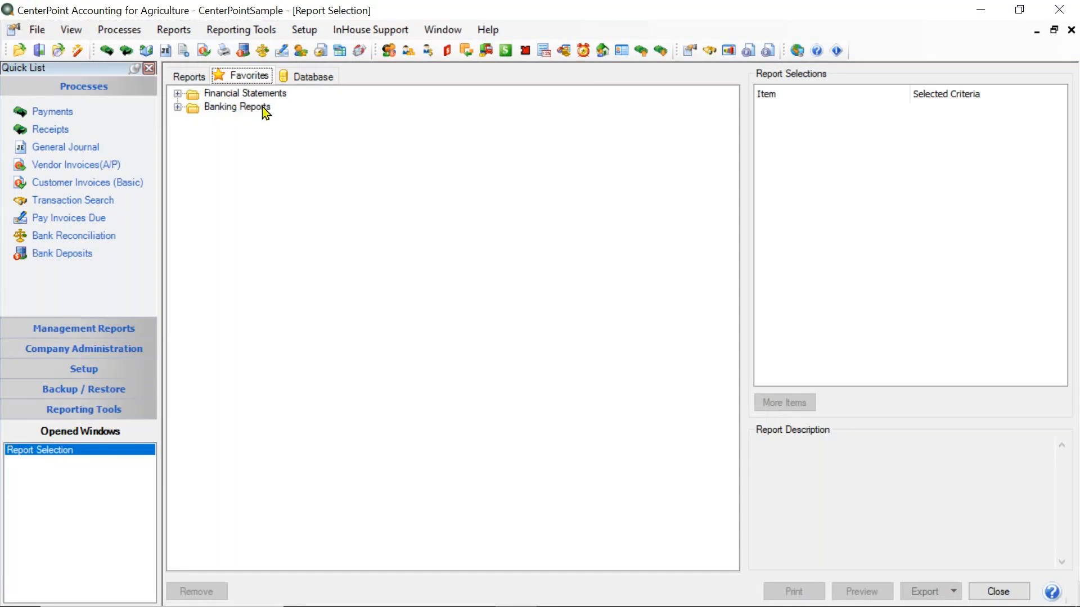
{"action": "left_click", "coordinate": [313, 78]}
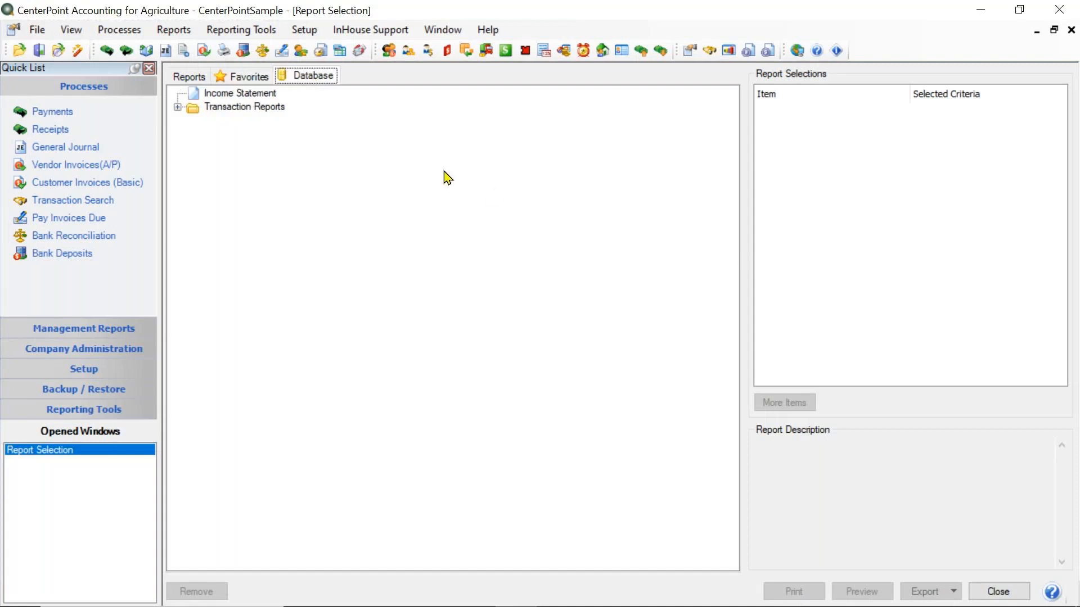
Step: Delete the Income Statement favorite and the Transaction Reports folder from the database favorites
{"action": "left_click", "coordinate": [265, 96]}
{"action": "right_click", "coordinate": [266, 103]}
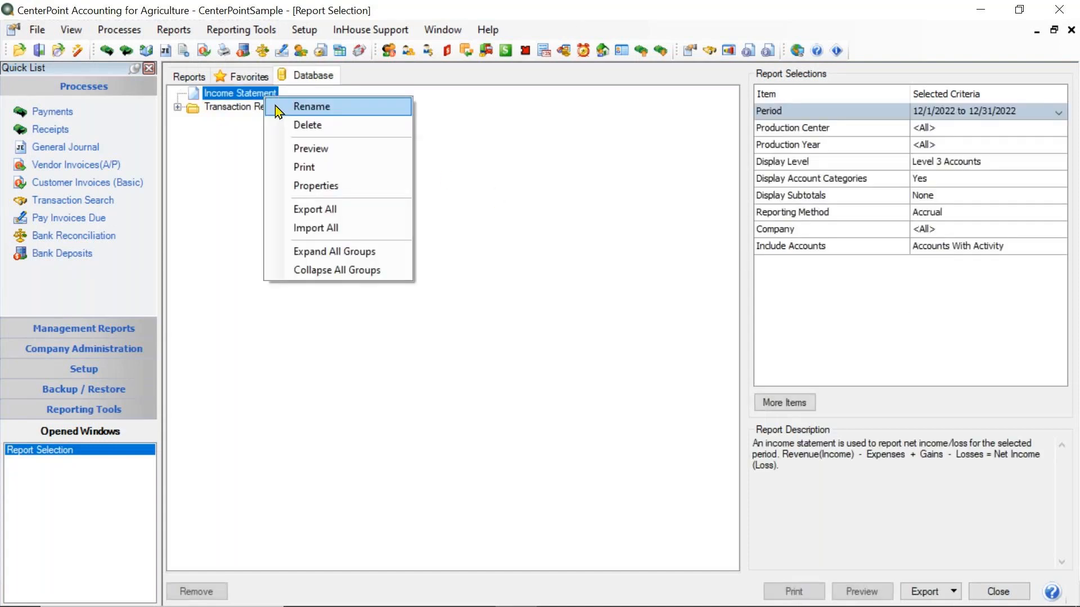
{"action": "left_click", "coordinate": [309, 125]}
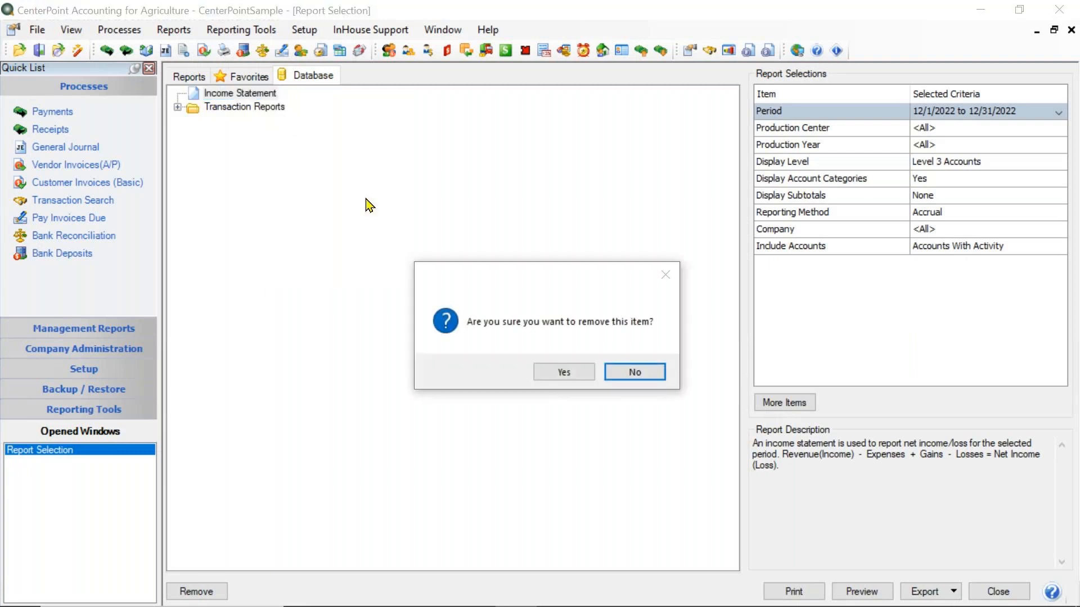
{"action": "left_click", "coordinate": [564, 372]}
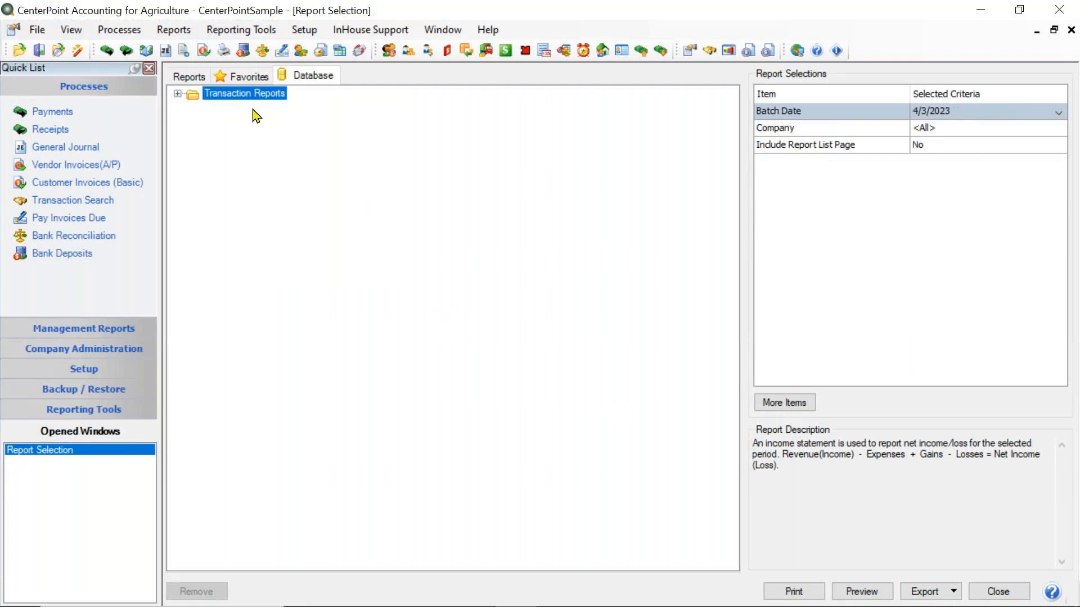
{"action": "right_click", "coordinate": [267, 99]}
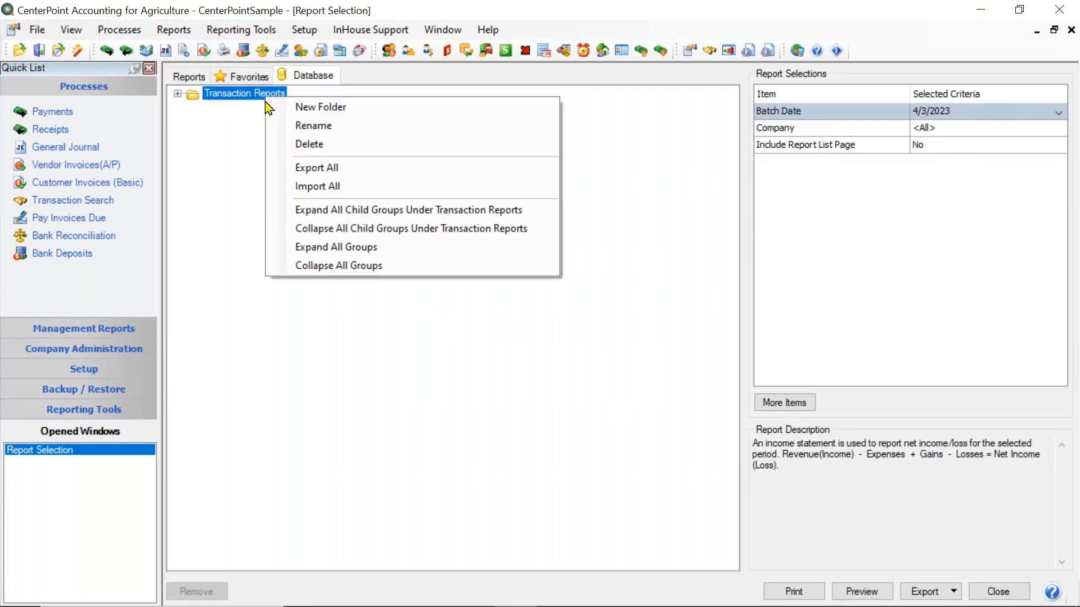
{"action": "left_click", "coordinate": [315, 145]}
{"action": "left_click", "coordinate": [579, 378]}
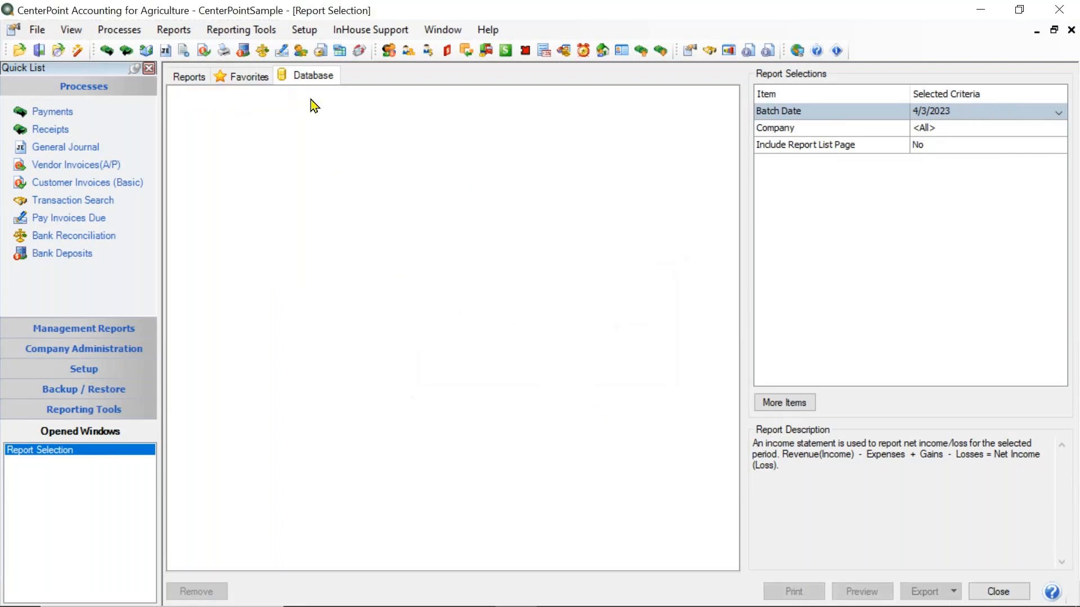
Step: Add the Income Statement for Accountant favorite from the Income Statements folder under Financial Statements to the database favorites
{"action": "left_click", "coordinate": [249, 80]}
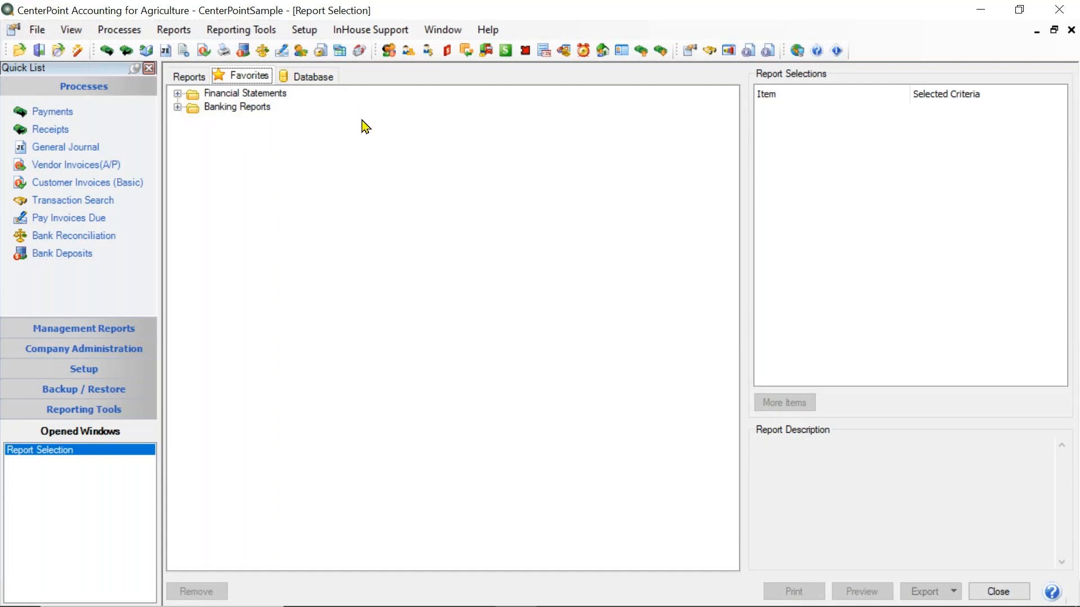
{"action": "left_click", "coordinate": [177, 94]}
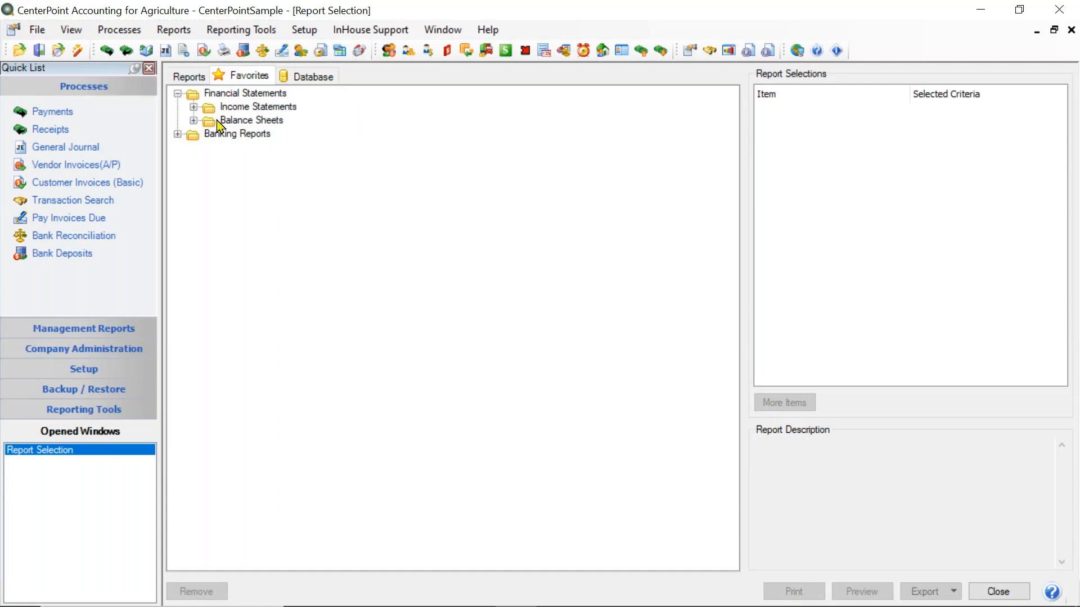
{"action": "left_click", "coordinate": [194, 106]}
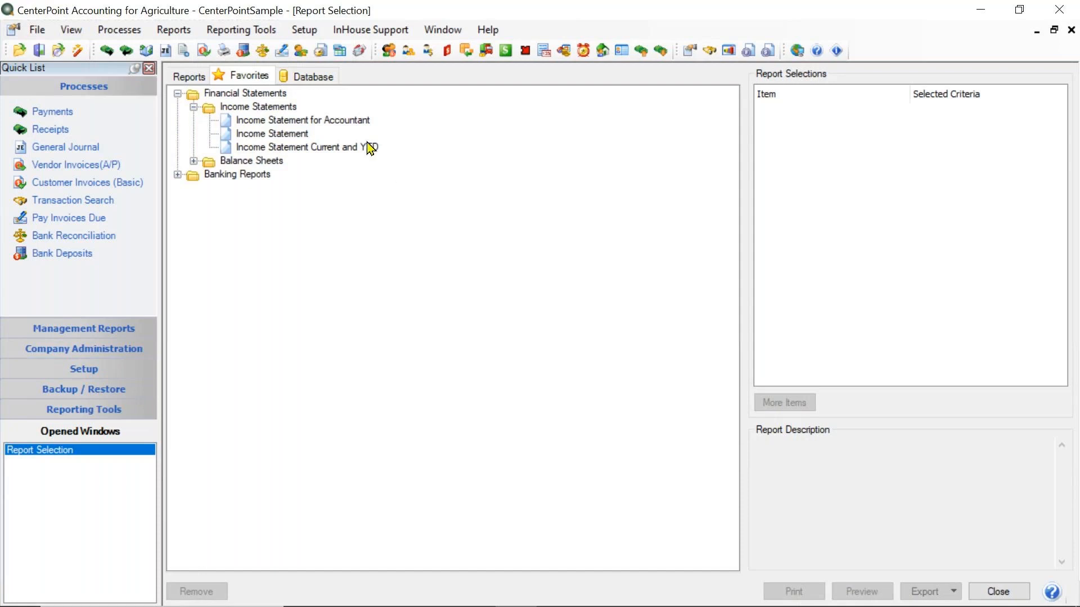
{"action": "left_click", "coordinate": [344, 122]}
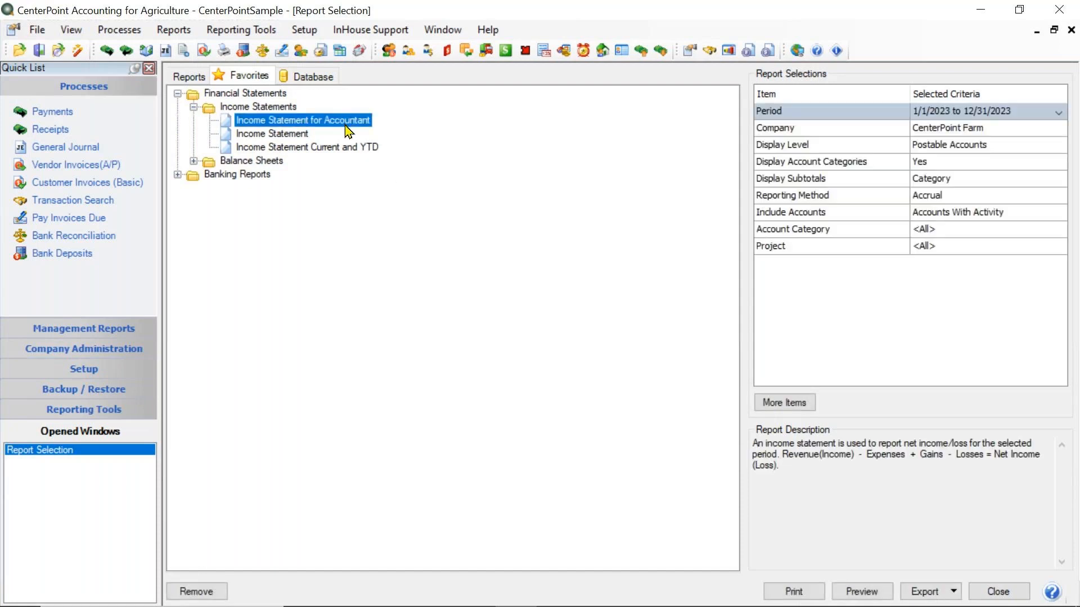
{"action": "right_click", "coordinate": [345, 123]}
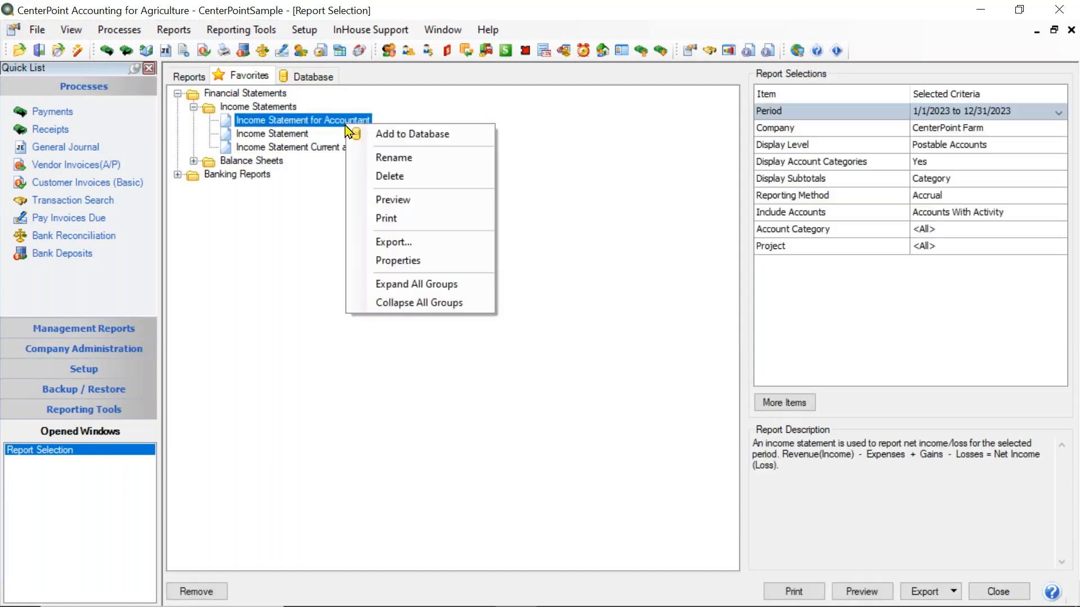
{"action": "left_click", "coordinate": [390, 134]}
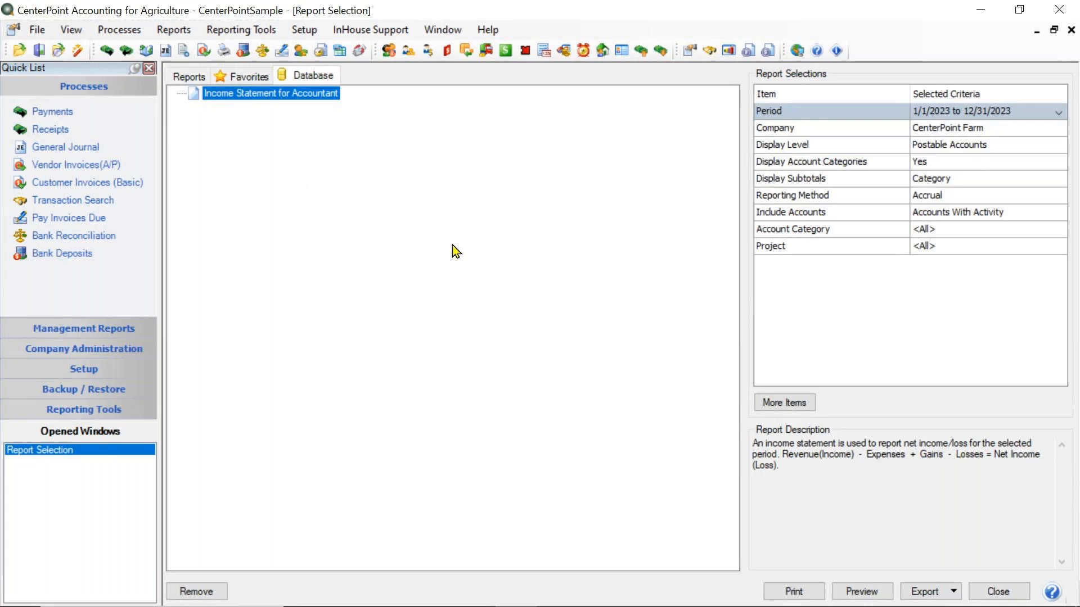
Step: Create a Financial Statements folder in the database favorites and move the Income Statement for Accountant report into it
{"action": "right_click", "coordinate": [504, 234]}
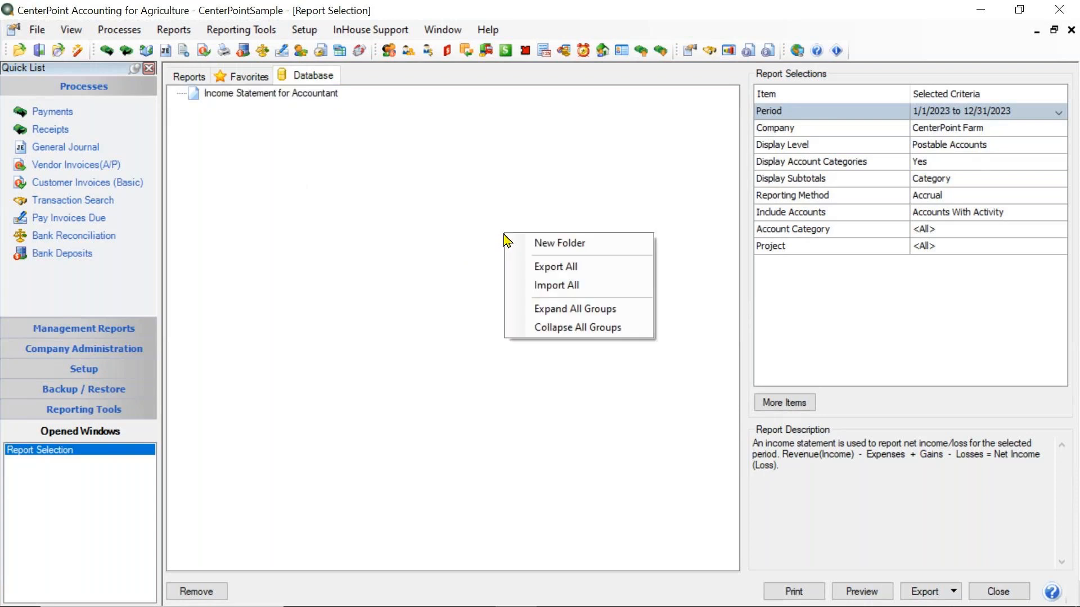
{"action": "left_click", "coordinate": [553, 245]}
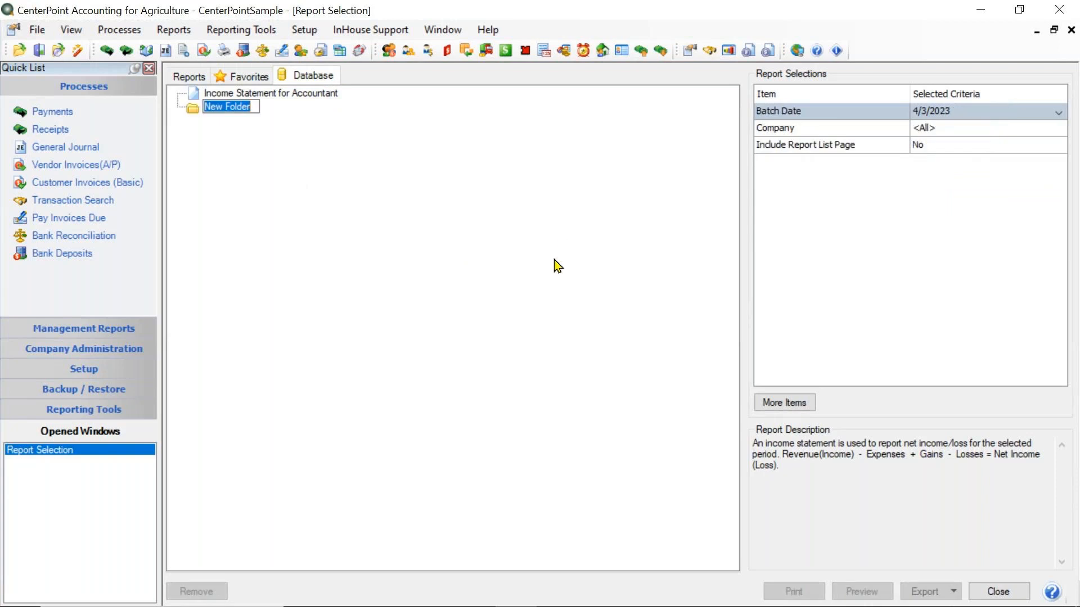
{"action": "type", "text": "Financial Statements"}
{"action": "key", "text": "Return"}
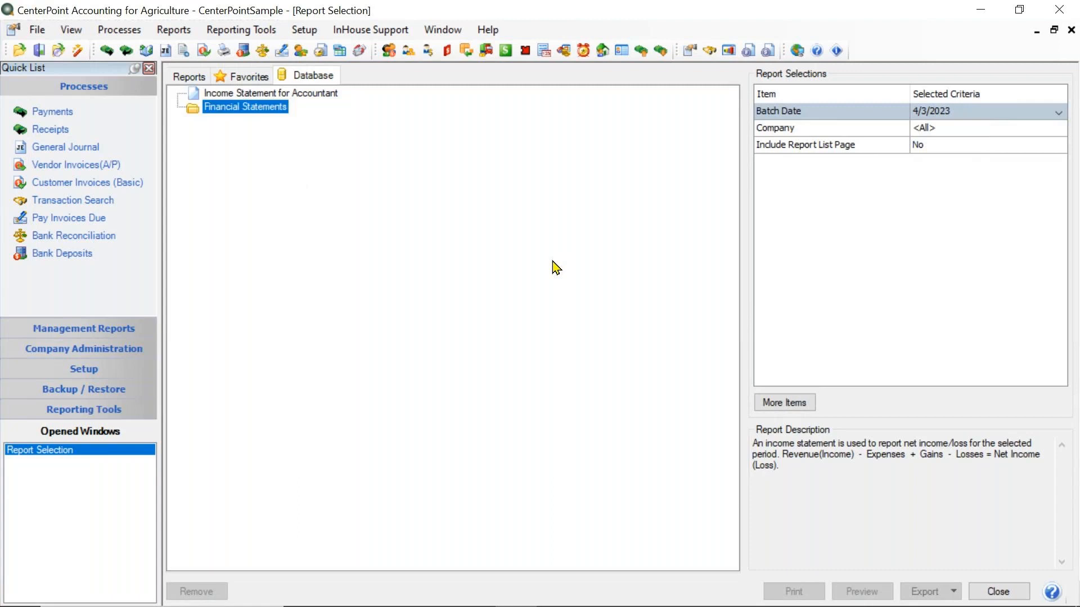
{"action": "left_click_drag", "start_coordinate": [268, 93], "coordinate": [280, 120]}
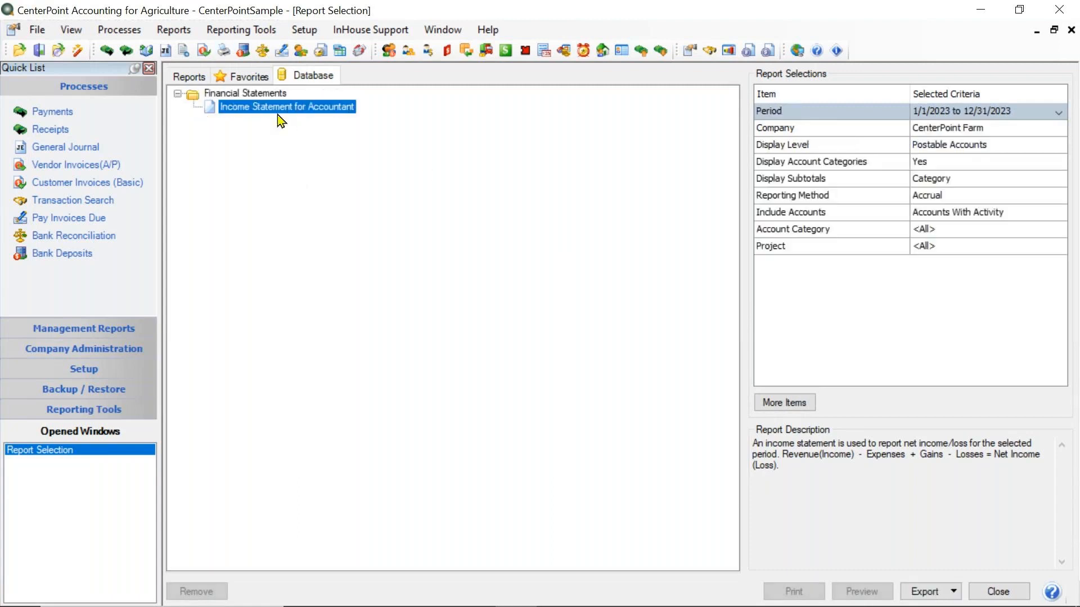
Step: Review the database favorites against the personal favorites and select the Income Statements folder in the personal favorites
{"action": "left_click", "coordinate": [244, 82]}
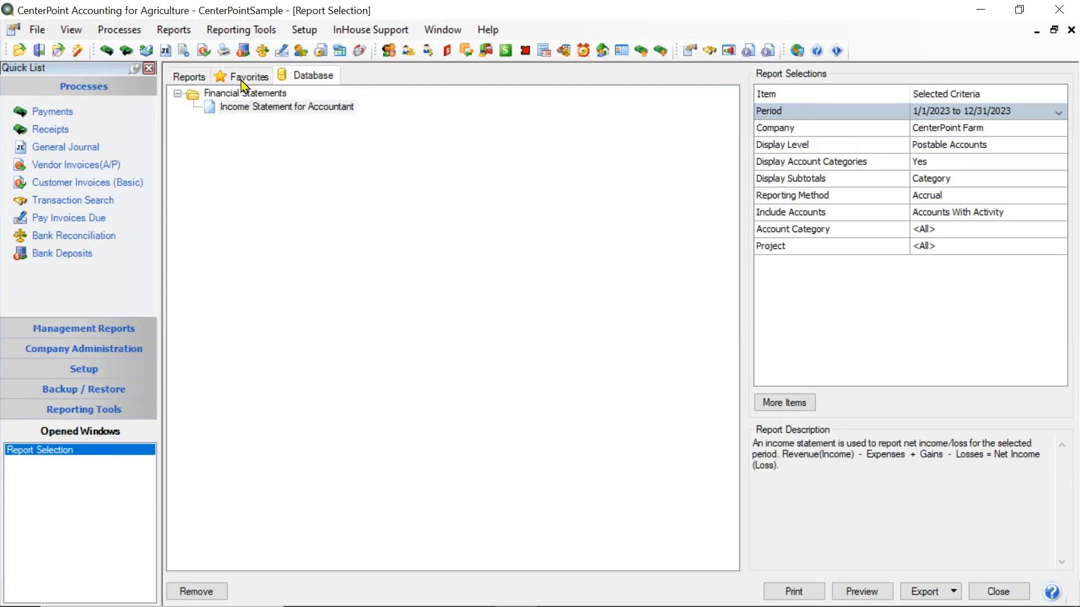
{"action": "left_click", "coordinate": [312, 77]}
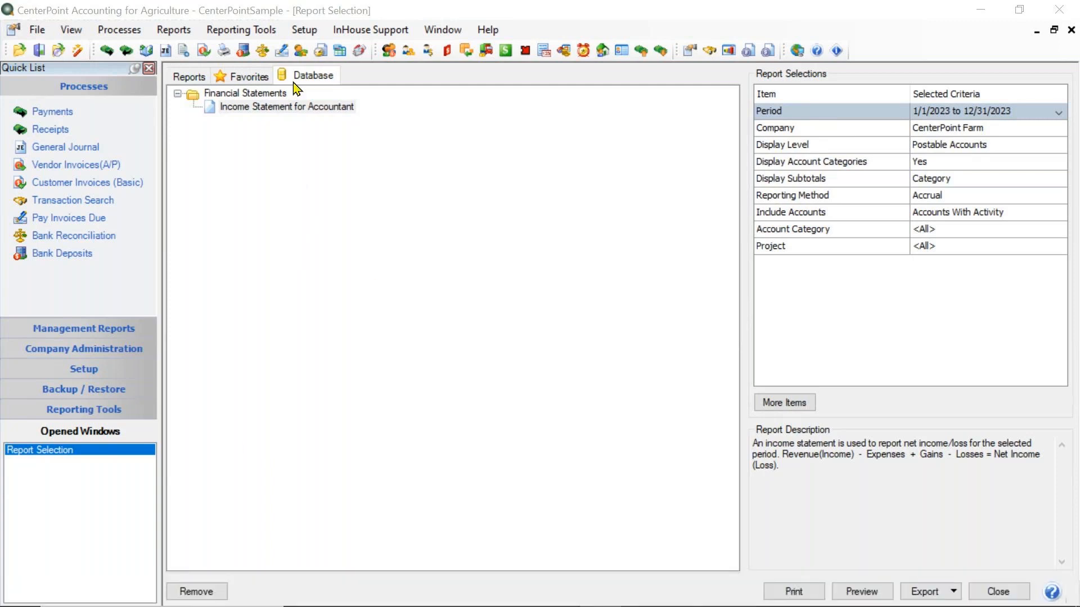
{"action": "left_click", "coordinate": [249, 76]}
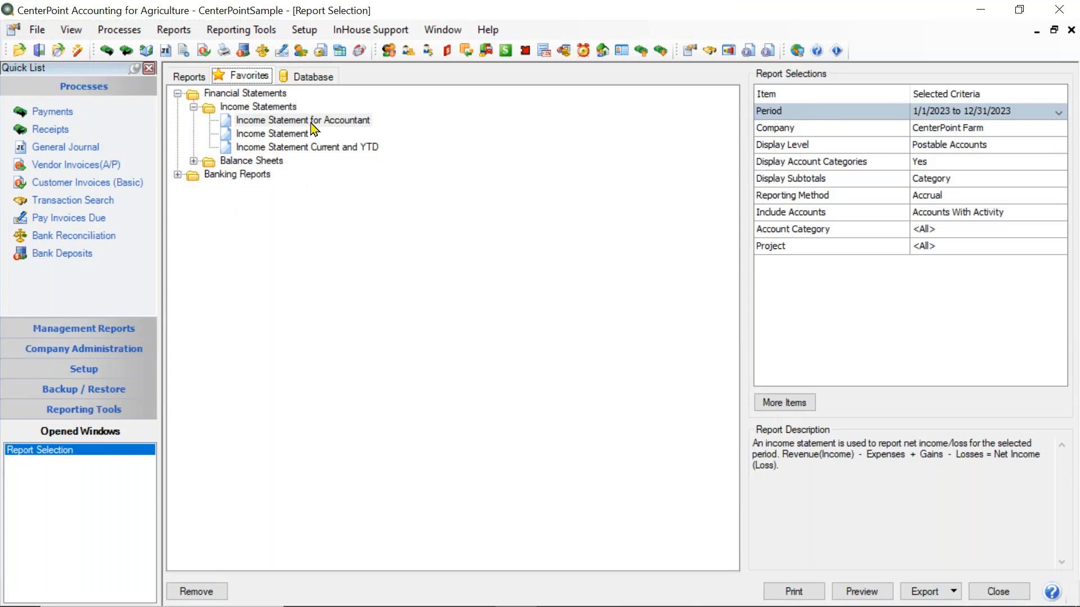
{"action": "left_click", "coordinate": [267, 108]}
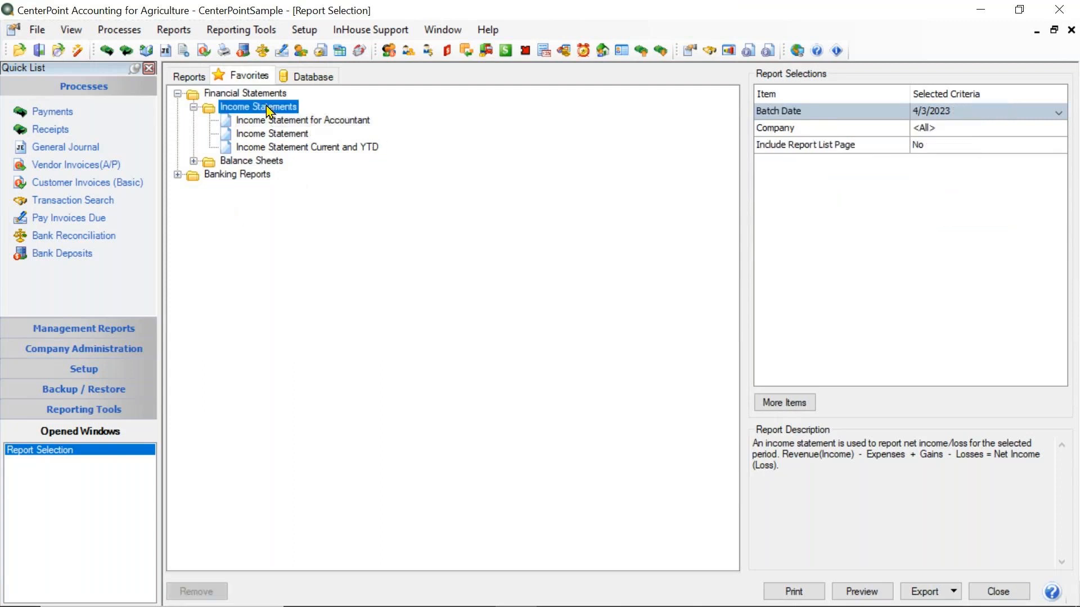